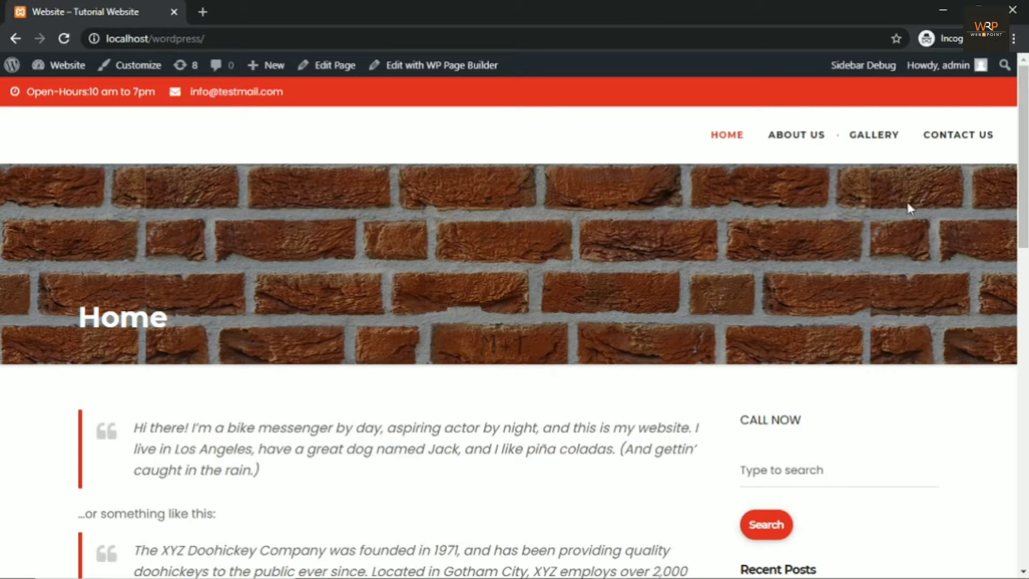
Open the WordPress dashboard in a new browser tab and go to the menu editing page.
{"action": "mouse_move", "coordinate": [56, 65]}
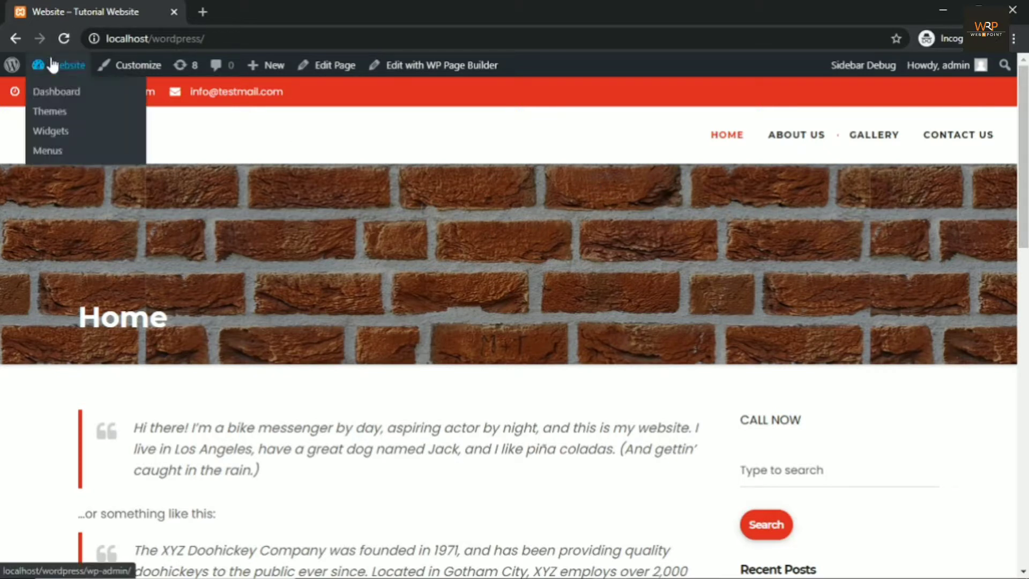
{"action": "right_click", "coordinate": [46, 94]}
{"action": "left_click", "coordinate": [92, 105]}
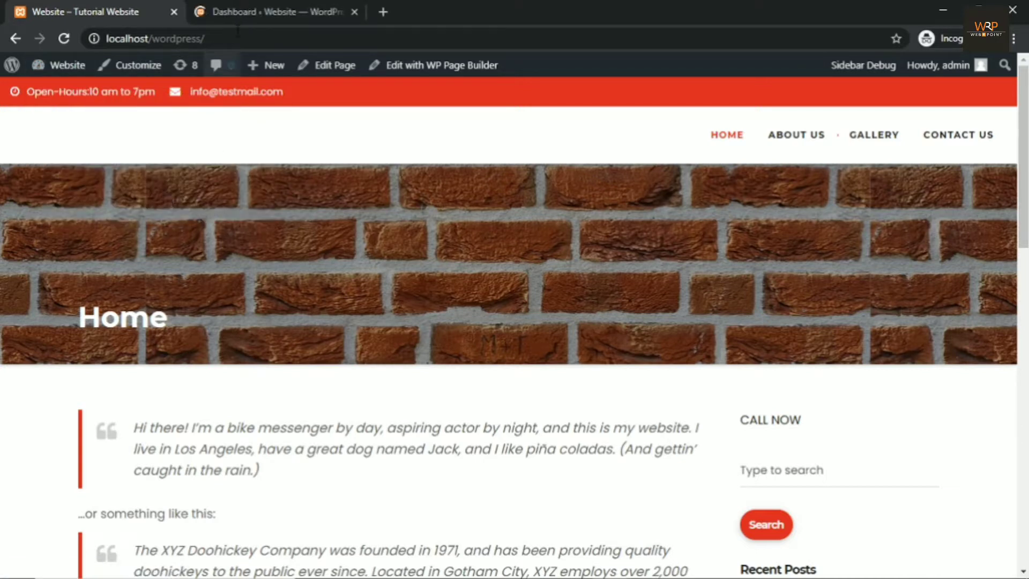
{"action": "left_click", "coordinate": [255, 12]}
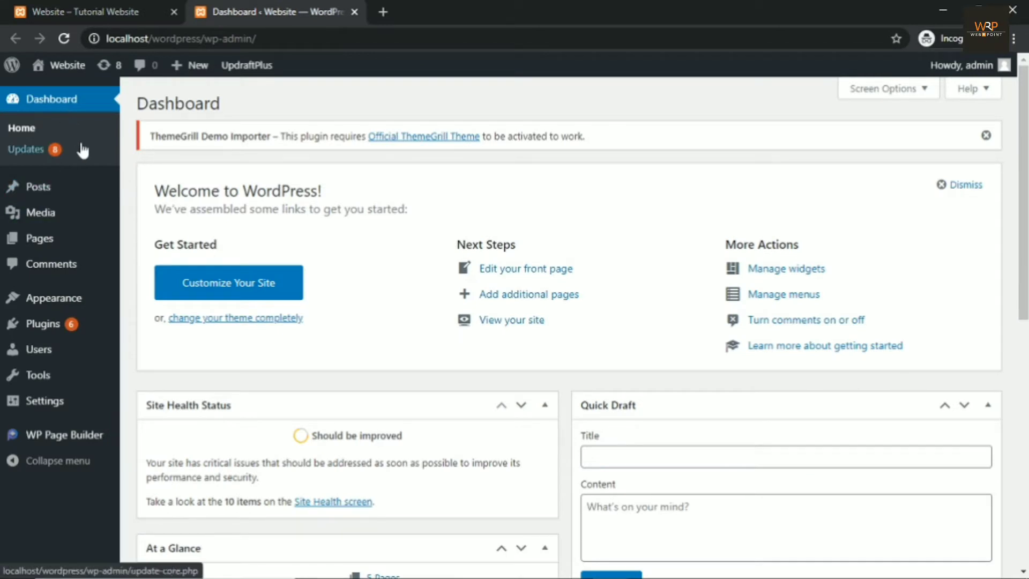
{"action": "mouse_move", "coordinate": [53, 304]}
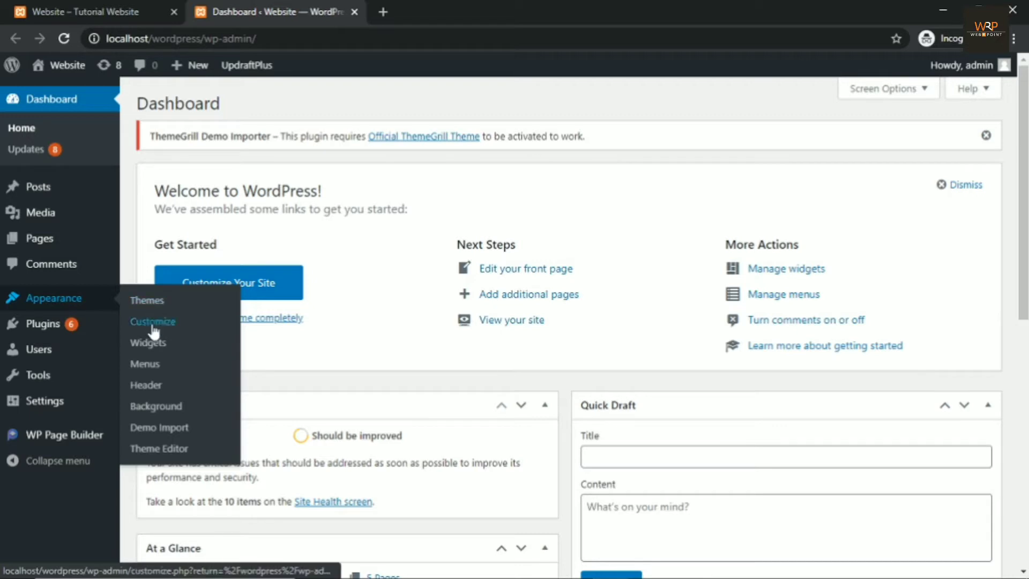
{"action": "left_click", "coordinate": [156, 373]}
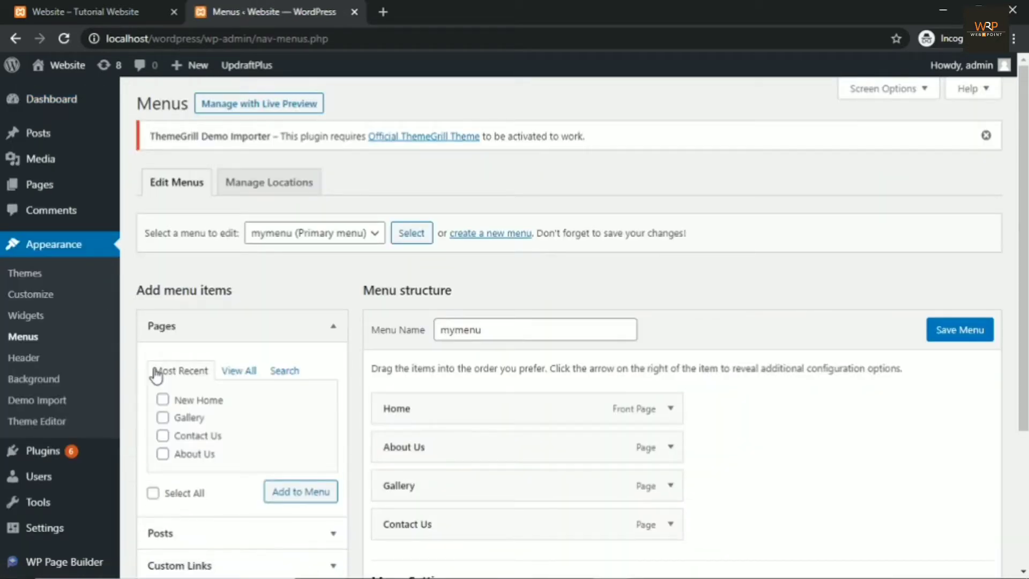
Examine the structure and display location of mymenu (Primary menu) and compare its items with the navigation on the site's home page.
{"action": "scroll", "coordinate": [772, 205], "scroll_direction": "down", "scroll_amount": 4}
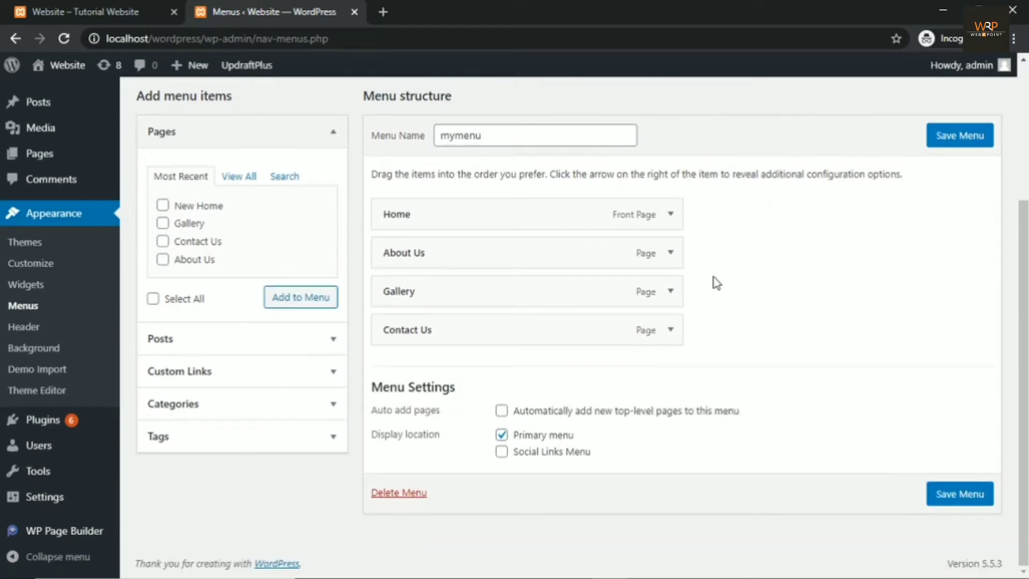
{"action": "scroll", "coordinate": [716, 283], "scroll_direction": "up", "scroll_amount": 4}
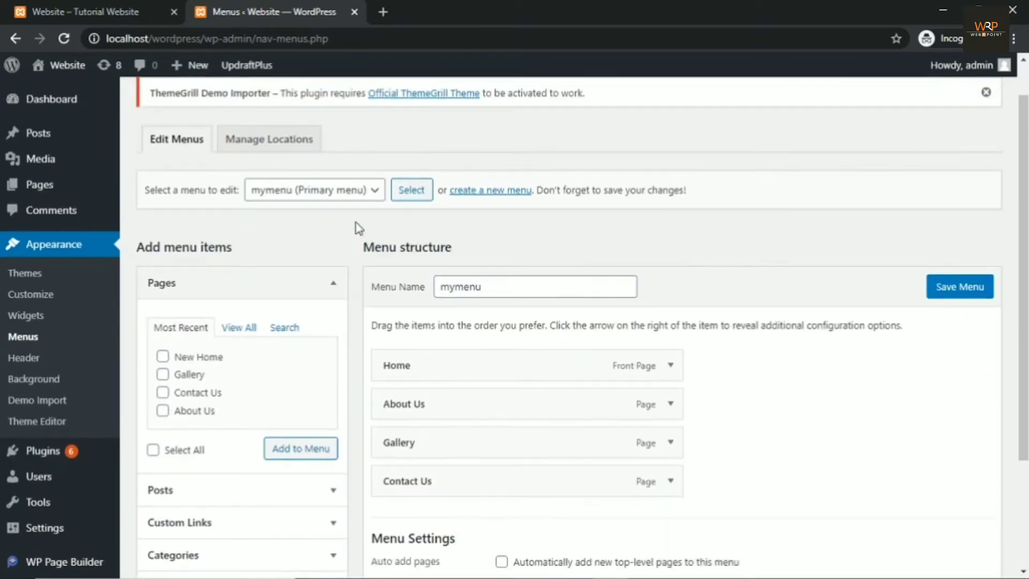
{"action": "left_click", "coordinate": [347, 194]}
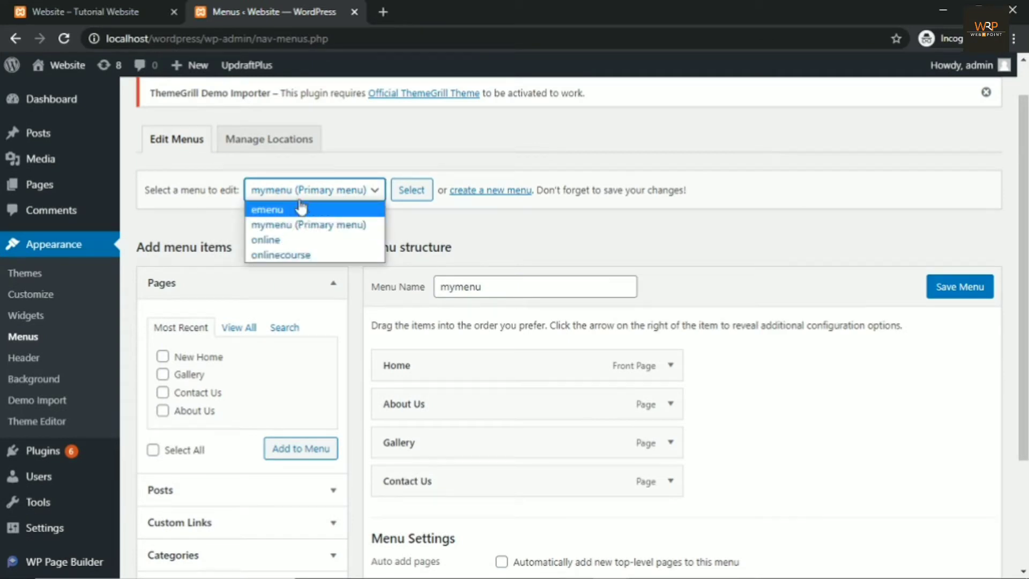
{"action": "left_click", "coordinate": [284, 225]}
{"action": "scroll", "coordinate": [697, 300], "scroll_direction": "down", "scroll_amount": 3}
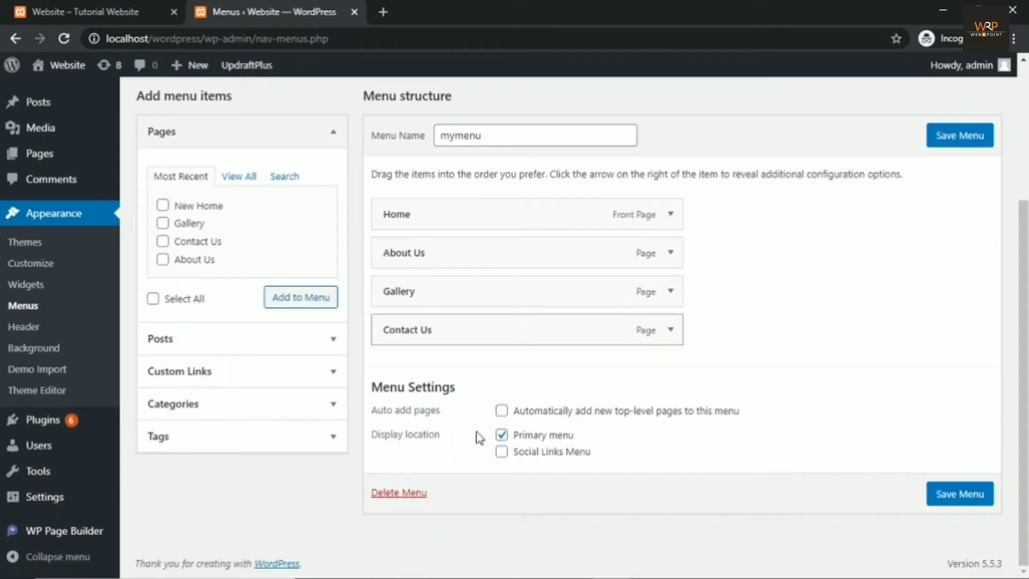
{"action": "left_click", "coordinate": [134, 10]}
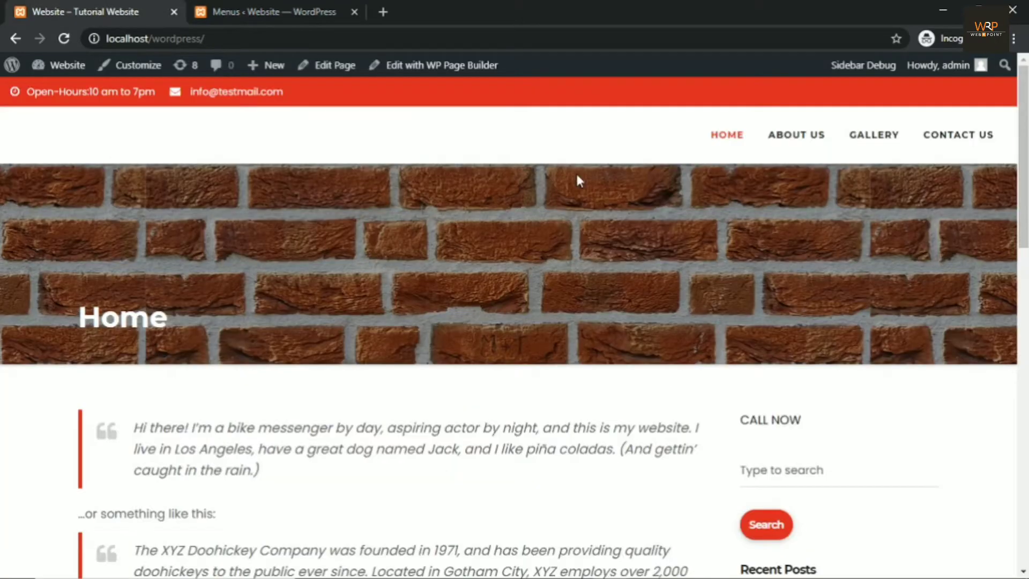
{"action": "left_click", "coordinate": [282, 16]}
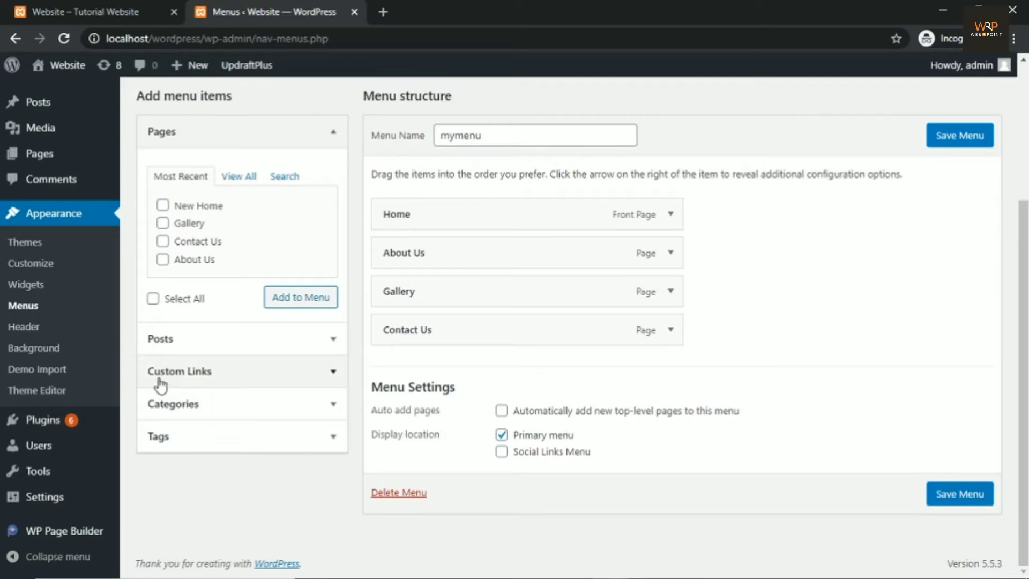
{"action": "left_click", "coordinate": [209, 371]}
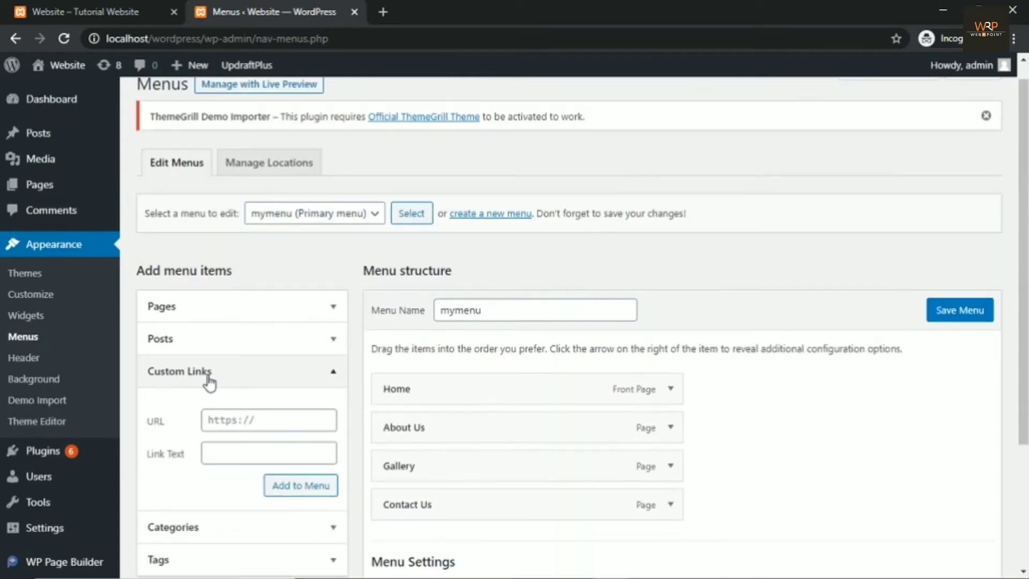
{"action": "left_click", "coordinate": [270, 421]}
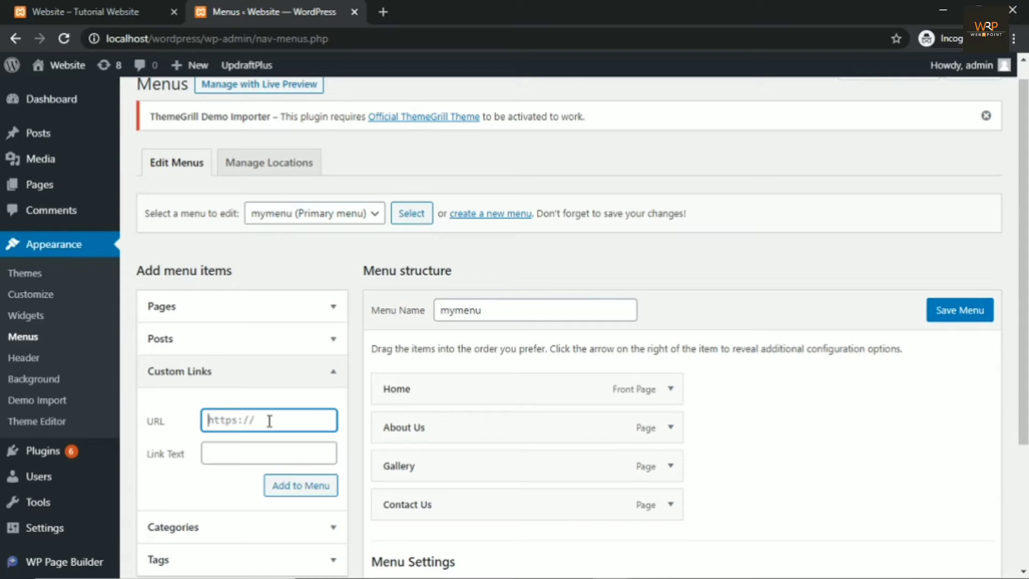
{"action": "left_click", "coordinate": [384, 10]}
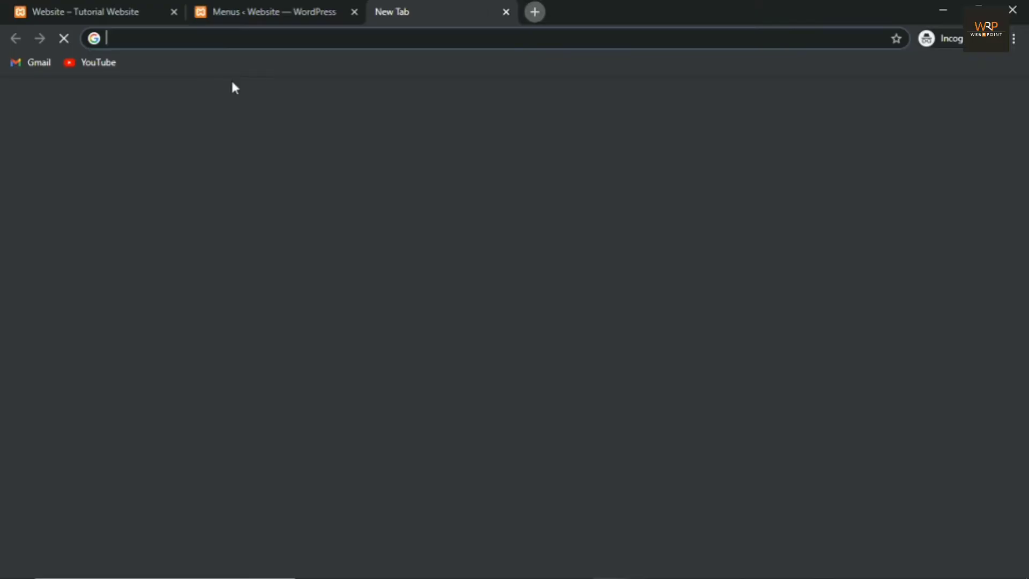
{"action": "type", "text": "web"}
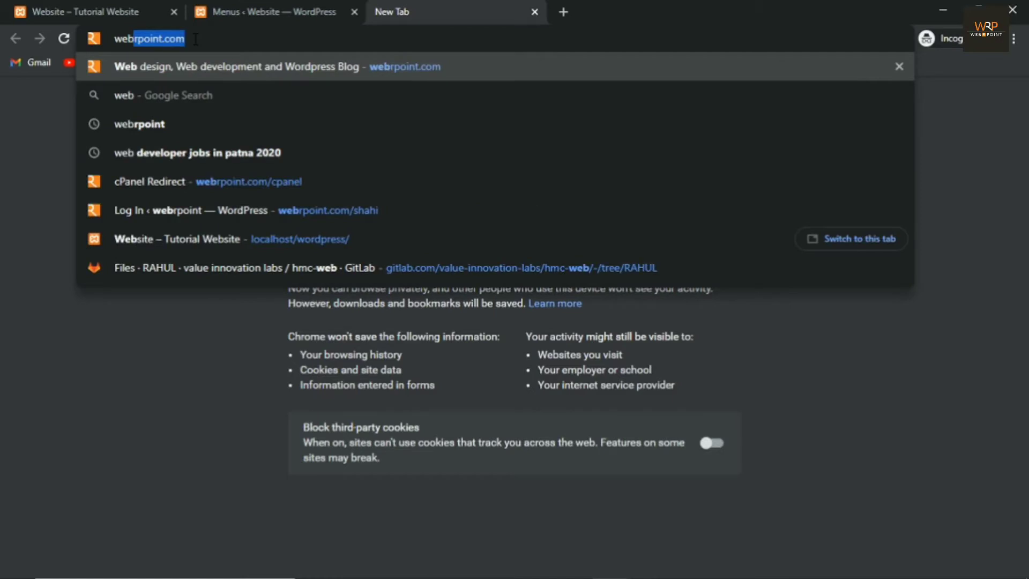
{"action": "key", "text": "Return"}
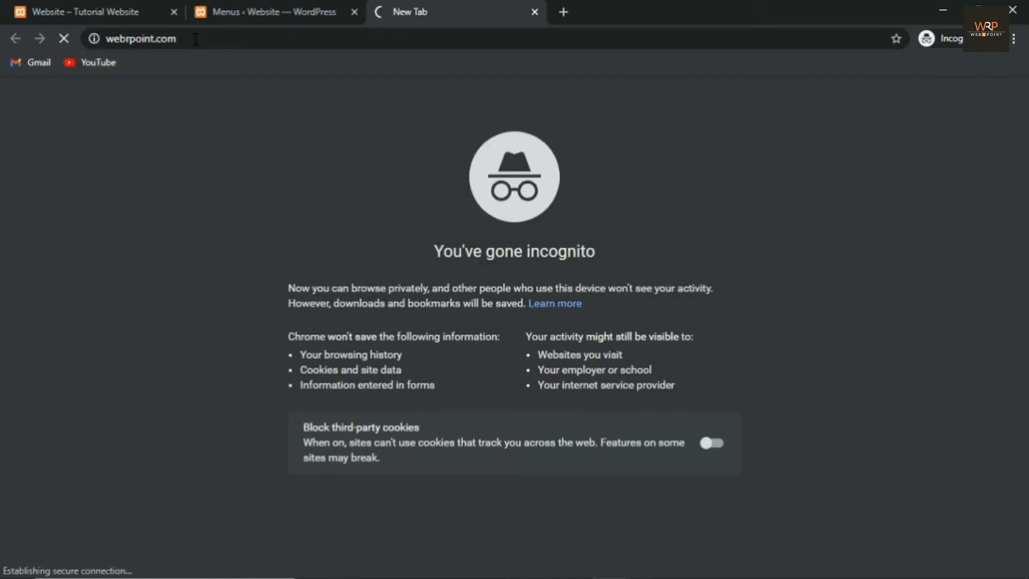
{"action": "left_click", "coordinate": [293, 39]}
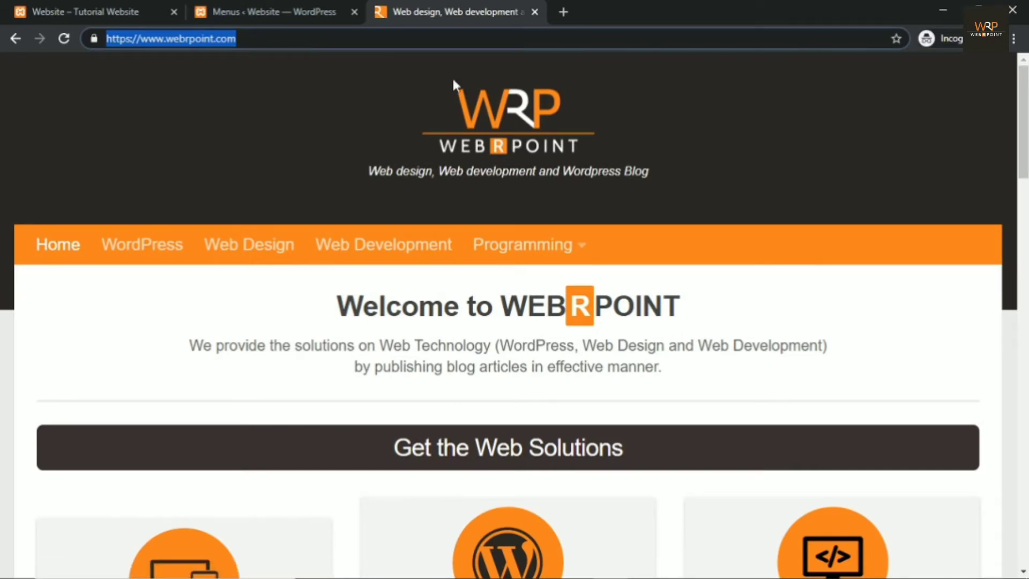
{"action": "left_click", "coordinate": [66, 8]}
{"action": "left_click", "coordinate": [269, 8]}
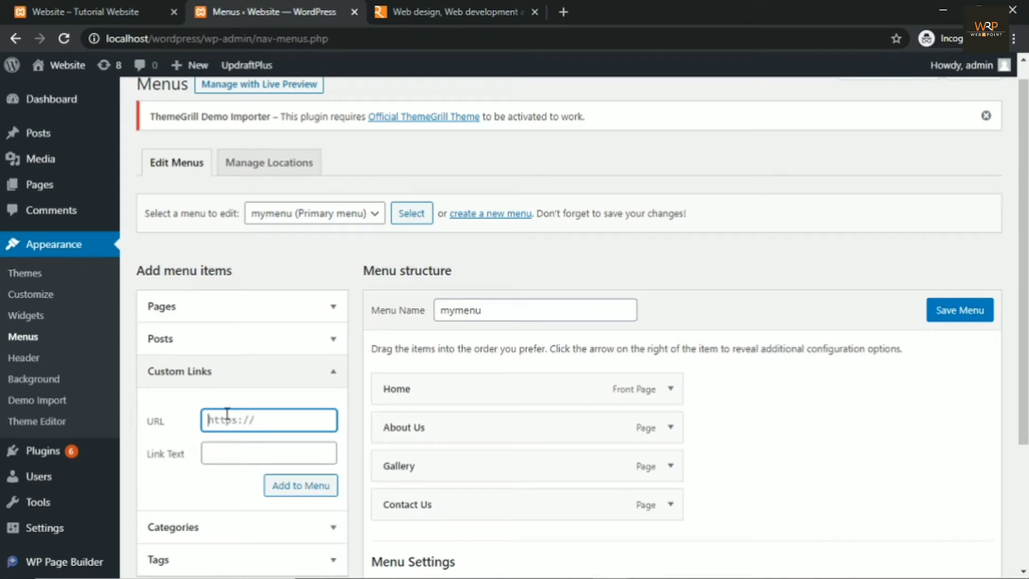
{"action": "key", "text": "ctrl+v"}
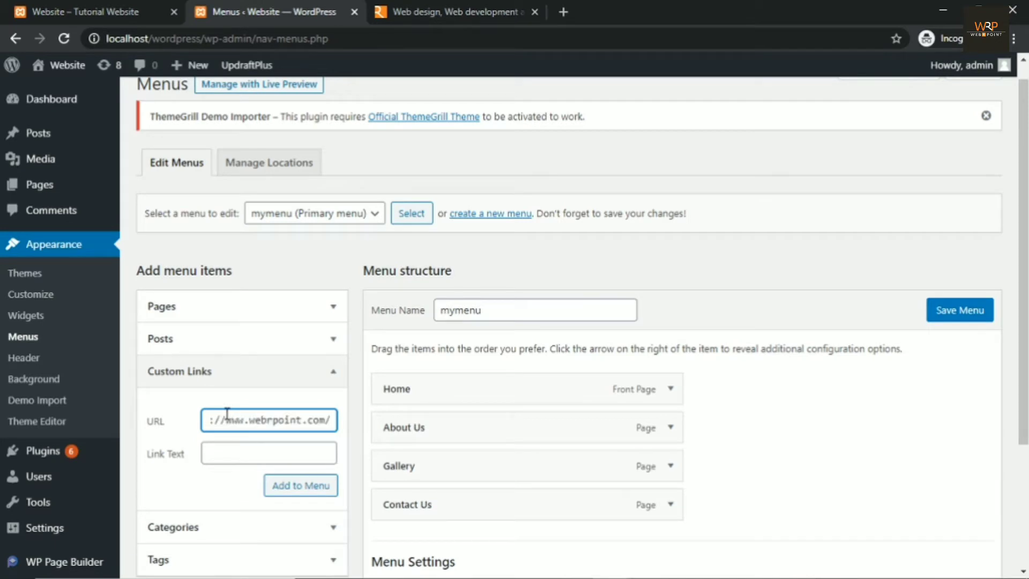
Set the custom link's text to Buy Now and add the link to mymenu.
{"action": "left_click", "coordinate": [224, 450]}
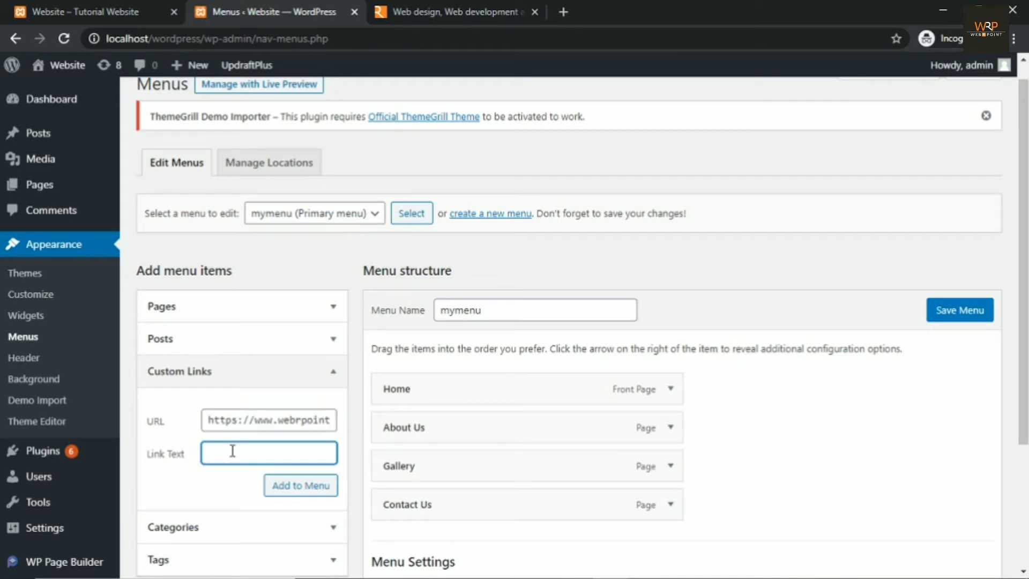
{"action": "left_click", "coordinate": [129, 8]}
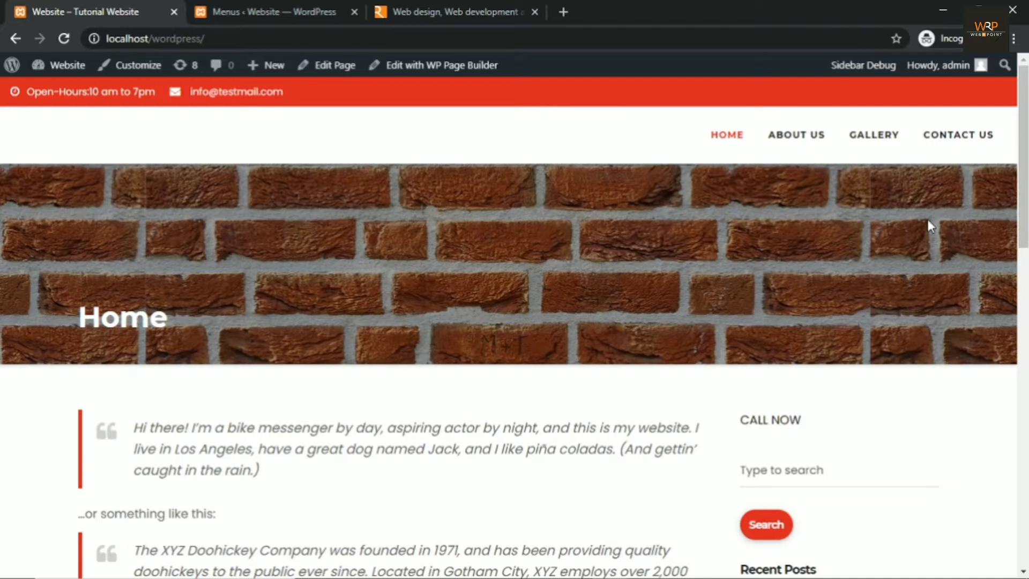
{"action": "left_click", "coordinate": [311, 10]}
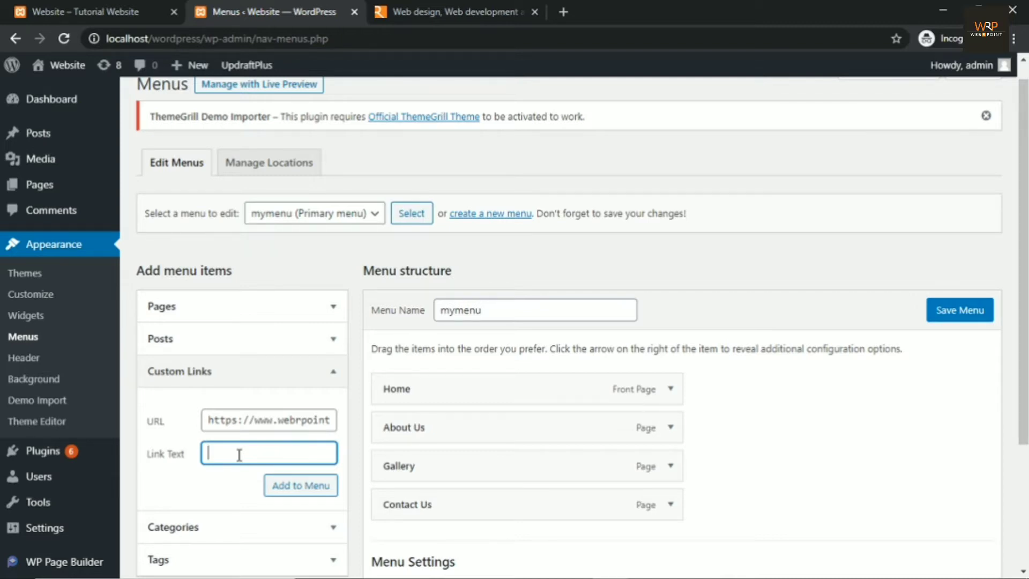
{"action": "type", "text": "BUY NO"}
{"action": "key", "text": "BackSpace"}
{"action": "key", "text": "BackSpace"}
{"action": "key", "text": "BackSpace"}
{"action": "key", "text": "BackSpace"}
{"action": "key", "text": "BackSpace"}
{"action": "type", "text": "uy"}
{"action": "left_click", "coordinate": [299, 487]}
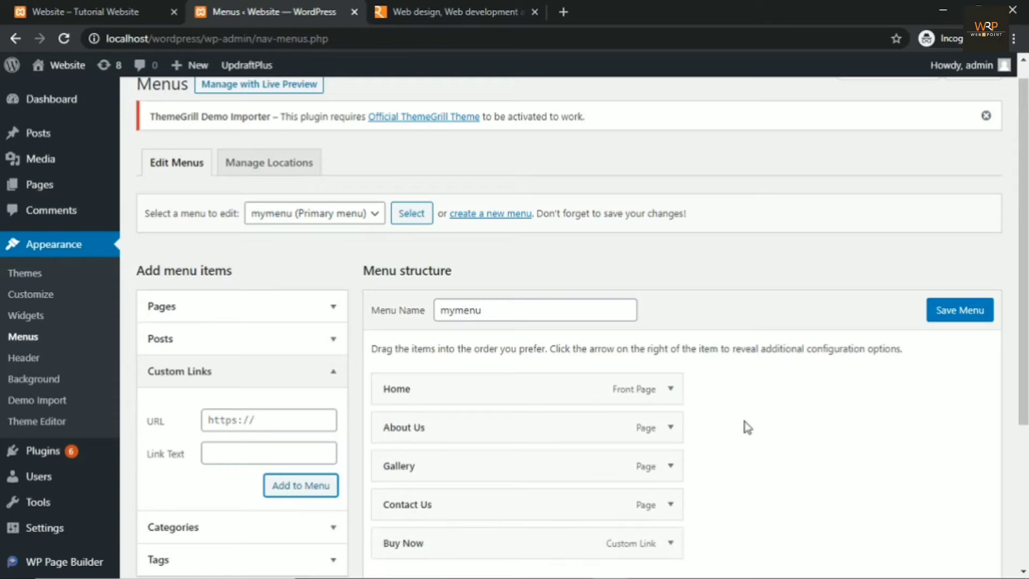
Keep Buy Now as the last item after Contact Us and save mymenu.
{"action": "scroll", "coordinate": [797, 221], "scroll_direction": "down", "scroll_amount": 4}
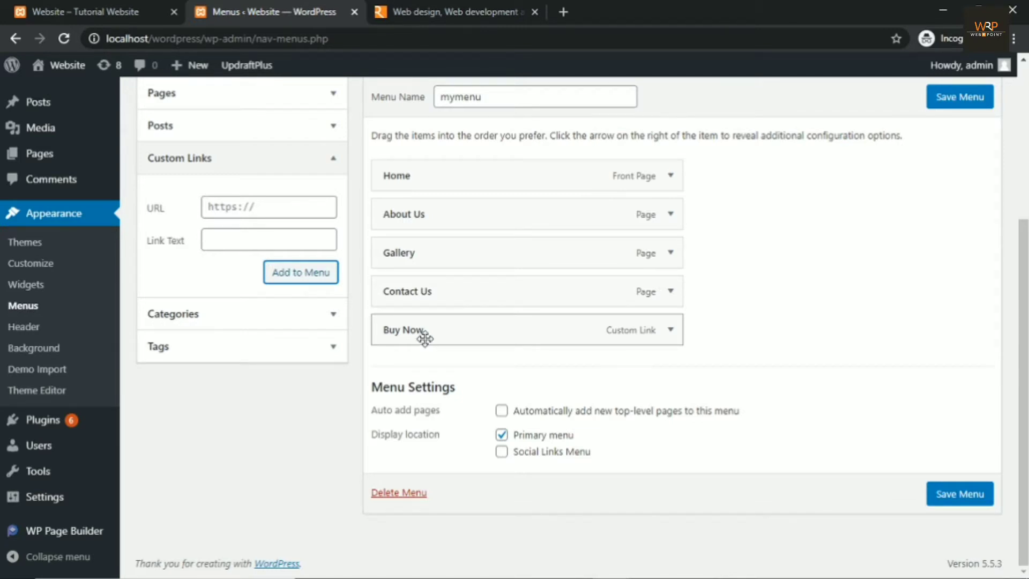
{"action": "left_click_drag", "start_coordinate": [420, 338], "coordinate": [413, 369]}
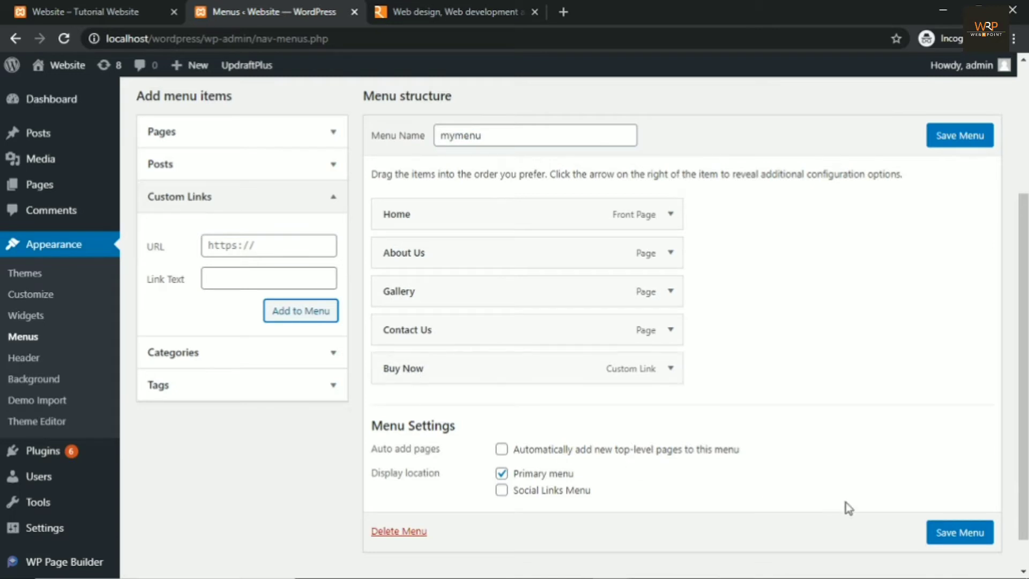
{"action": "left_click", "coordinate": [958, 542]}
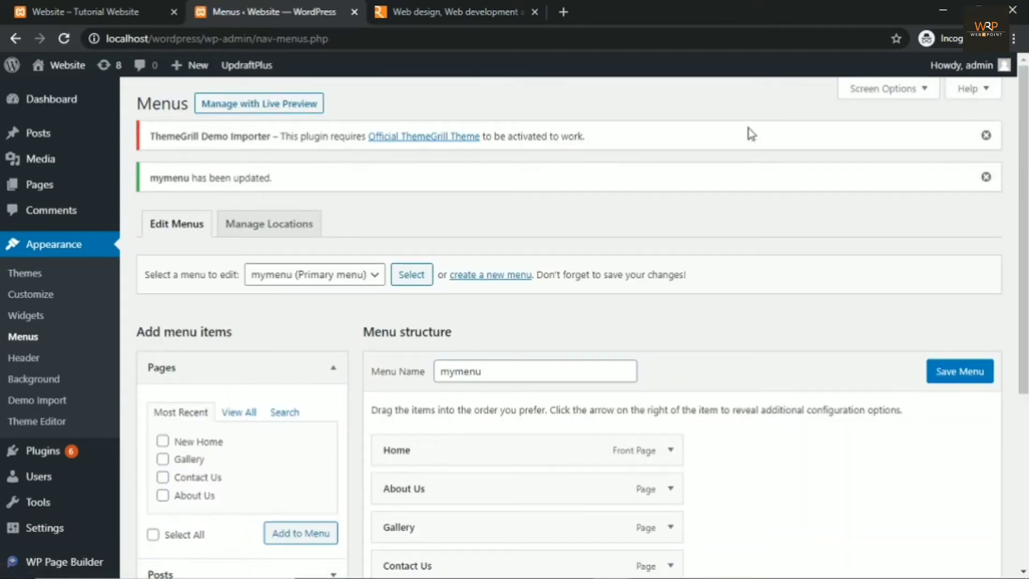
Reload the site's home page to check its navigation menu, and return to the menu editing page.
{"action": "left_click", "coordinate": [69, 12]}
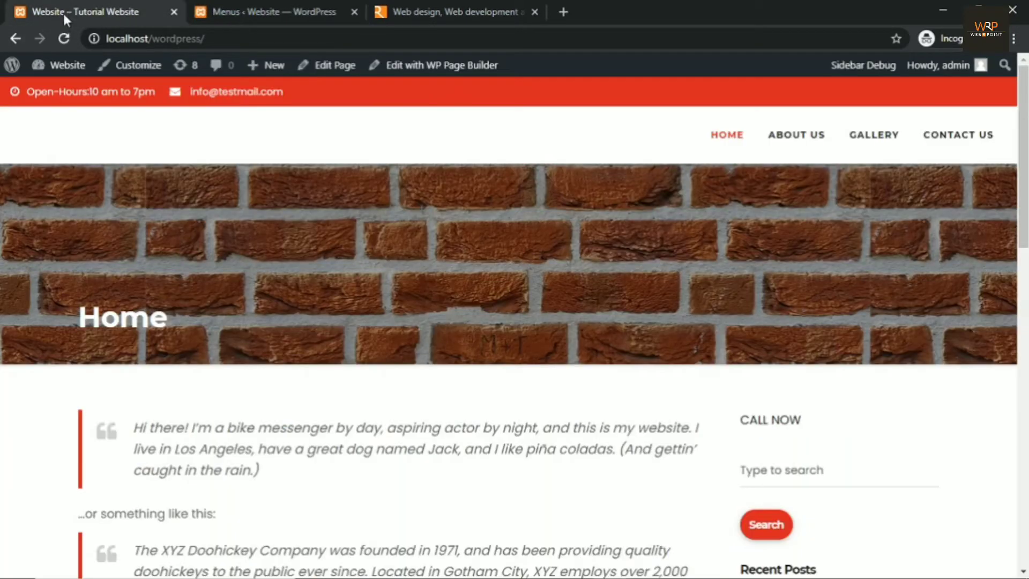
{"action": "left_click", "coordinate": [64, 38]}
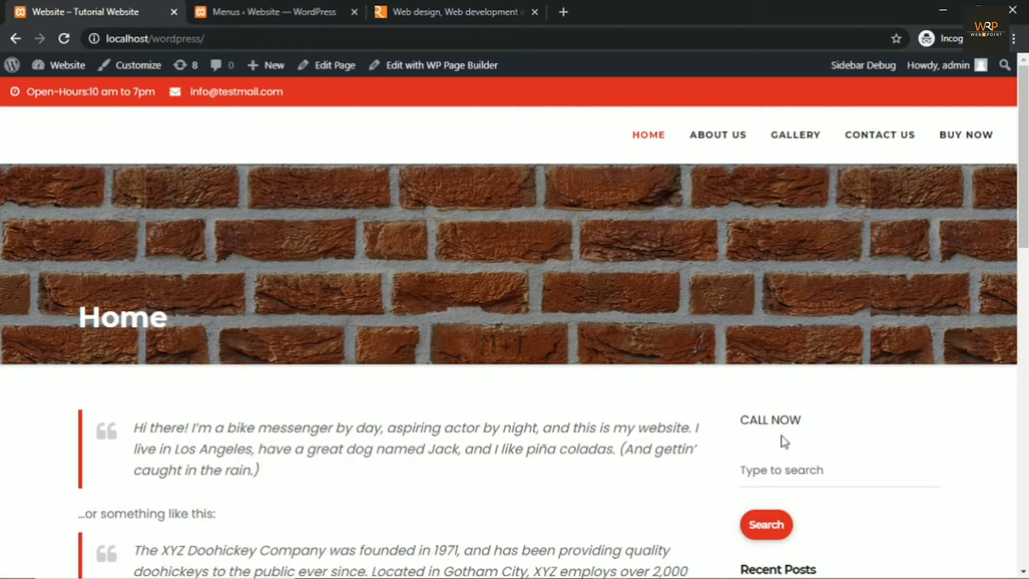
{"action": "left_click", "coordinate": [280, 6]}
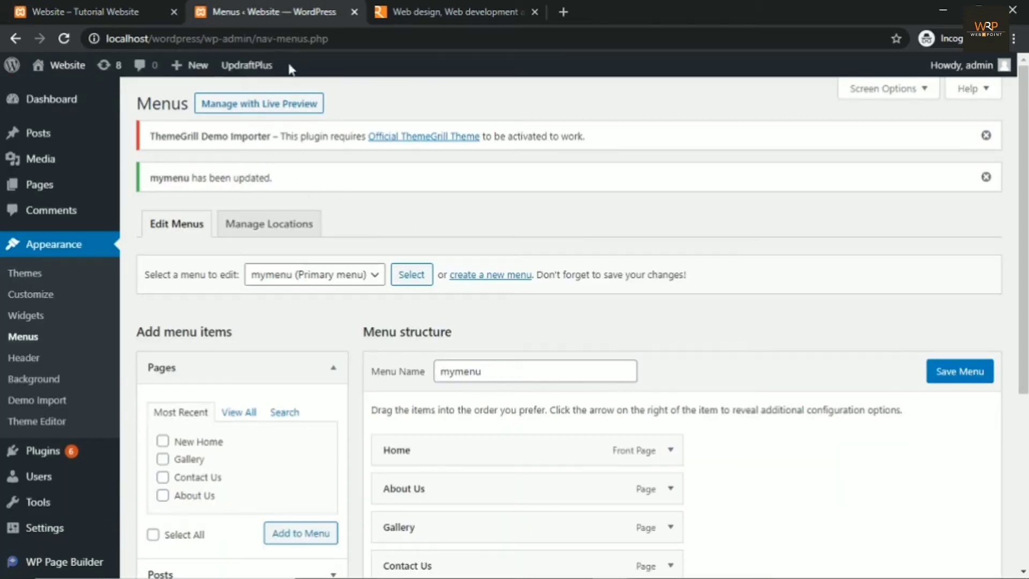
Expand the Buy Now item in mymenu and enable the CSS Classes advanced menu property.
{"action": "mouse_move", "coordinate": [90, 70]}
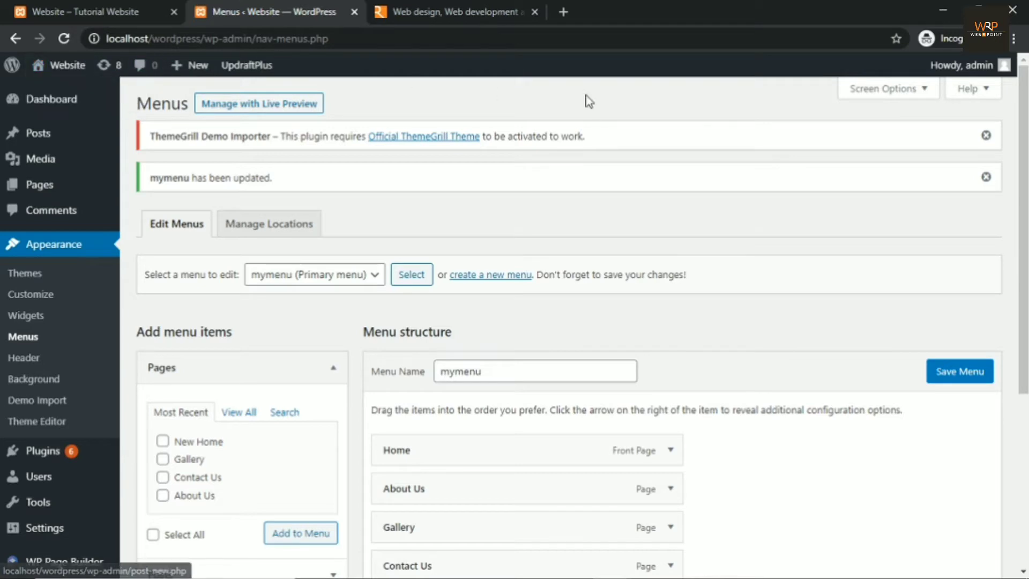
{"action": "mouse_move", "coordinate": [972, 70]}
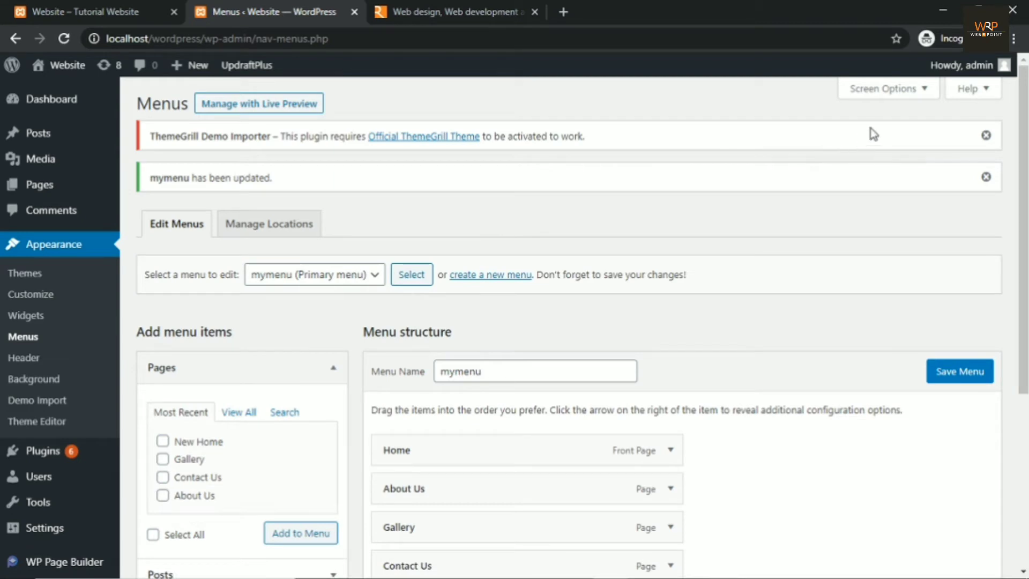
{"action": "left_click", "coordinate": [927, 93]}
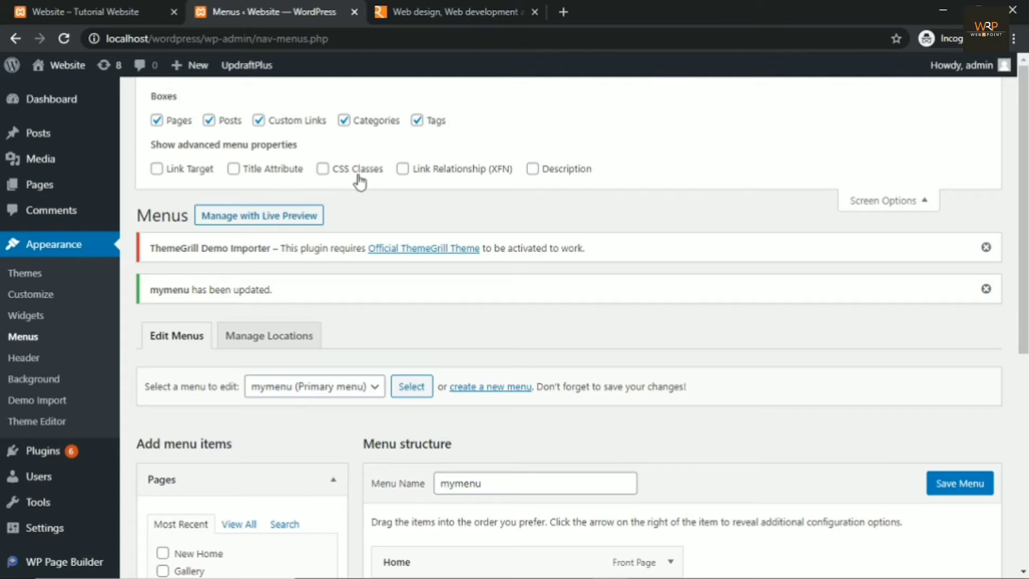
{"action": "scroll", "coordinate": [588, 220], "scroll_direction": "down", "scroll_amount": 5}
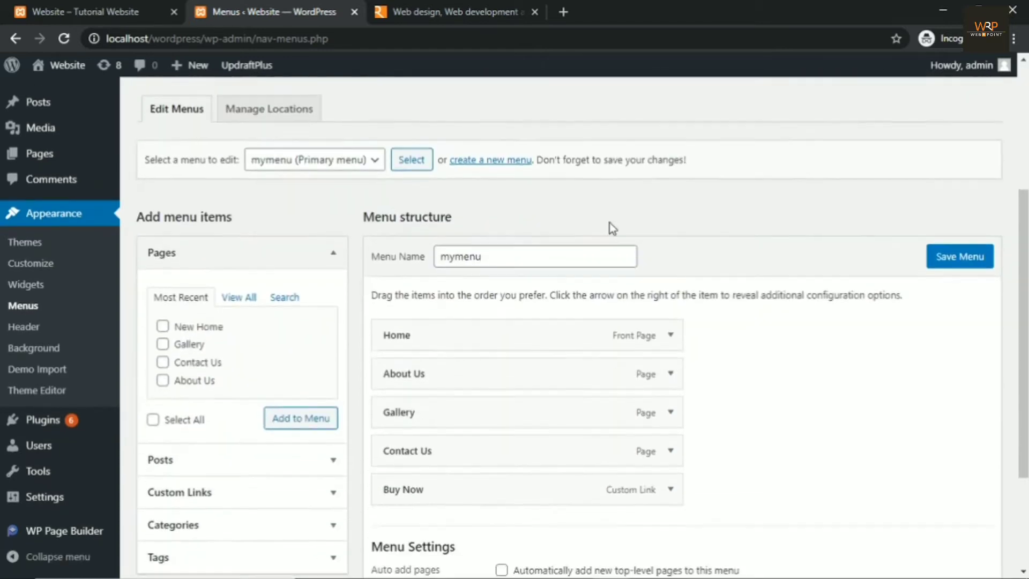
{"action": "scroll", "coordinate": [638, 203], "scroll_direction": "down", "scroll_amount": 3}
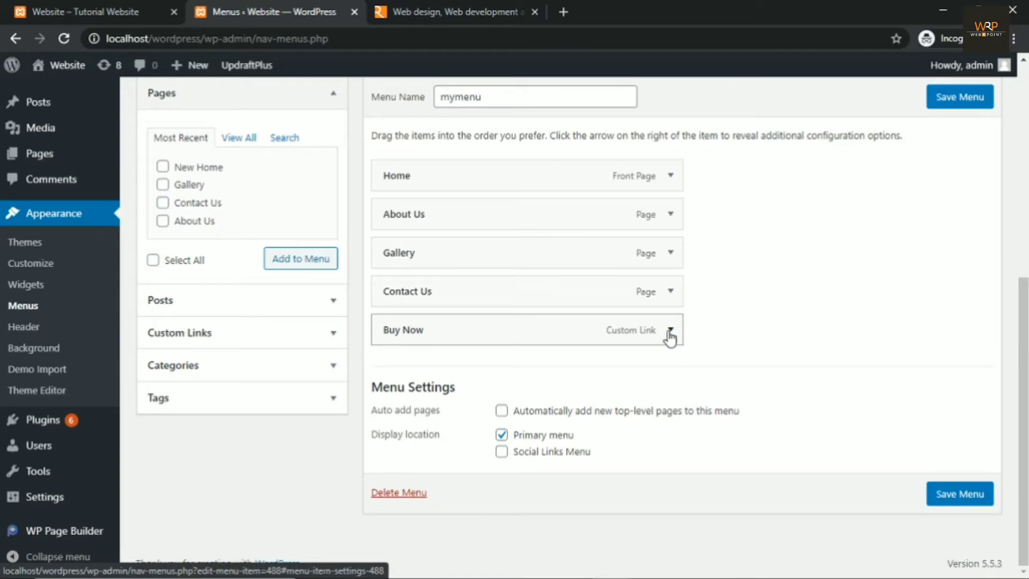
{"action": "left_click", "coordinate": [669, 337]}
{"action": "scroll", "coordinate": [726, 287], "scroll_direction": "down", "scroll_amount": 3}
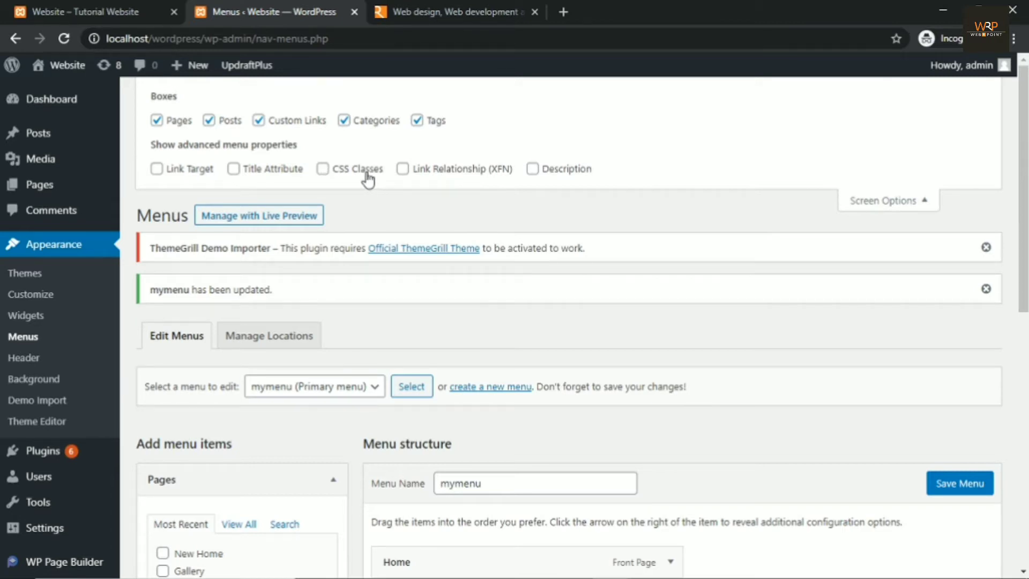
{"action": "left_click", "coordinate": [322, 169]}
{"action": "left_click", "coordinate": [925, 205]}
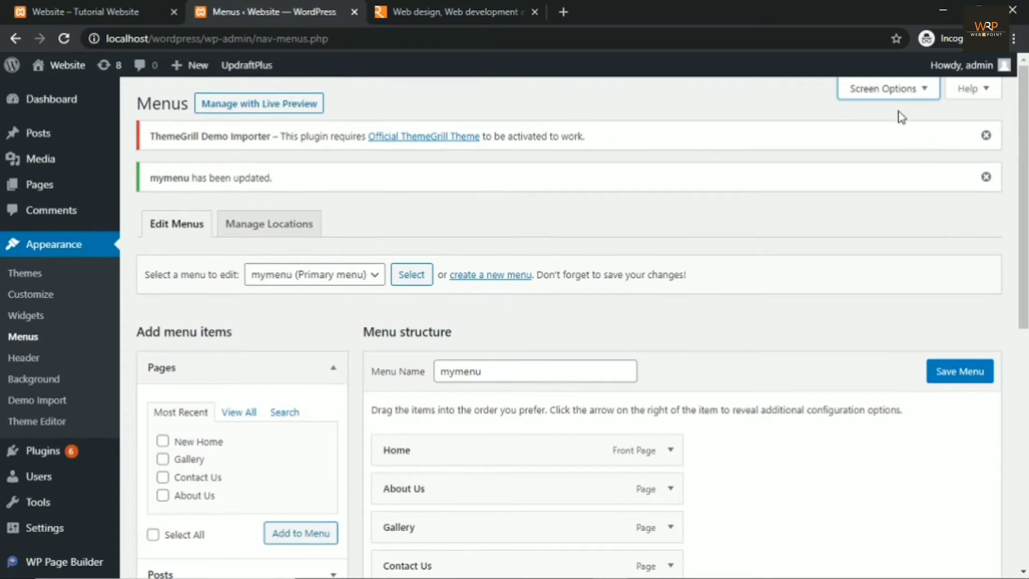
Assign the CSS class my-btn to the Buy Now menu item and save mymenu.
{"action": "scroll", "coordinate": [710, 154], "scroll_direction": "down", "scroll_amount": 5}
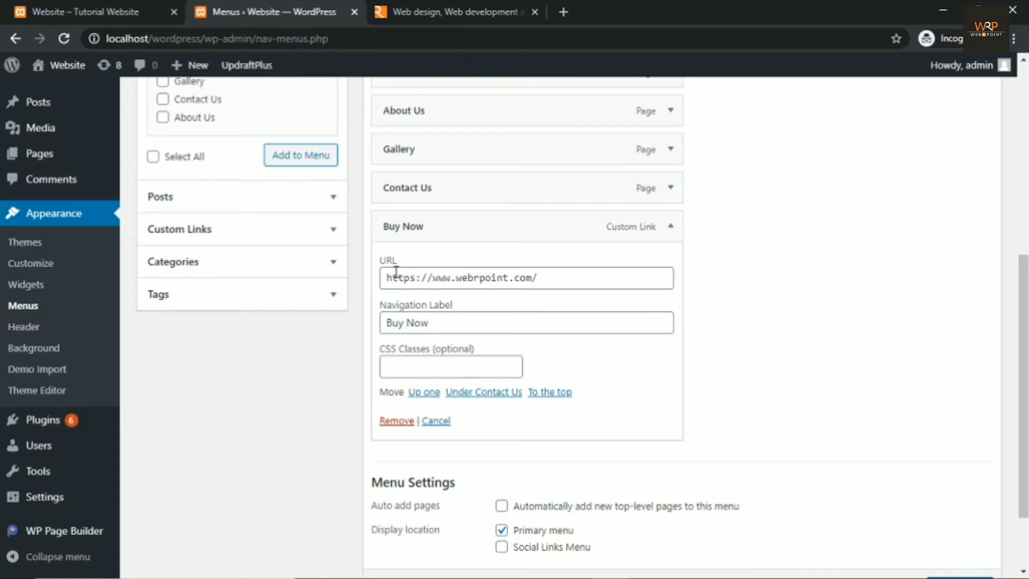
{"action": "left_click", "coordinate": [389, 369]}
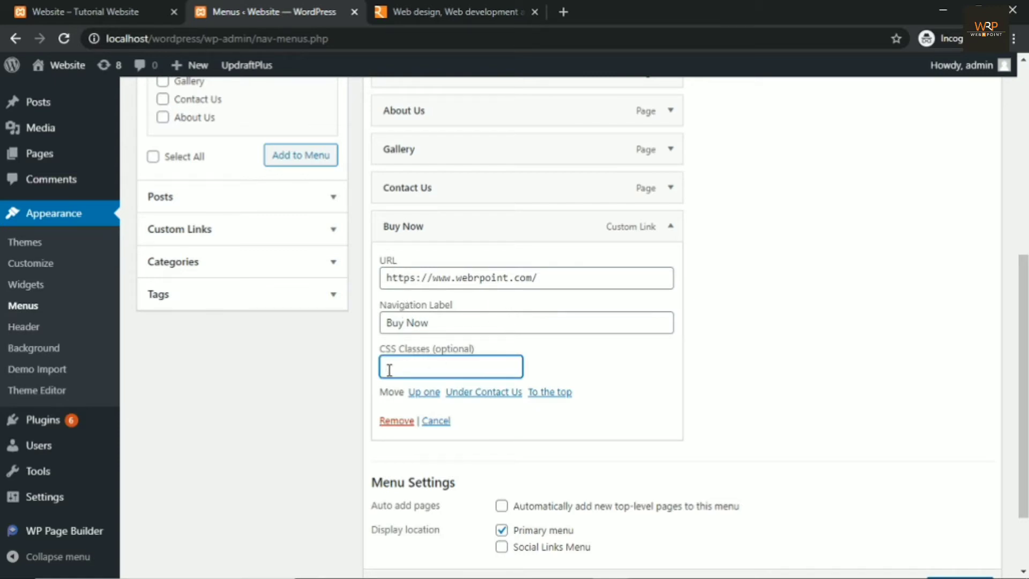
{"action": "type", "text": "my-btn"}
{"action": "left_click_drag", "start_coordinate": [424, 368], "coordinate": [390, 365]}
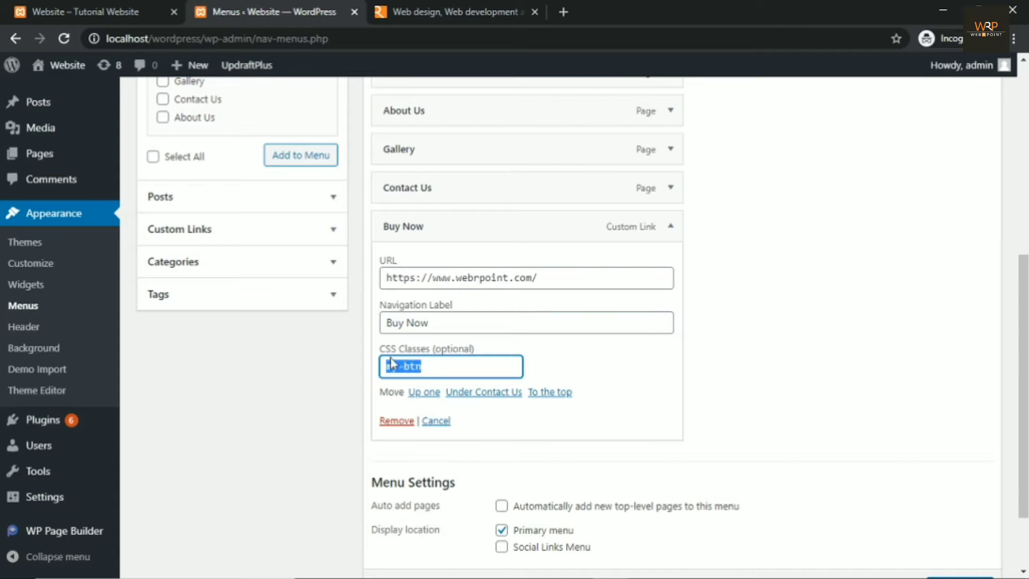
{"action": "left_click", "coordinate": [433, 368]}
{"action": "scroll", "coordinate": [840, 343], "scroll_direction": "up", "scroll_amount": 4}
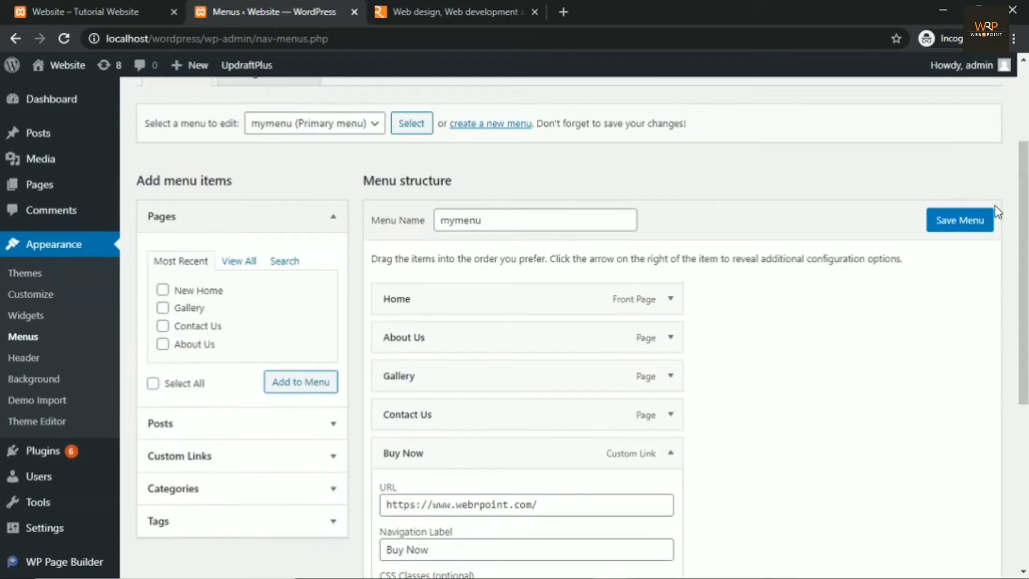
{"action": "left_click", "coordinate": [961, 229]}
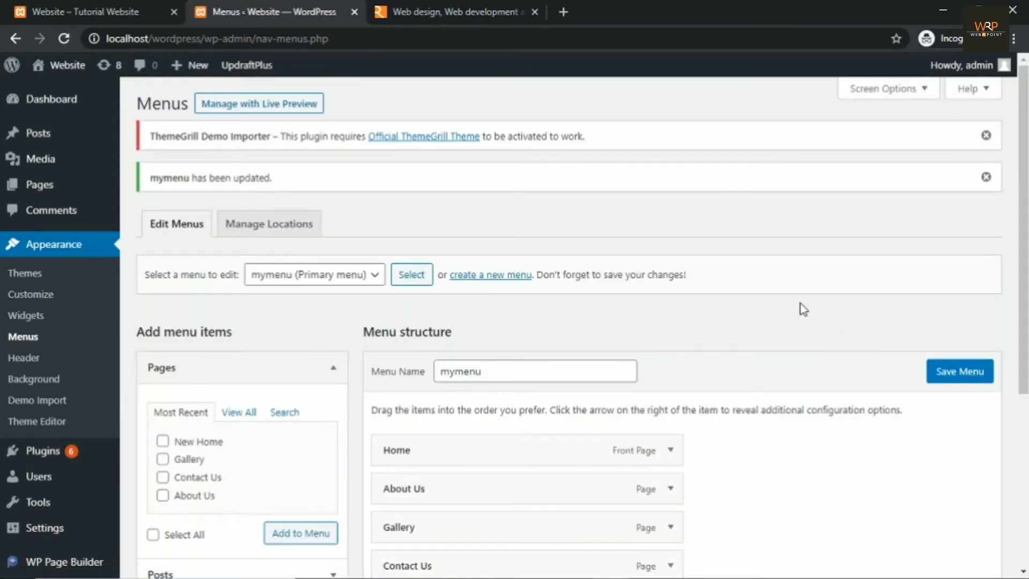
Reload the site's home page to check its navigation menu, and expand the Buy Now item's settings in mymenu again.
{"action": "left_click", "coordinate": [78, 6]}
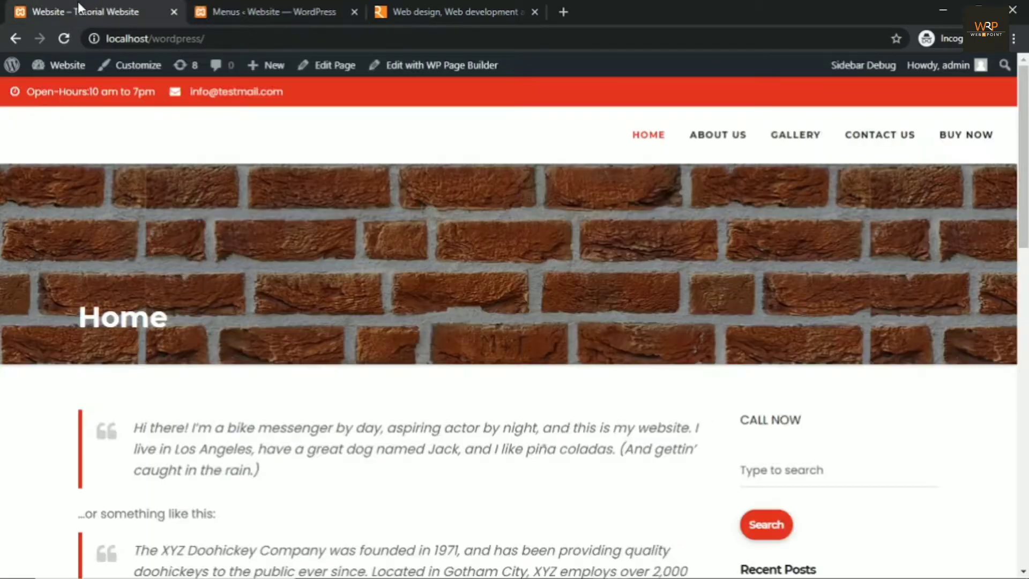
{"action": "left_click", "coordinate": [64, 38]}
{"action": "left_click", "coordinate": [255, 12]}
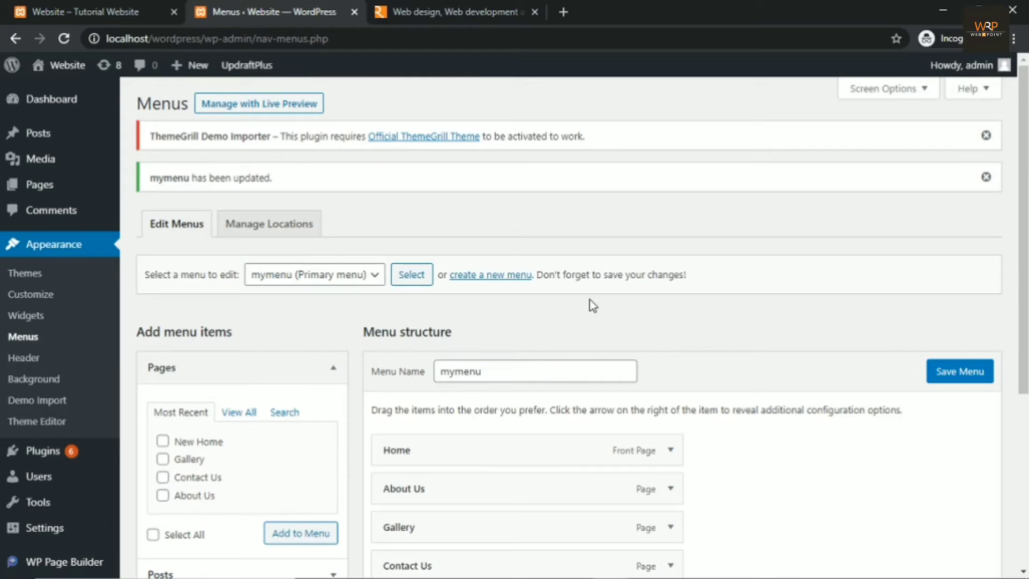
{"action": "scroll", "coordinate": [590, 299], "scroll_direction": "down", "scroll_amount": 4}
{"action": "scroll", "coordinate": [590, 299], "scroll_direction": "down", "scroll_amount": 1}
{"action": "scroll", "coordinate": [675, 335], "scroll_direction": "up", "scroll_amount": 1}
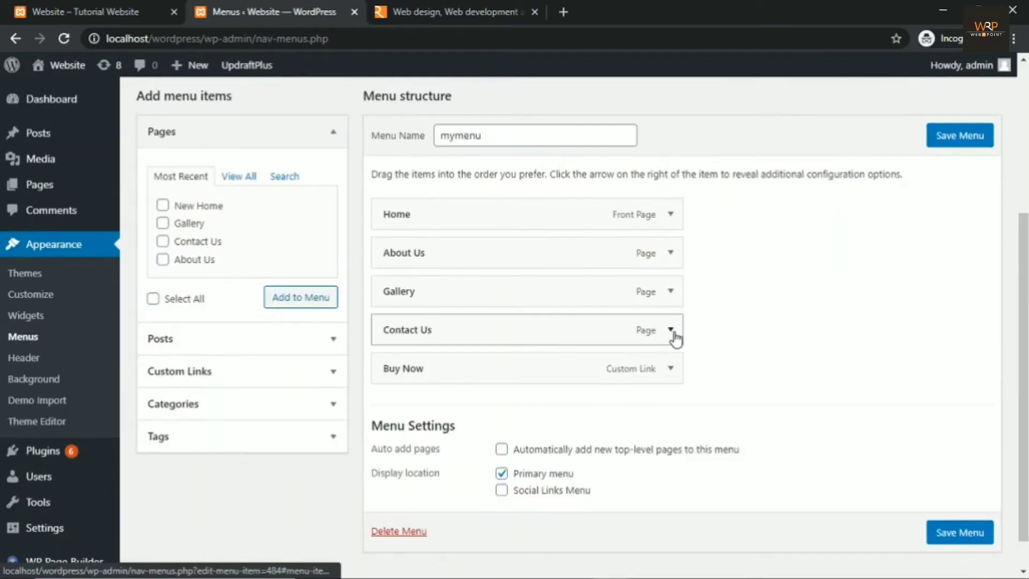
{"action": "scroll", "coordinate": [673, 334], "scroll_direction": "down", "scroll_amount": 1}
{"action": "left_click", "coordinate": [670, 332]}
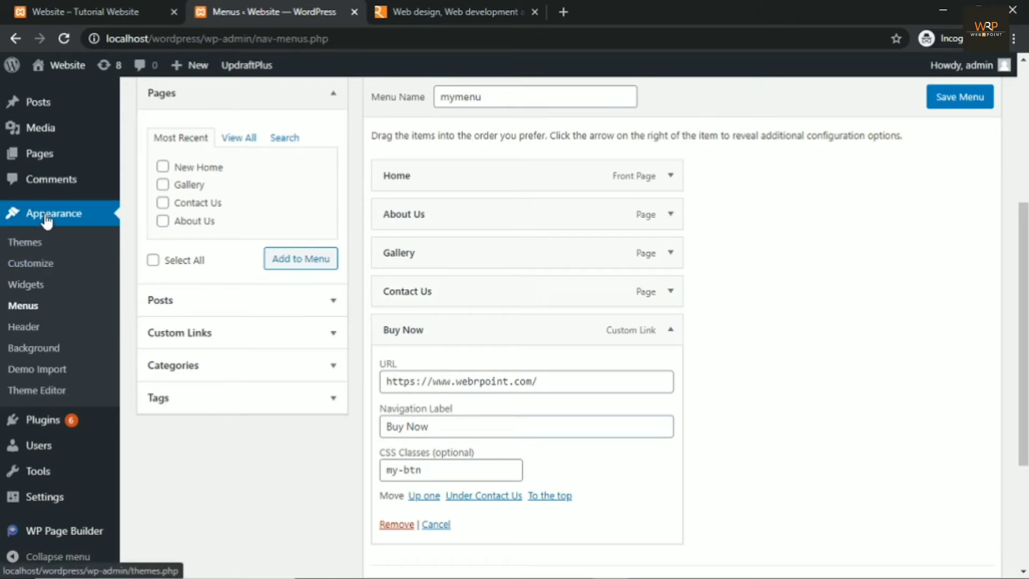
Open the theme customizer in a new browser tab and show its Additional CSS editor.
{"action": "right_click", "coordinate": [35, 267]}
{"action": "left_click", "coordinate": [55, 277]}
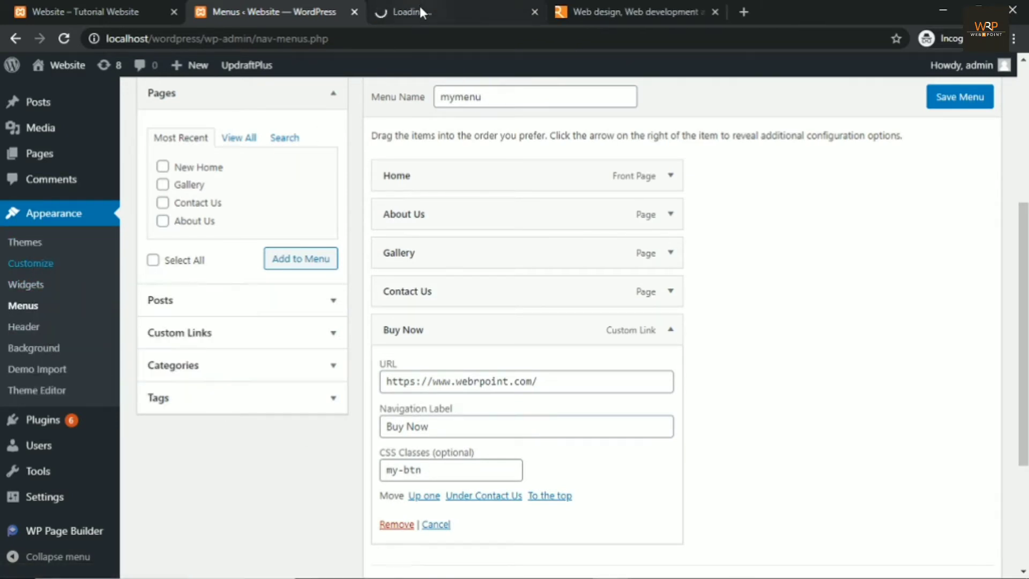
{"action": "left_click", "coordinate": [420, 8]}
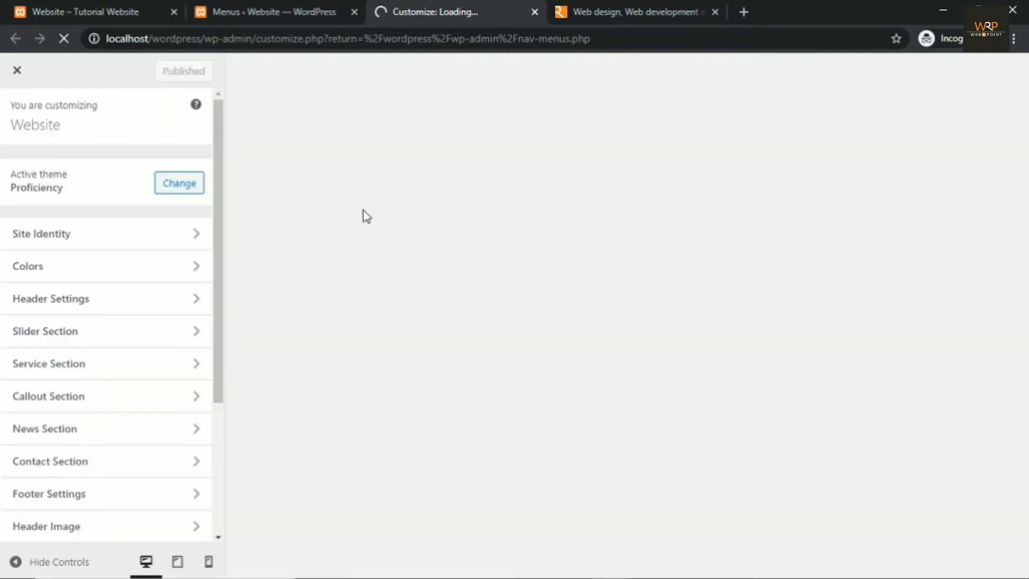
{"action": "scroll", "coordinate": [97, 306], "scroll_direction": "down", "scroll_amount": 4}
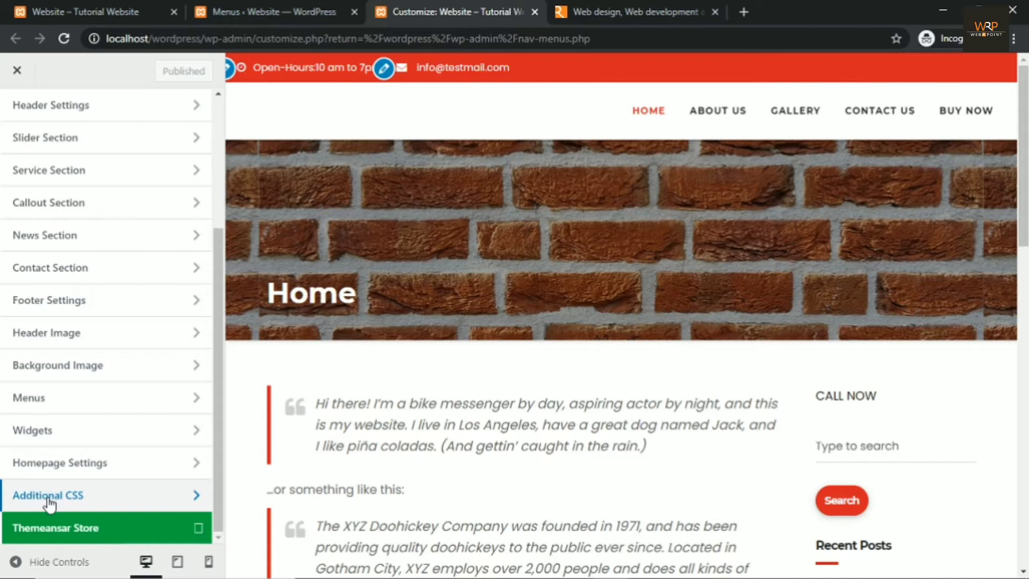
{"action": "left_click", "coordinate": [48, 498]}
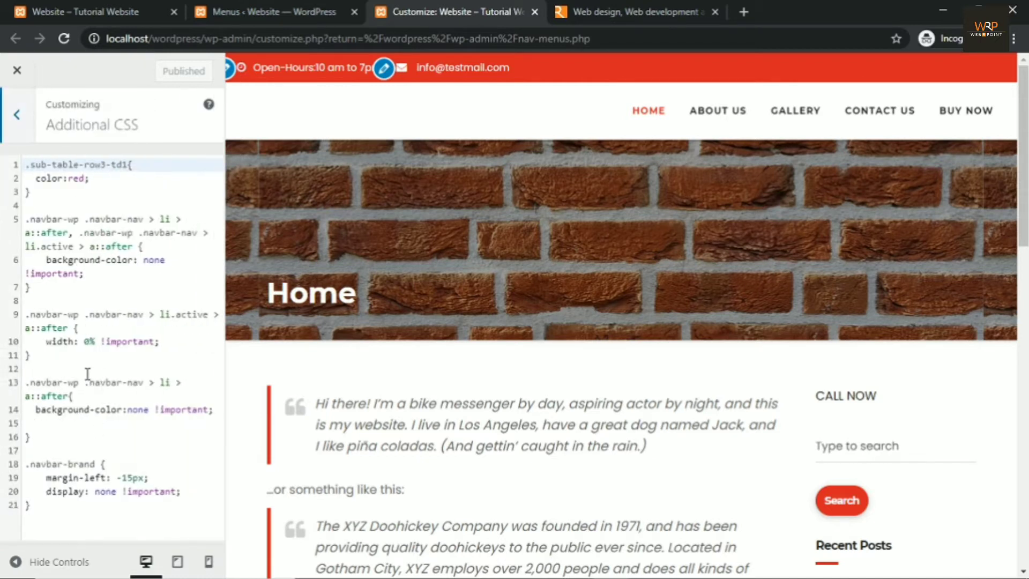
Insert a block of blank lines after the .navbar-brand rule at the end of the additional CSS.
{"action": "left_click", "coordinate": [36, 491]}
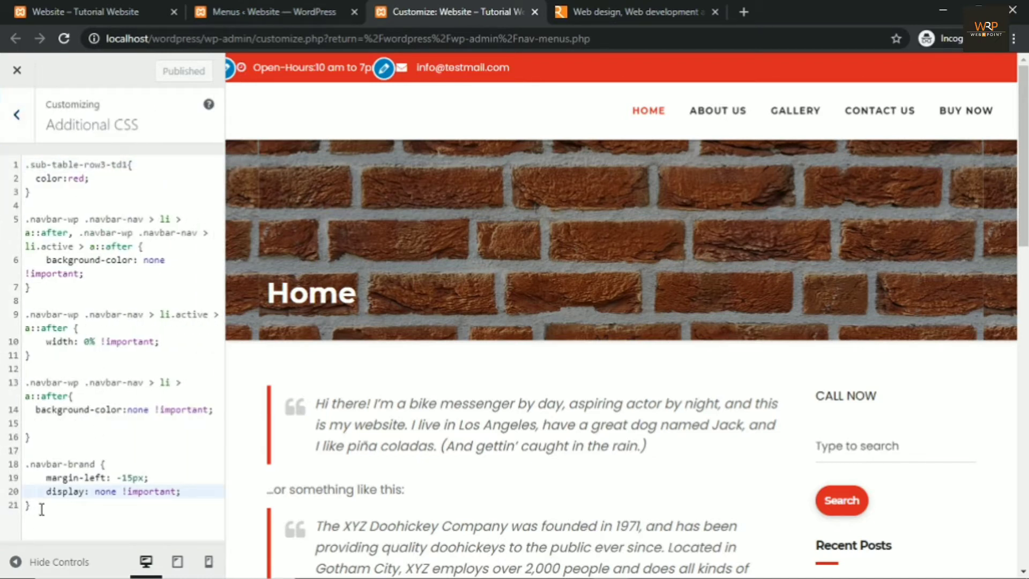
{"action": "left_click", "coordinate": [42, 509]}
{"action": "key", "text": "Return"}
{"action": "key", "text": "Return"}
{"action": "key", "text": "Return"}
{"action": "key", "text": "Return"}
{"action": "key", "text": "Return"}
{"action": "key", "text": "Return"}
{"action": "key", "text": "Return"}
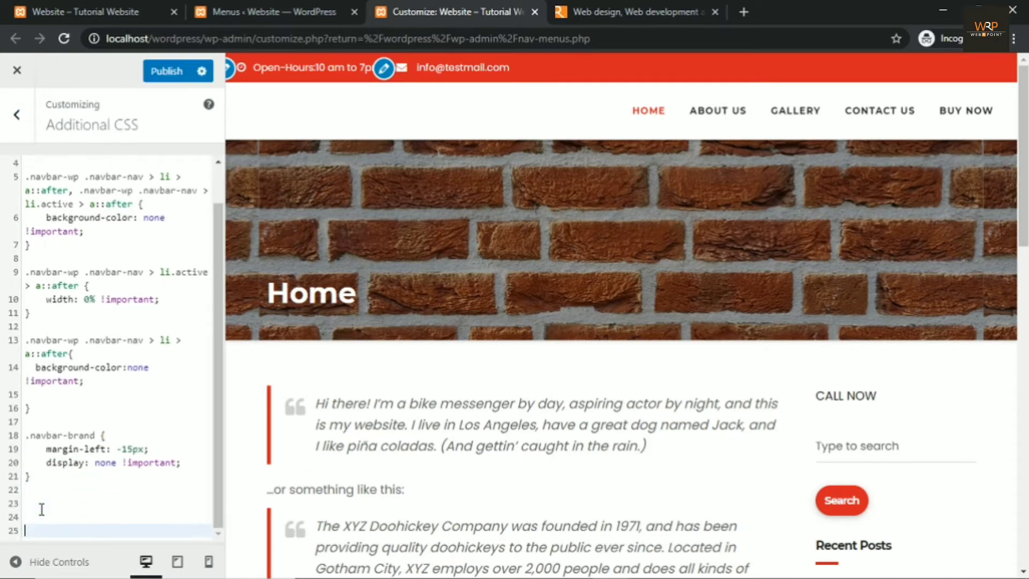
{"action": "key", "text": "Return"}
{"action": "key", "text": "Return"}
{"action": "key", "text": "Return"}
{"action": "key", "text": "Return"}
{"action": "key", "text": "Return"}
{"action": "key", "text": "Return"}
{"action": "key", "text": "Return"}
{"action": "key", "text": "Return"}
{"action": "key", "text": "Return"}
{"action": "key", "text": "Return"}
{"action": "key", "text": "Return"}
{"action": "key", "text": "Return"}
{"action": "key", "text": "Return"}
{"action": "key", "text": "Return"}
{"action": "key", "text": "Return"}
{"action": "key", "text": "Return"}
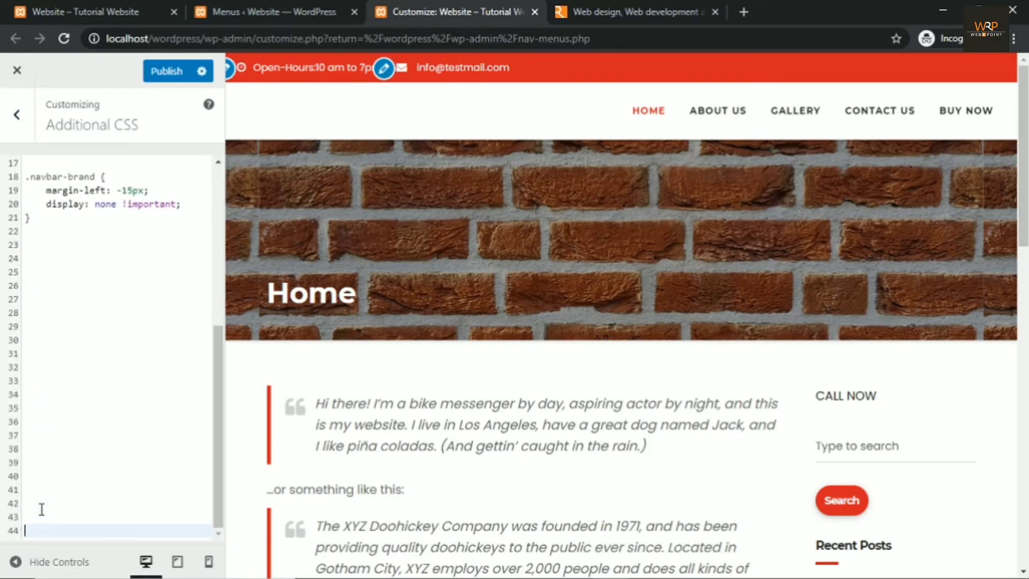
{"action": "left_click", "coordinate": [41, 244]}
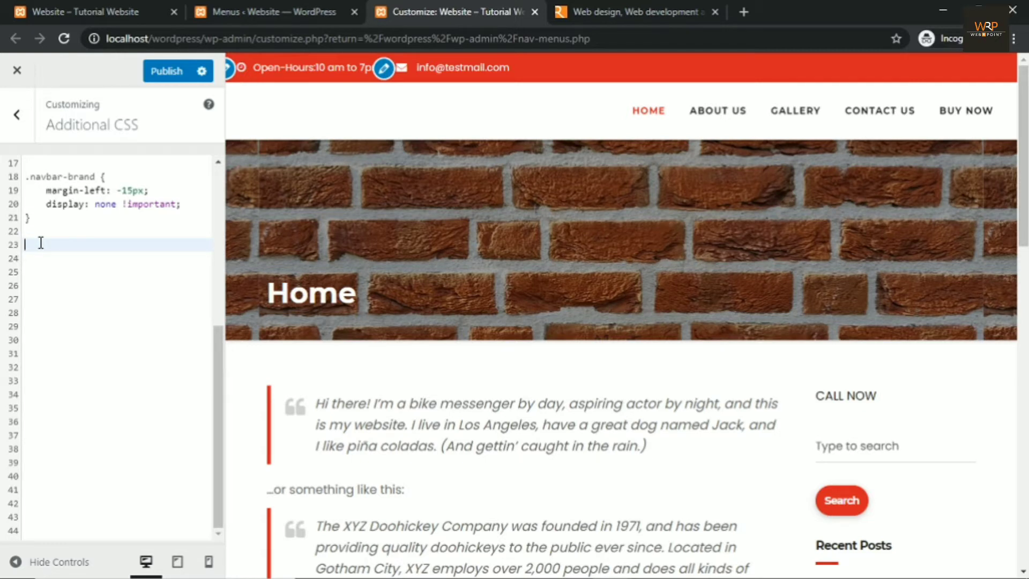
Check the Buy Now item's class name on the menu editing page and start a .my-btn rule below the .navbar-brand rule.
{"action": "left_click", "coordinate": [249, 10]}
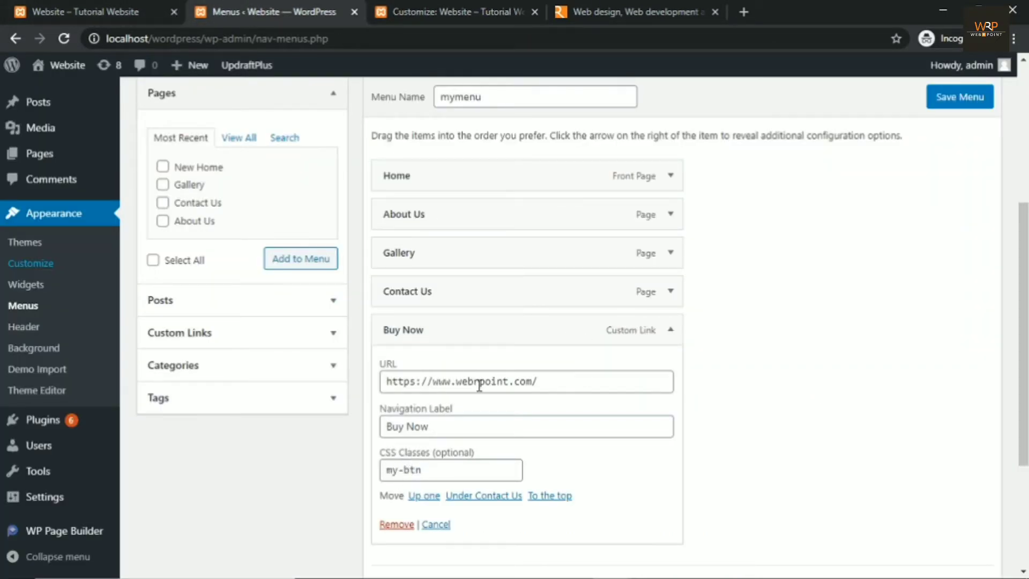
{"action": "left_click", "coordinate": [471, 12]}
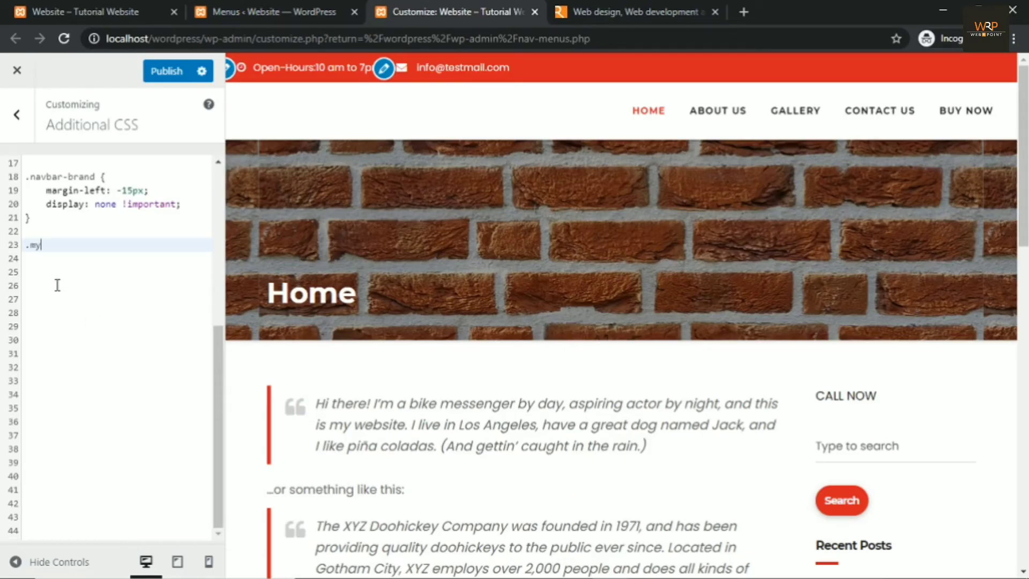
{"action": "type", "text": "tn{"}
{"action": "key", "text": "Return"}
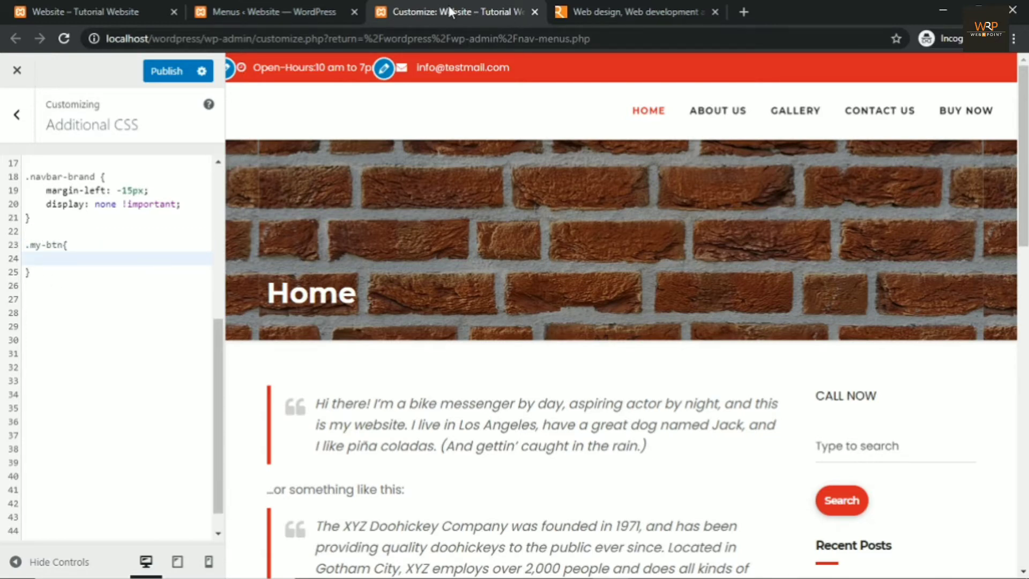
Add background:red; to the .my-btn rule, followed by an empty line, and publish the customization.
{"action": "left_click", "coordinate": [298, 12]}
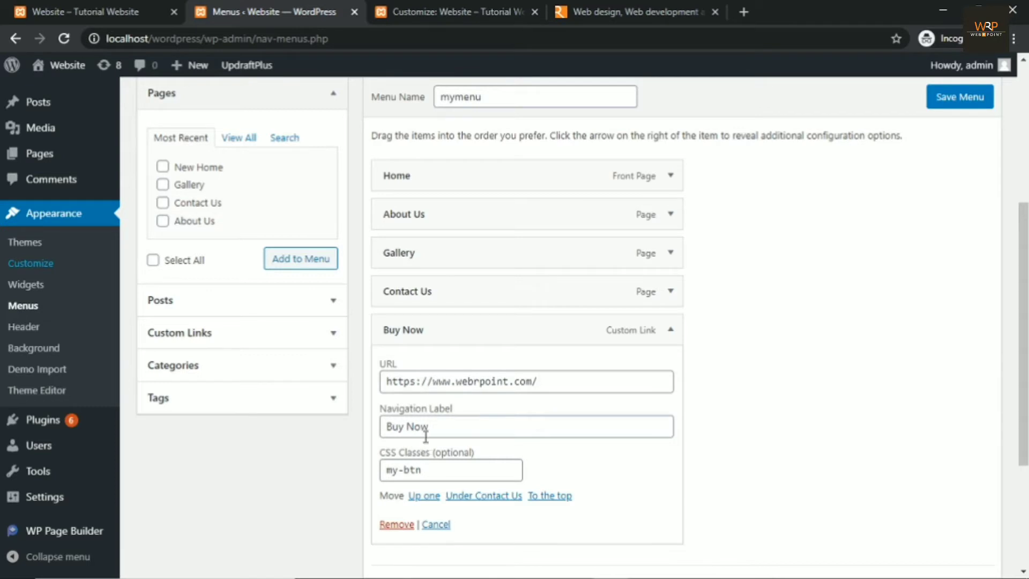
{"action": "left_click", "coordinate": [408, 20]}
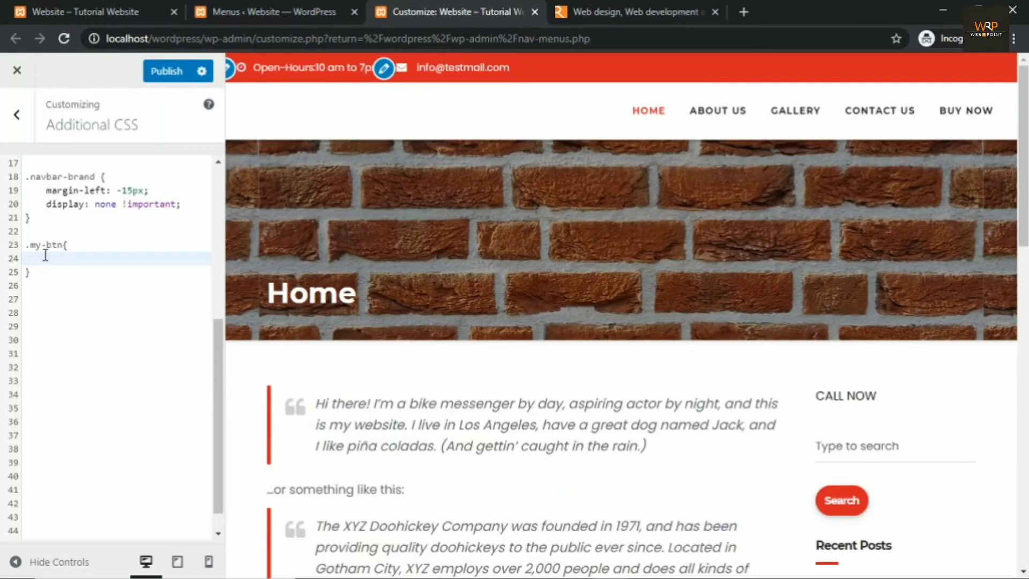
{"action": "type", "text": "a"}
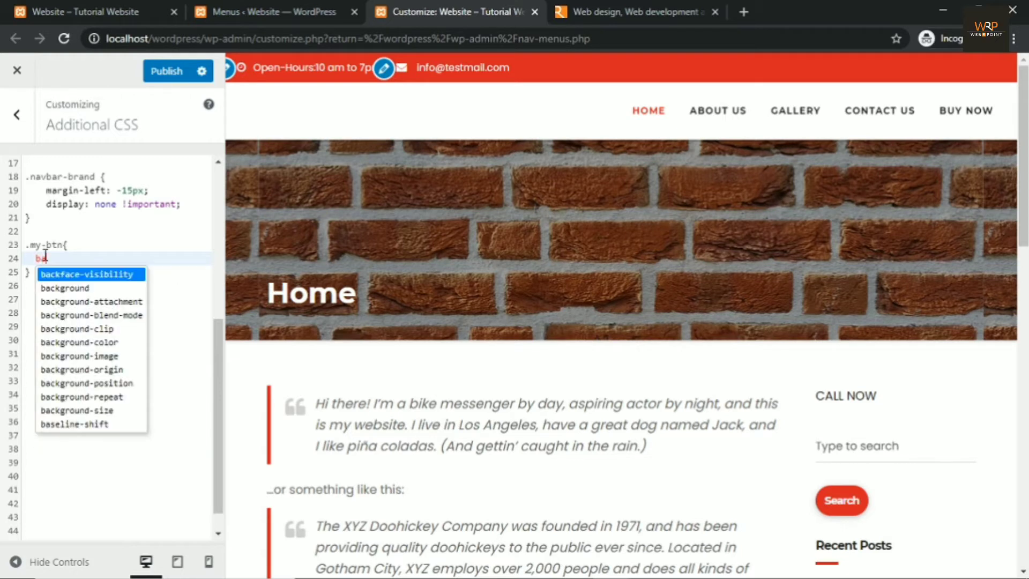
{"action": "type", "text": "ckgrou"}
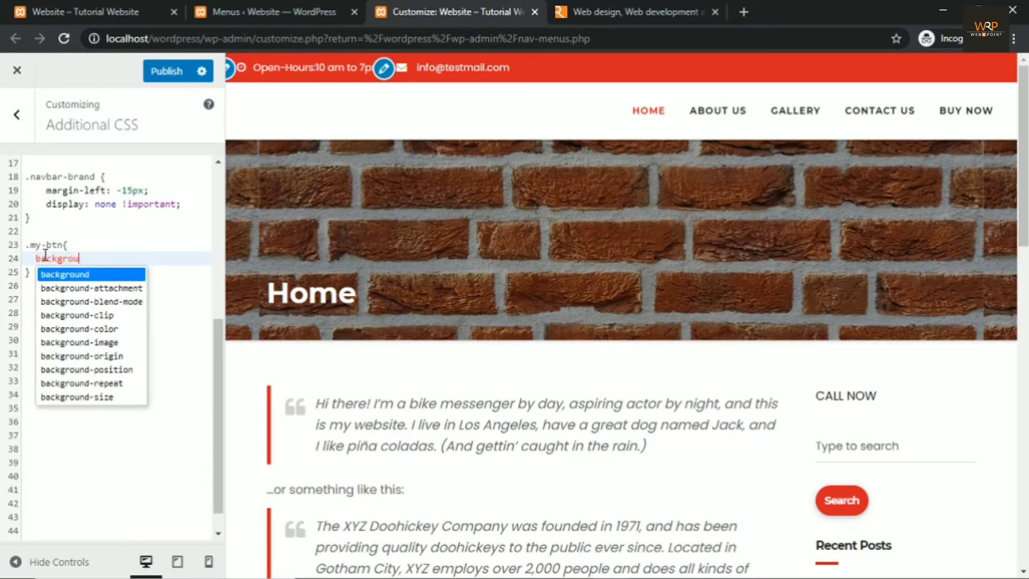
{"action": "type", "text": "nd:"}
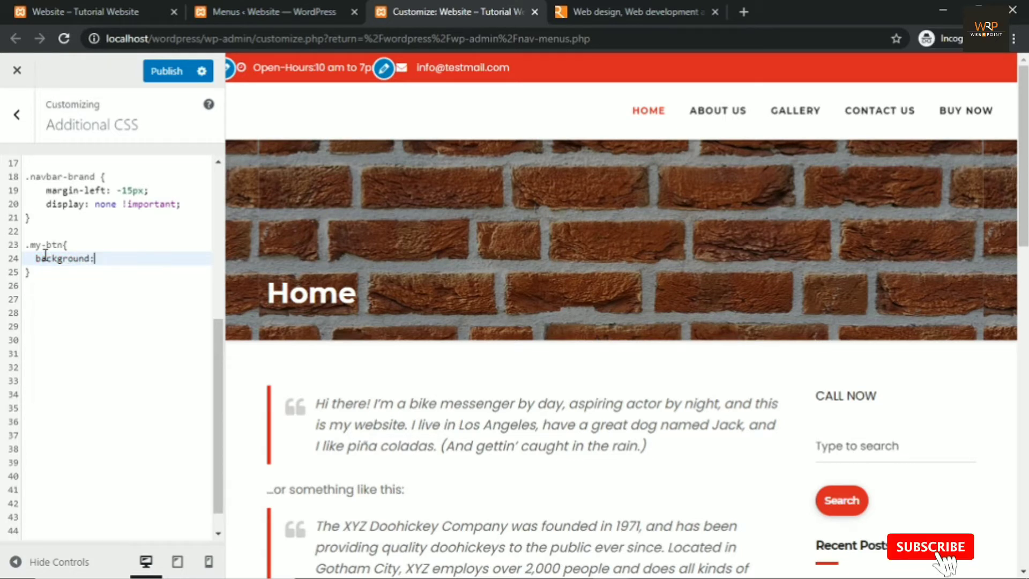
{"action": "type", "text": "red;"}
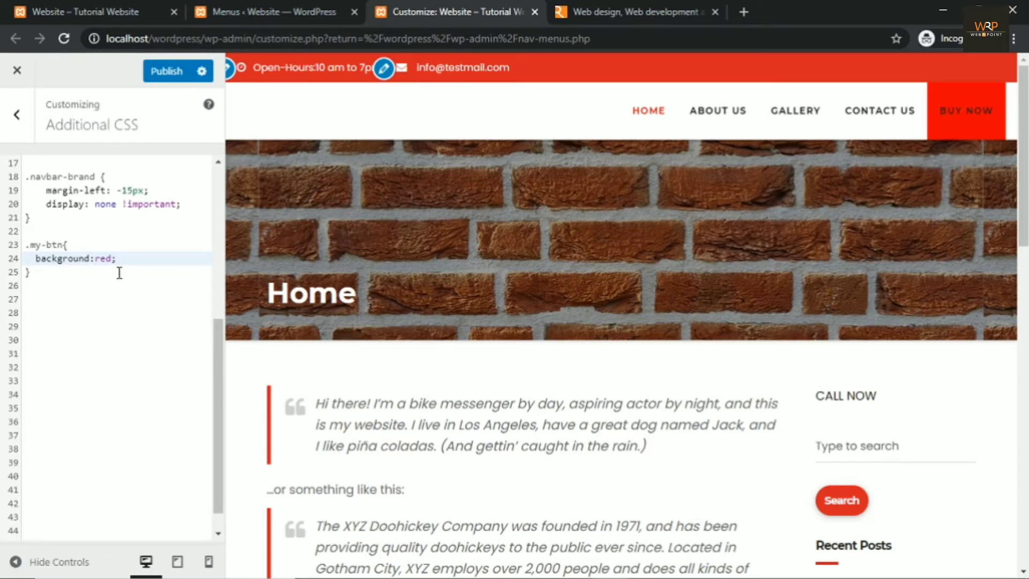
{"action": "key", "text": "Return"}
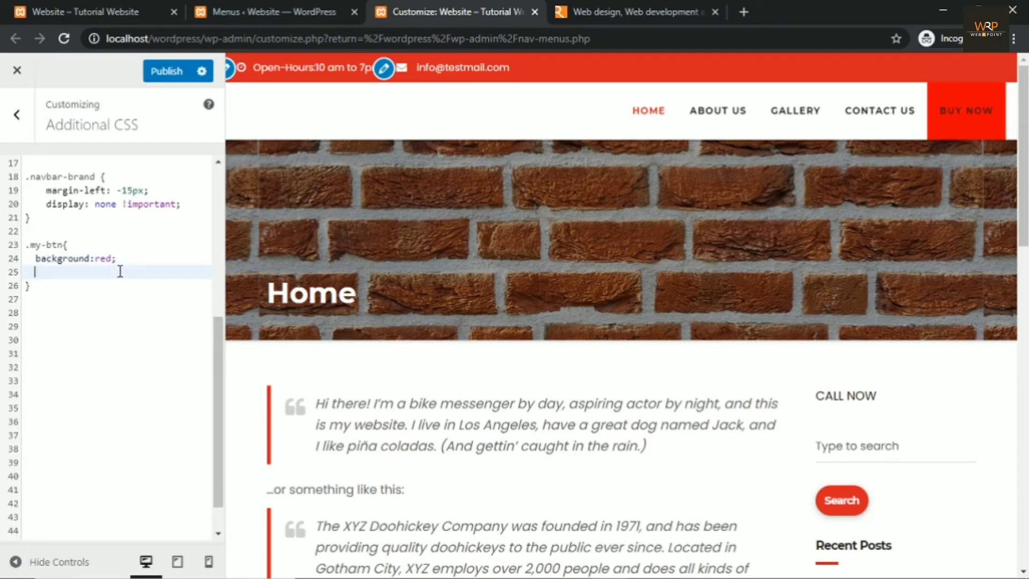
{"action": "left_click", "coordinate": [167, 78]}
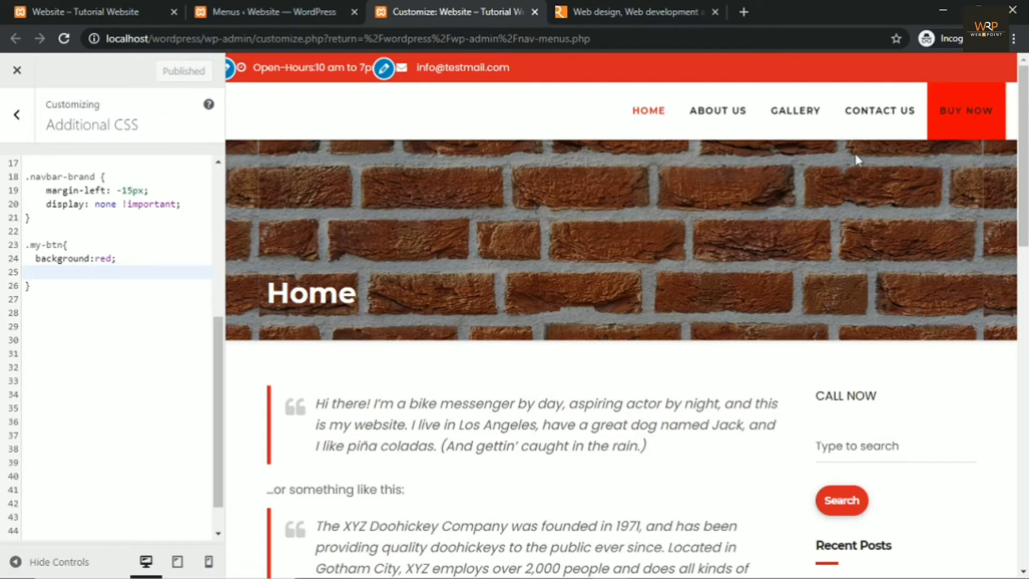
Reload the website's front page to check the Buy Now item's background, and return to the customizer.
{"action": "left_click", "coordinate": [70, 11]}
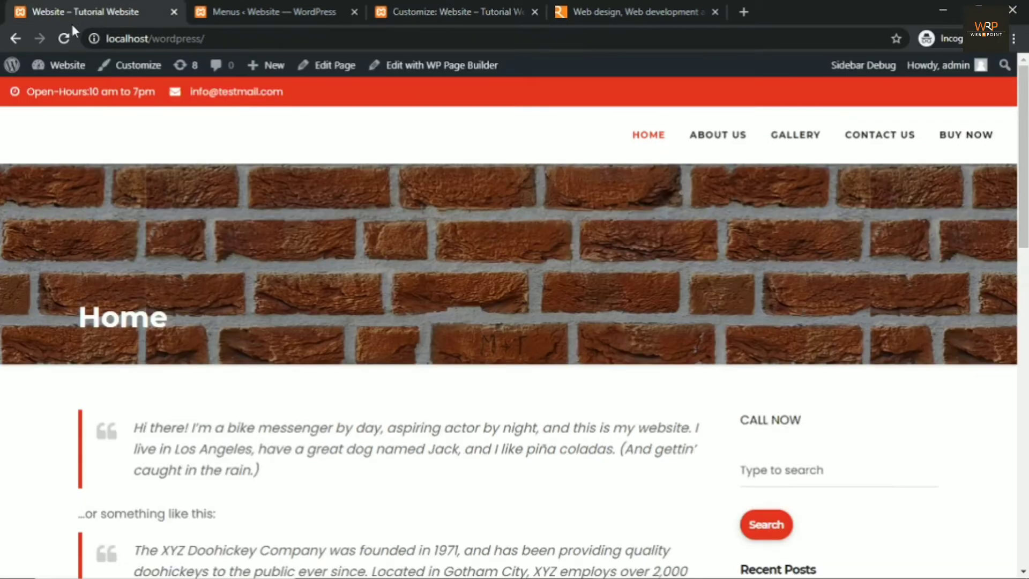
{"action": "left_click", "coordinate": [63, 38]}
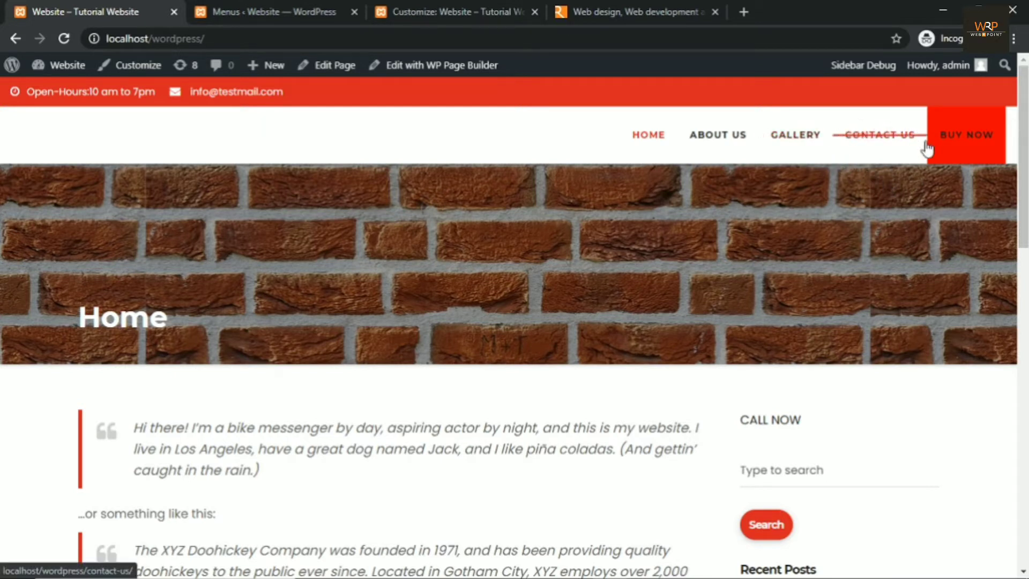
{"action": "left_click", "coordinate": [392, 12]}
Add height:50px; below the background declaration in the .my-btn rule and publish the customization.
{"action": "left_click", "coordinate": [127, 257]}
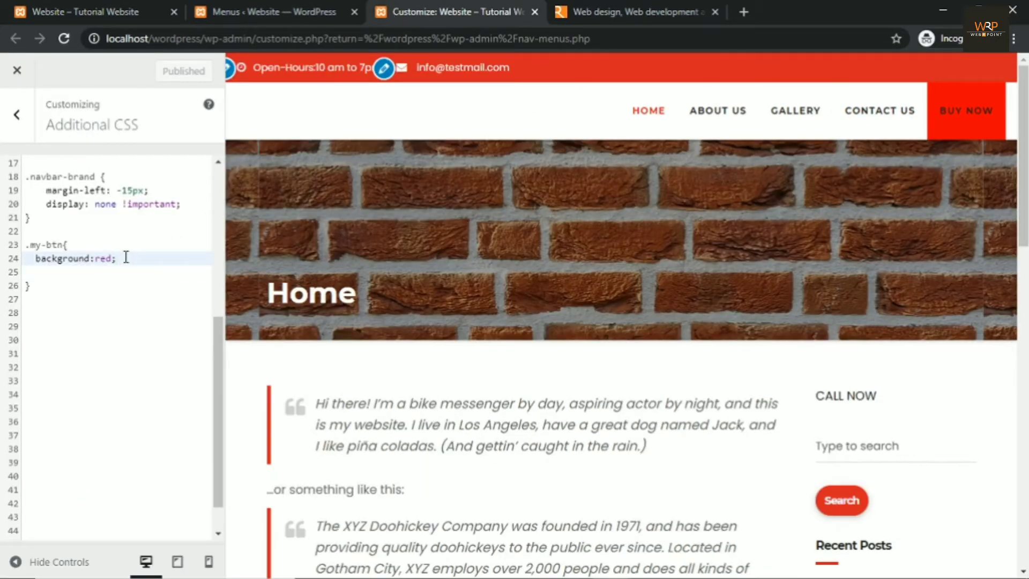
{"action": "key", "text": "Return"}
{"action": "type", "text": "hei"}
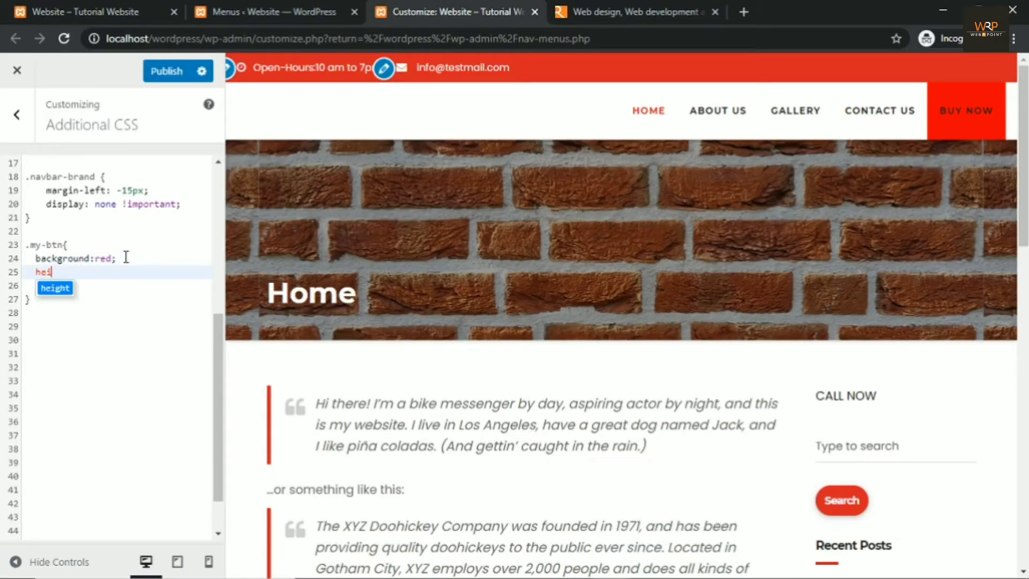
{"action": "key", "text": "Return"}
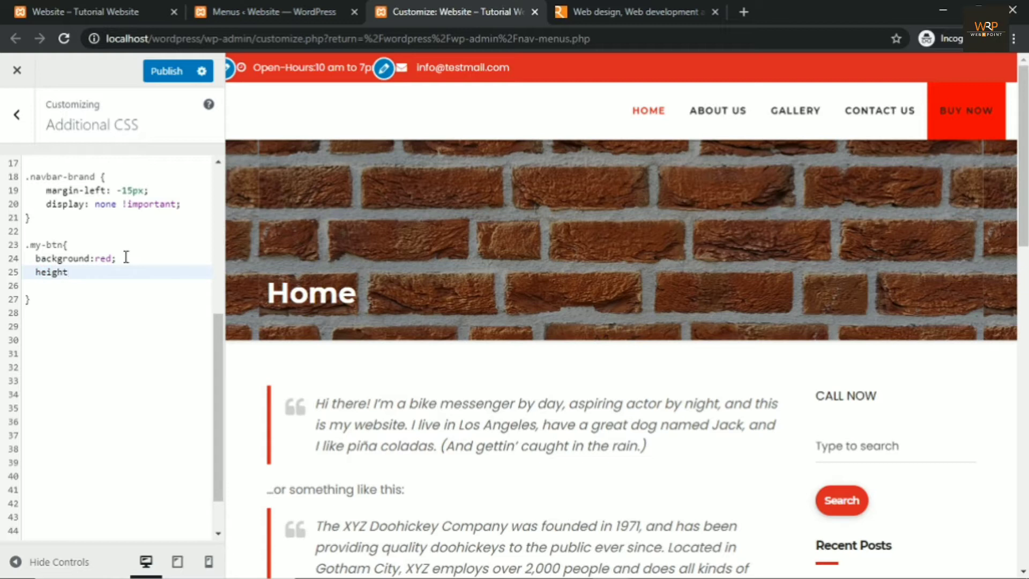
{"action": "type", "text": ":50px"}
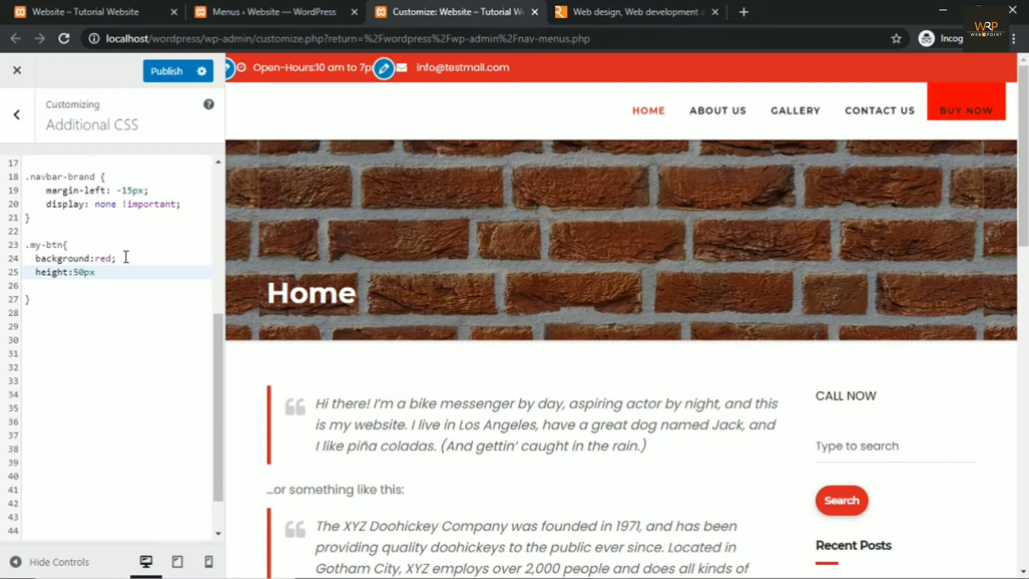
{"action": "key", "text": "ctrl+plus"}
{"action": "key", "text": "ctrl+plus"}
{"action": "key", "text": "ctrl+plus"}
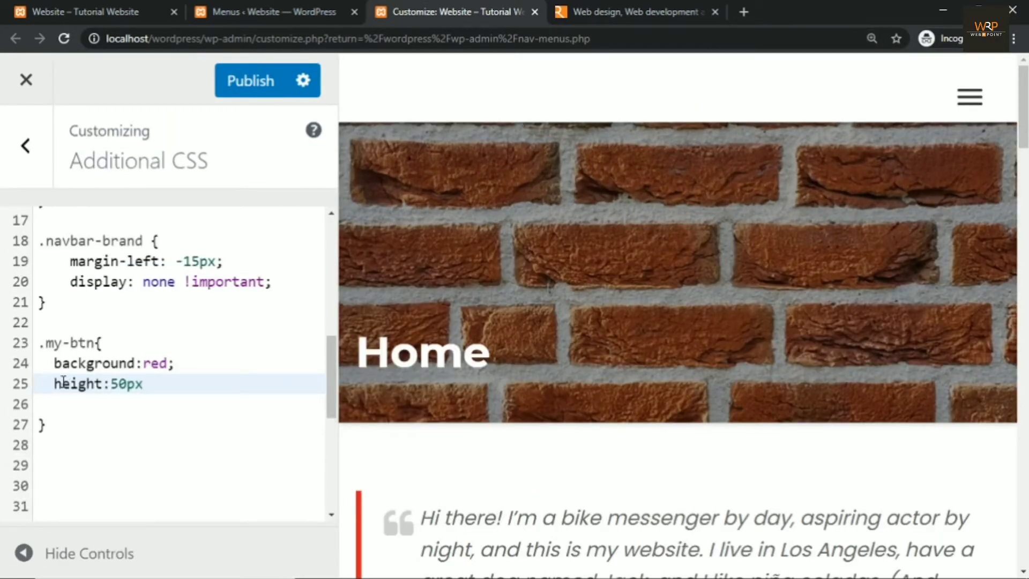
{"action": "left_click_drag", "start_coordinate": [52, 383], "coordinate": [149, 371]}
{"action": "left_click", "coordinate": [156, 394]}
{"action": "type", "text": ";"}
{"action": "left_click", "coordinate": [237, 90]}
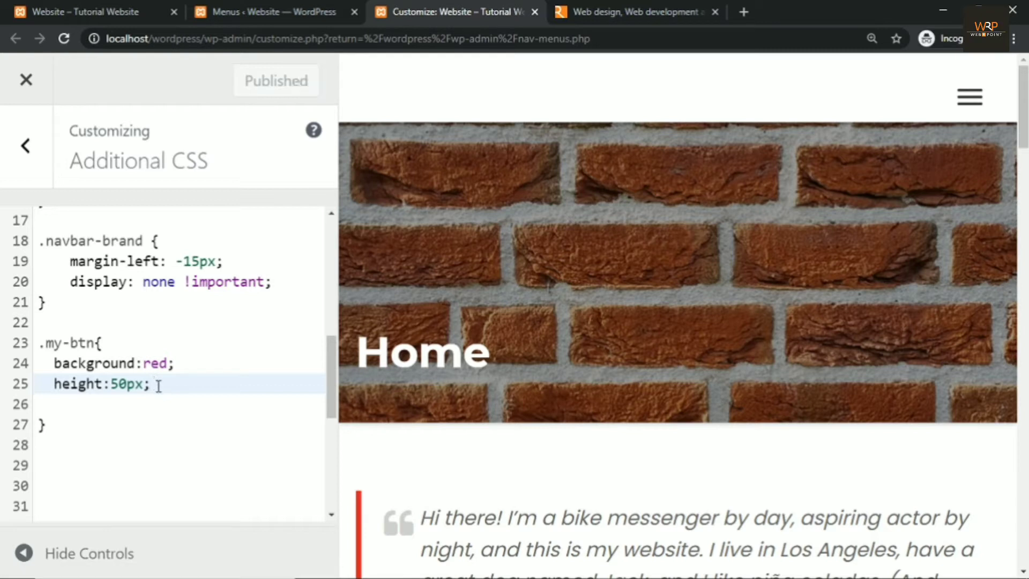
{"action": "key", "text": "ctrl+0"}
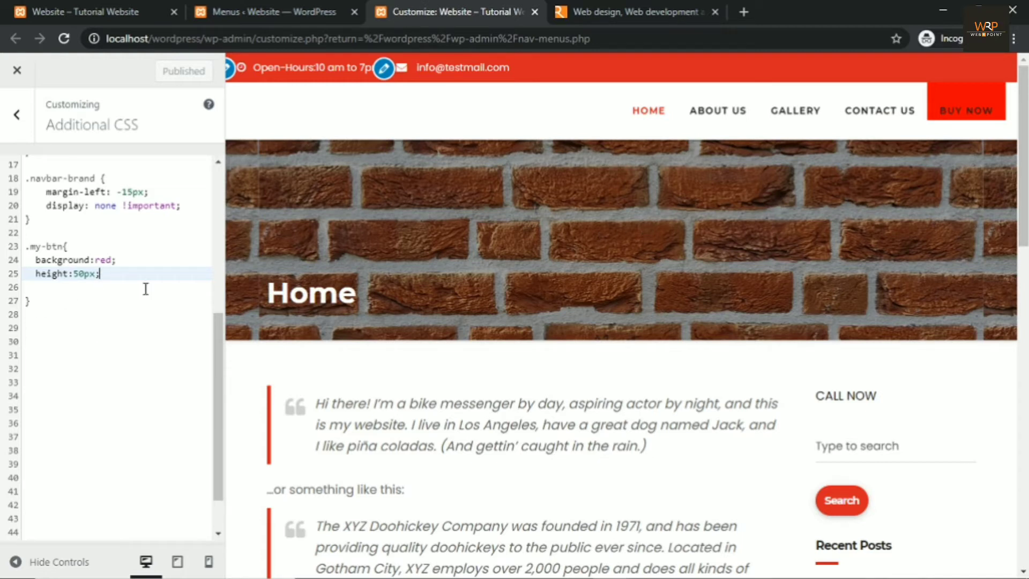
Add margin-top:10px; below the height declaration in the .my-btn rule and publish the customization.
{"action": "key", "text": "Return"}
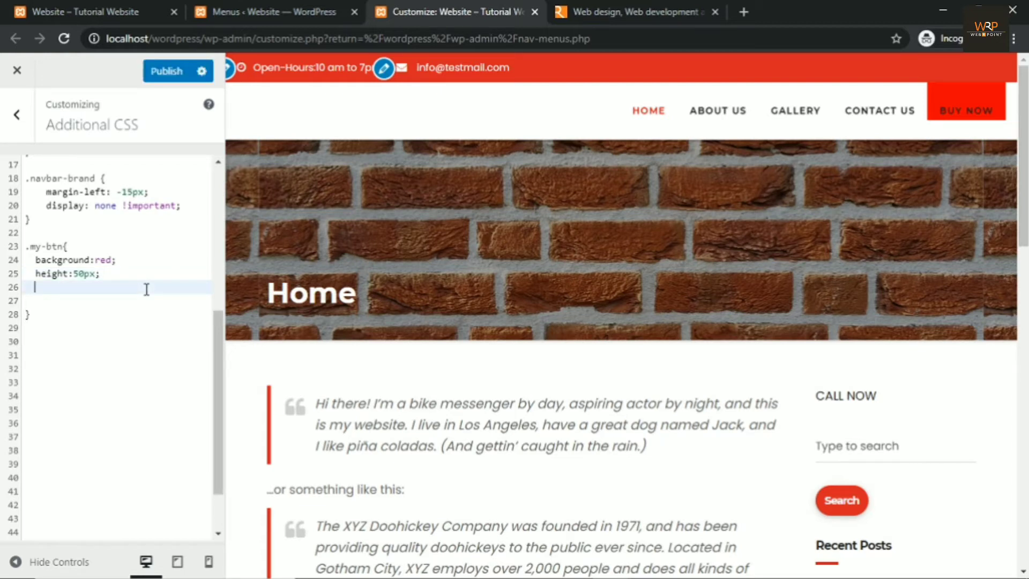
{"action": "key", "text": "ctrl+plus"}
{"action": "key", "text": "ctrl+plus"}
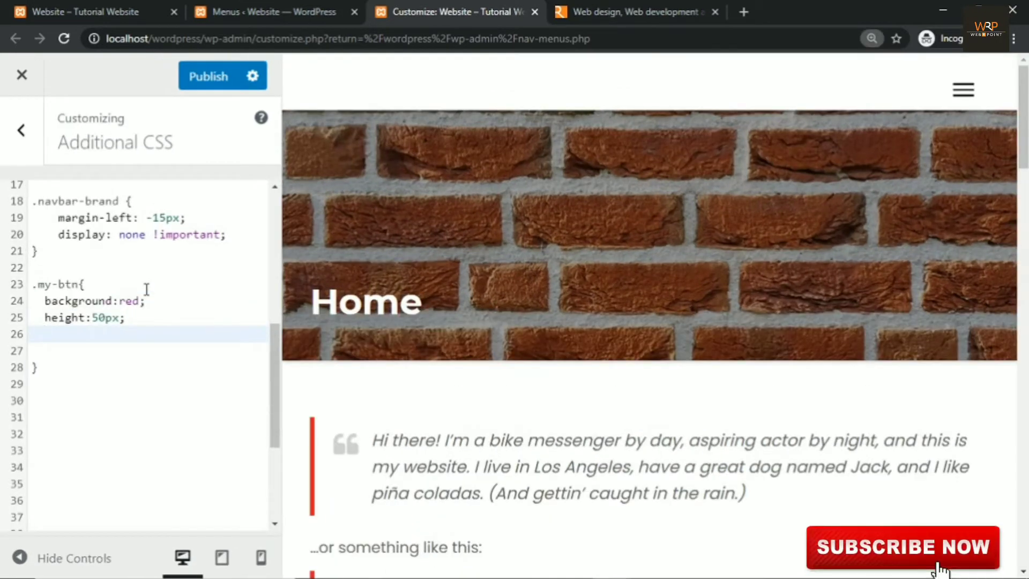
{"action": "type", "text": "margin"}
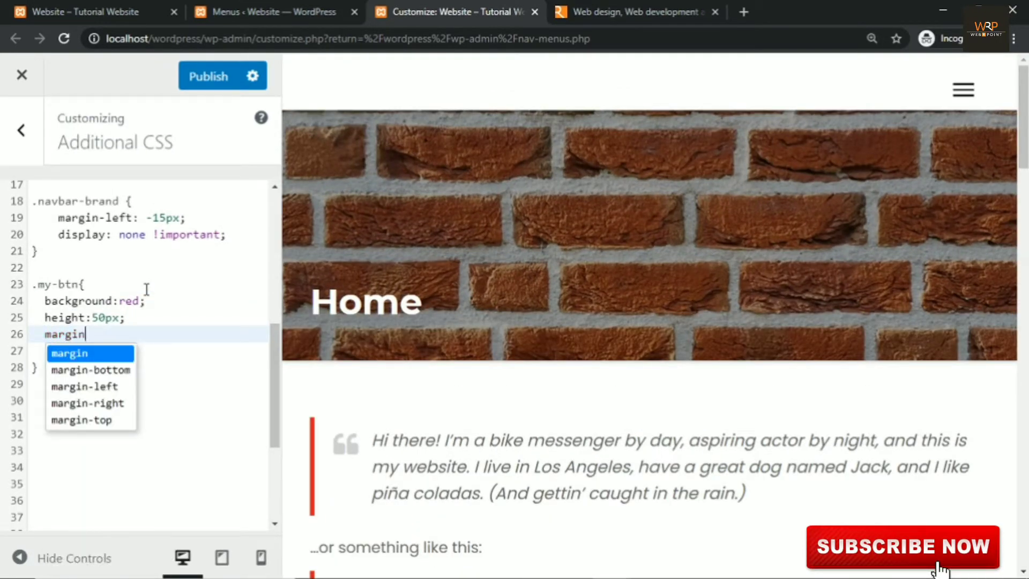
{"action": "key", "text": "Down"}
{"action": "key", "text": "Down"}
{"action": "key", "text": "Down"}
{"action": "key", "text": "Down"}
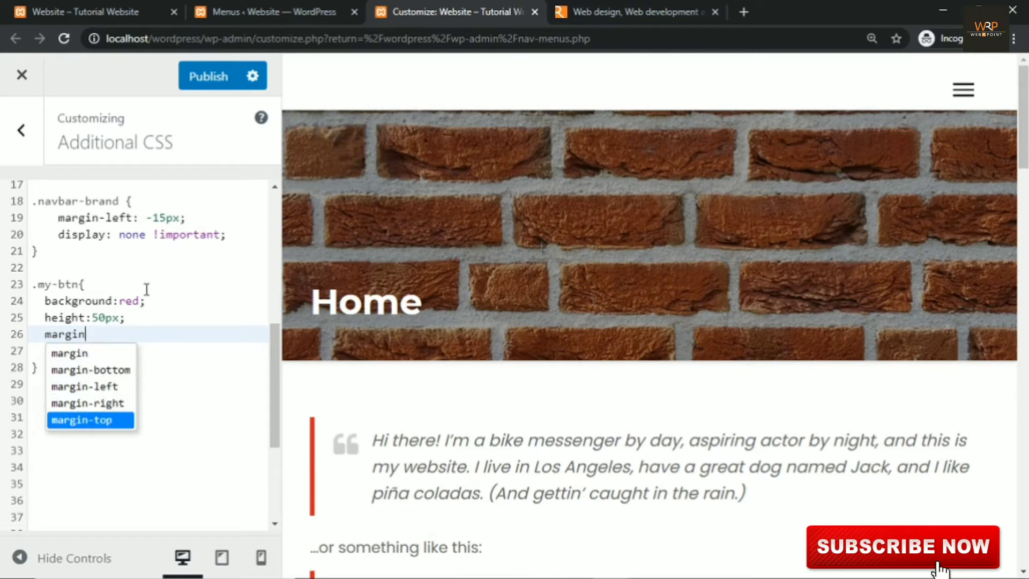
{"action": "key", "text": "Return"}
{"action": "type", "text": ":"}
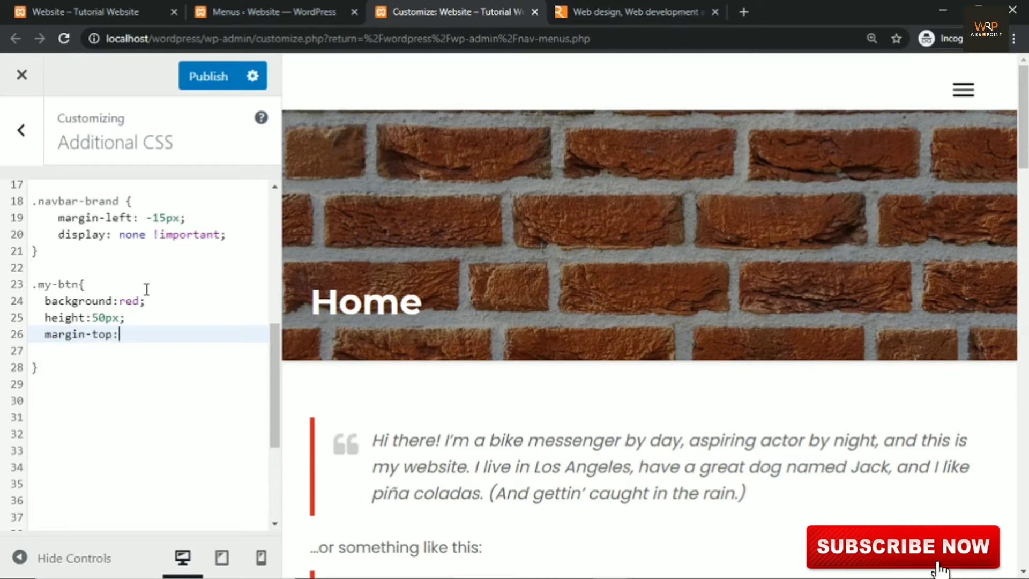
{"action": "type", "text": "10px;"}
{"action": "left_click_drag", "start_coordinate": [45, 333], "coordinate": [154, 333]}
{"action": "left_click", "coordinate": [155, 334]}
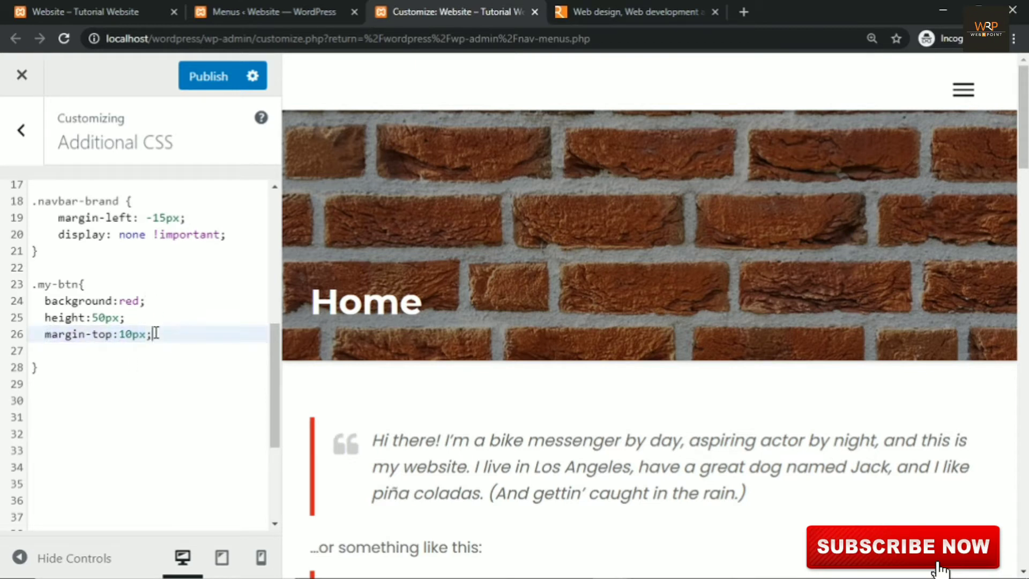
{"action": "left_click", "coordinate": [208, 81]}
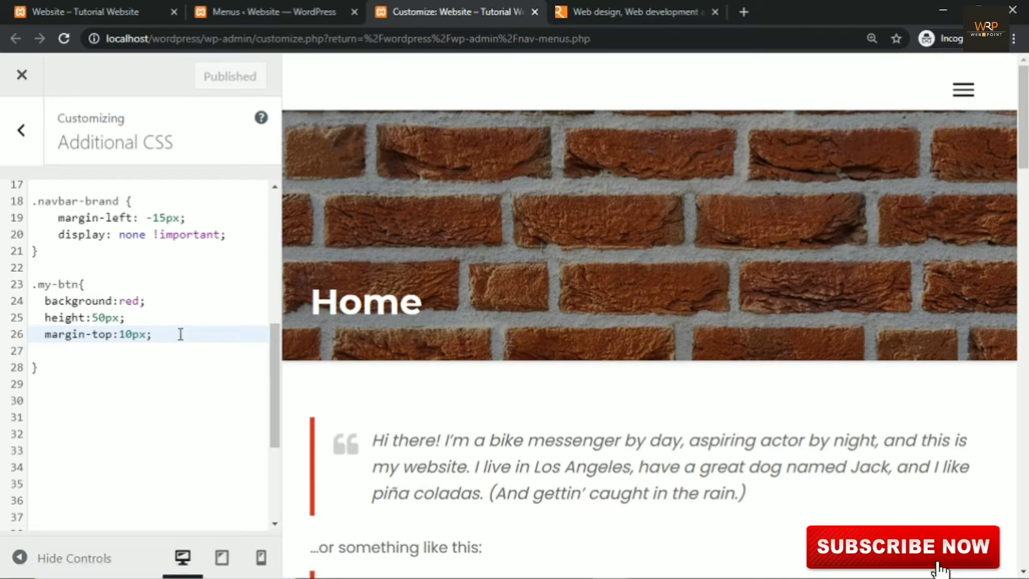
{"action": "key", "text": "ctrl+0"}
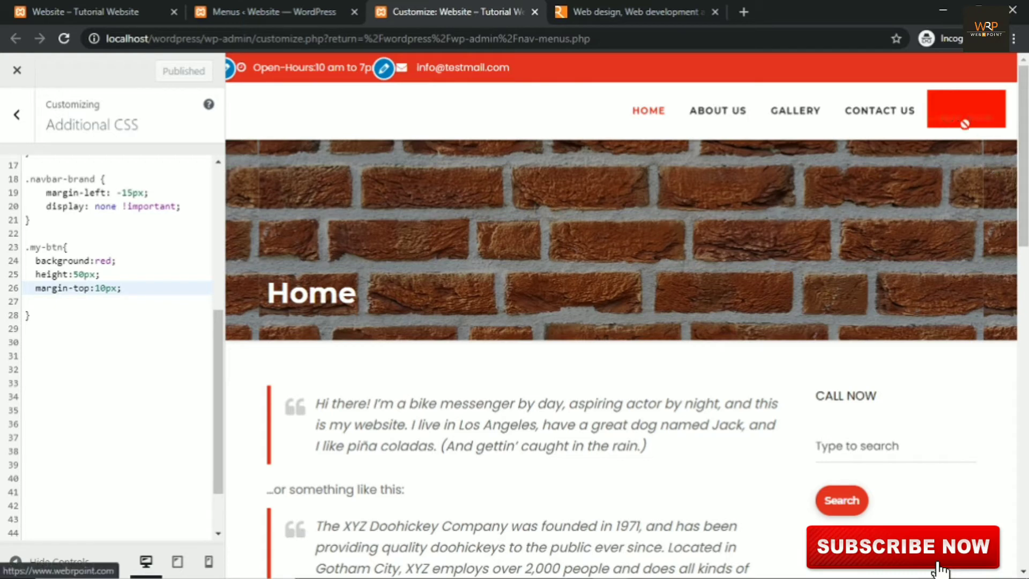
Reload the website's front page to check the Buy Now button's height and top margin, and return to the customizer.
{"action": "left_click", "coordinate": [81, 11]}
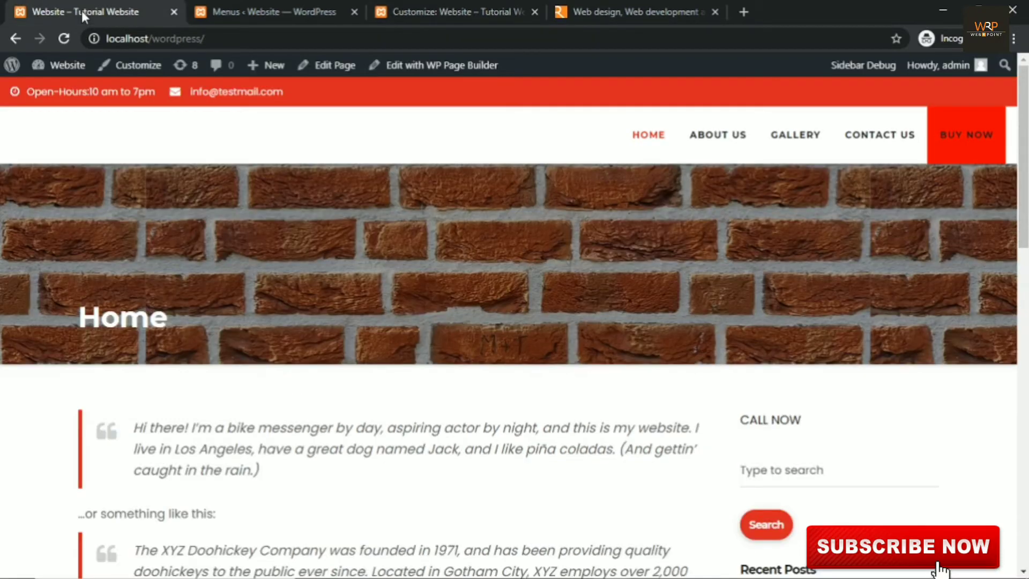
{"action": "left_click", "coordinate": [65, 40]}
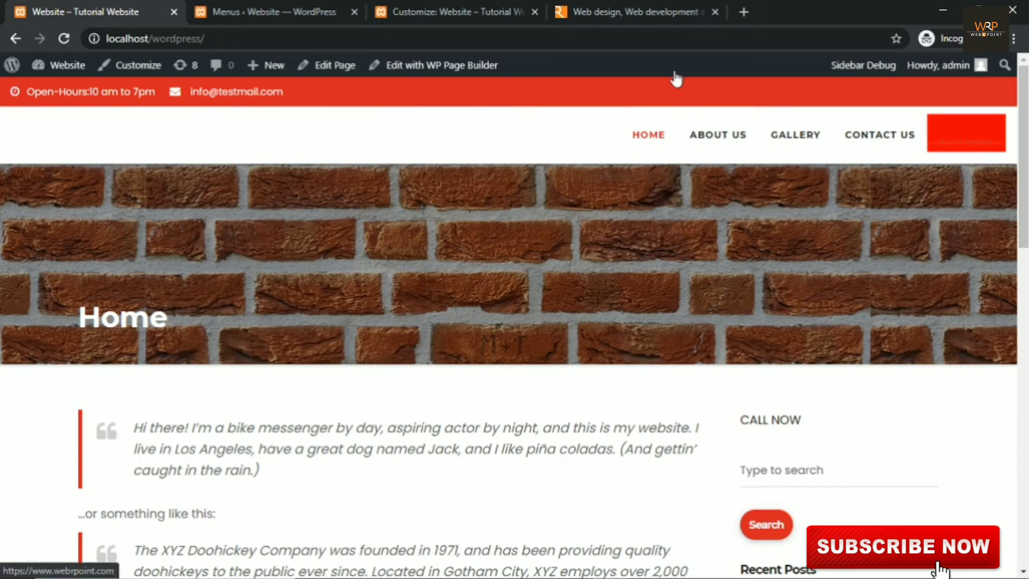
{"action": "left_click", "coordinate": [379, 13]}
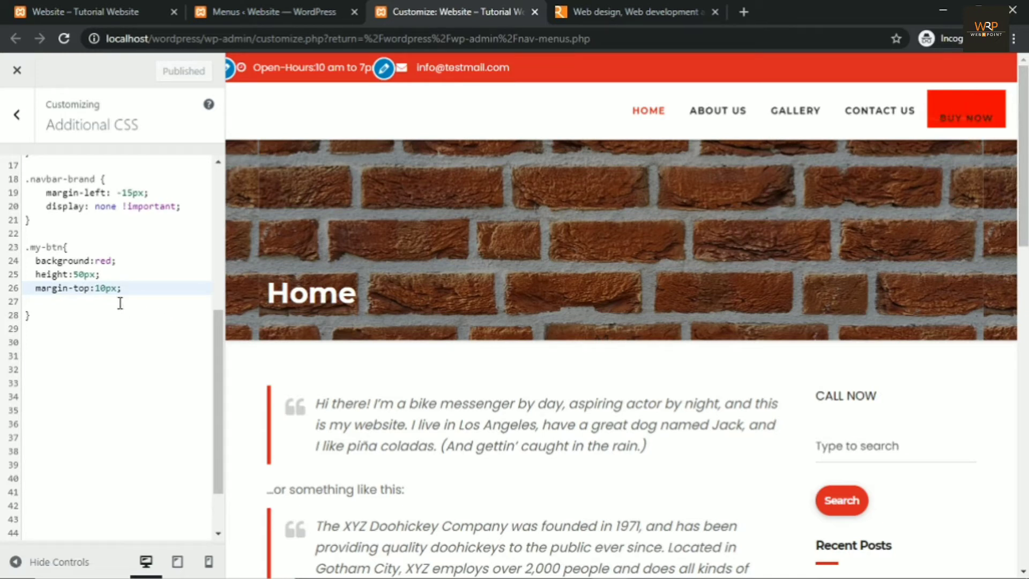
Add display:flex; on a new line below the margin-top declaration in the .my-btn rule.
{"action": "key", "text": "Return"}
{"action": "type", "text": "dis"}
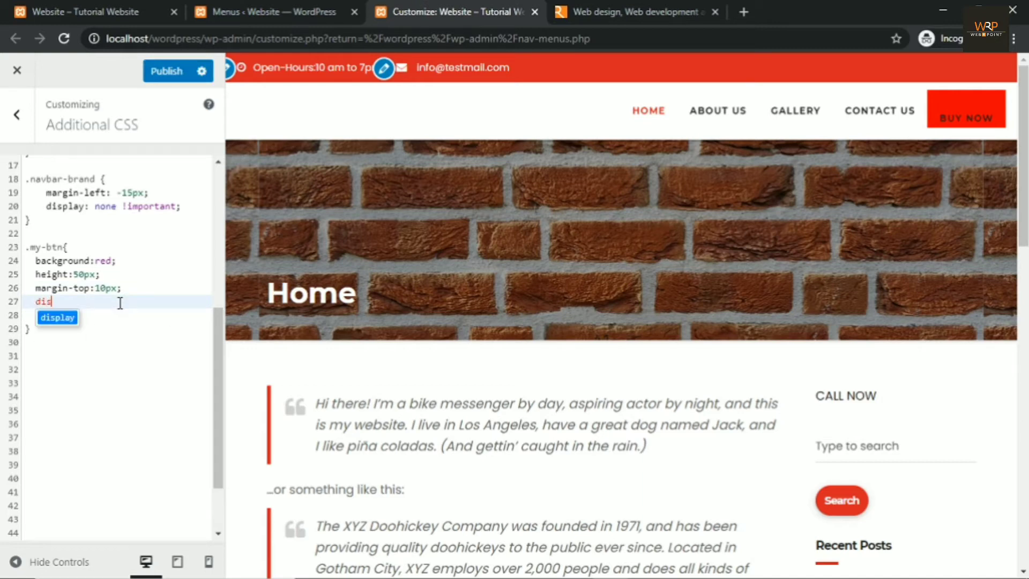
{"action": "key", "text": "Return"}
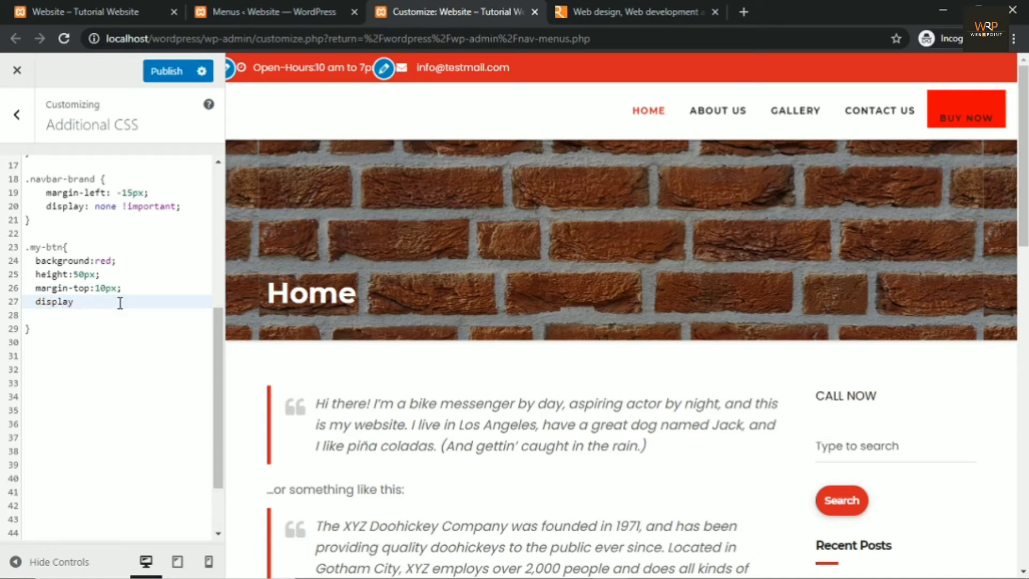
{"action": "type", "text": ":"}
{"action": "key", "text": "ctrl+plus"}
{"action": "key", "text": "ctrl+plus"}
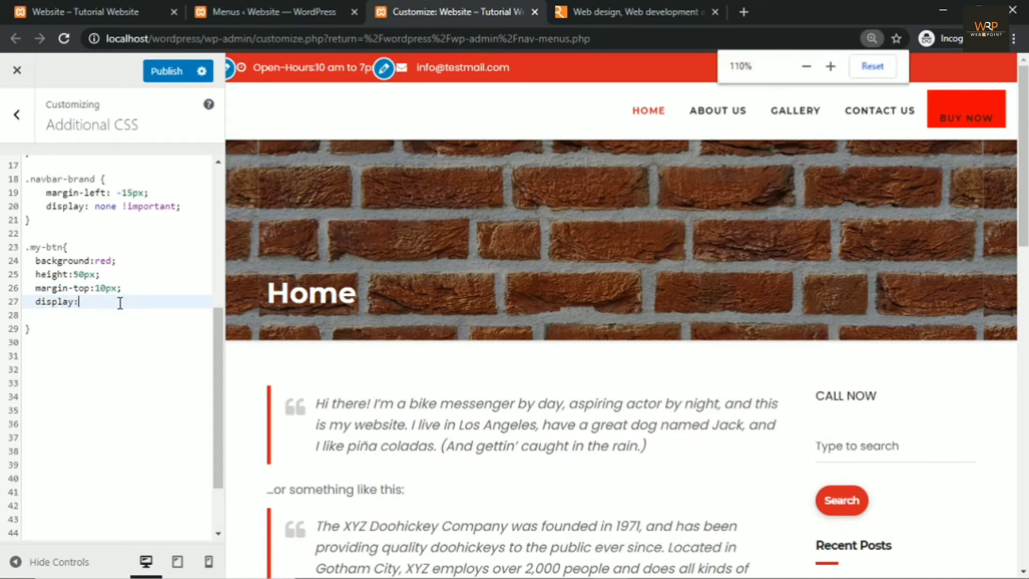
{"action": "type", "text": "flex;"}
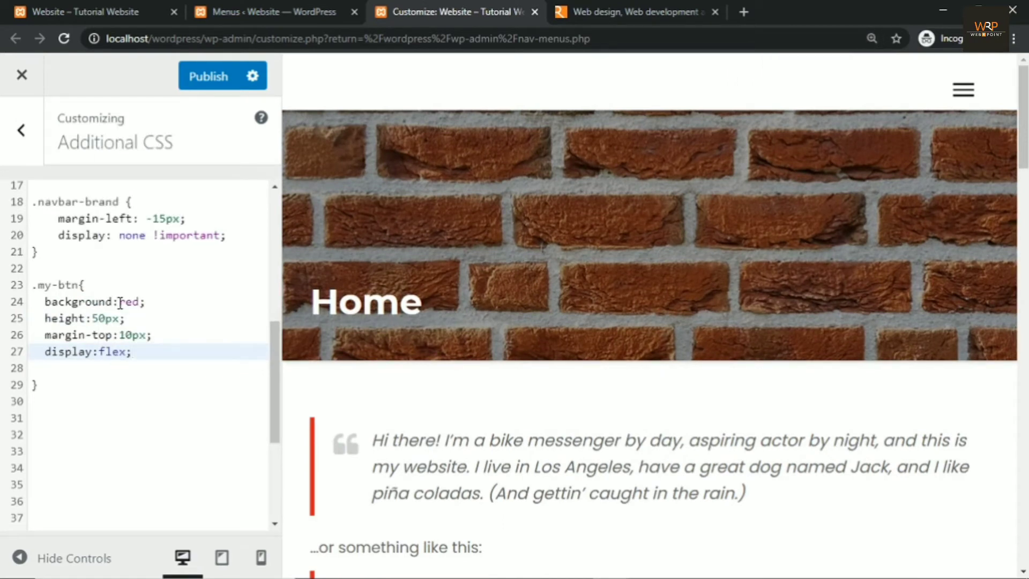
Add justify-content:center; below the display declaration in the .my-btn rule.
{"action": "key", "text": "Return"}
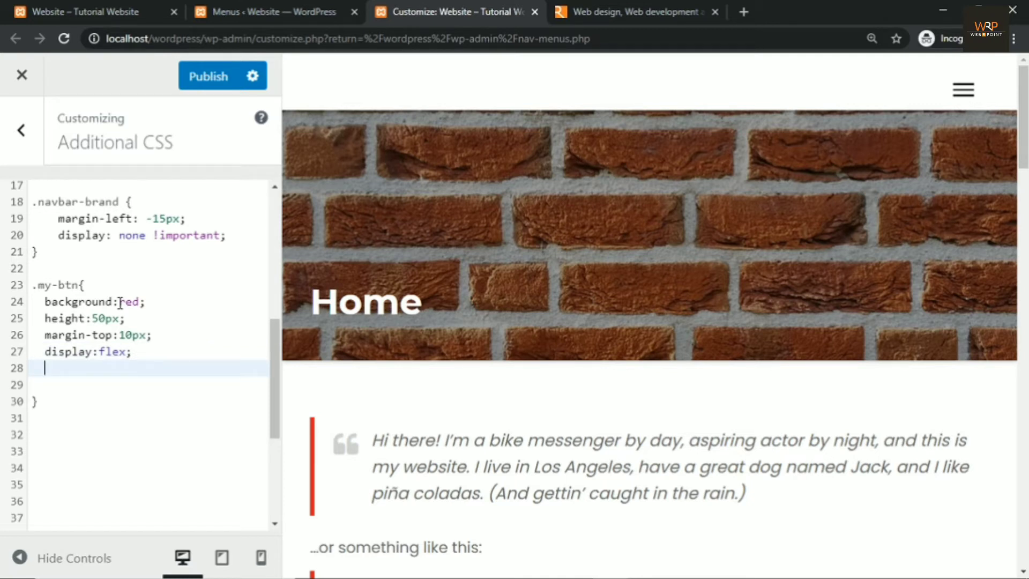
{"action": "type", "text": "justify-content"}
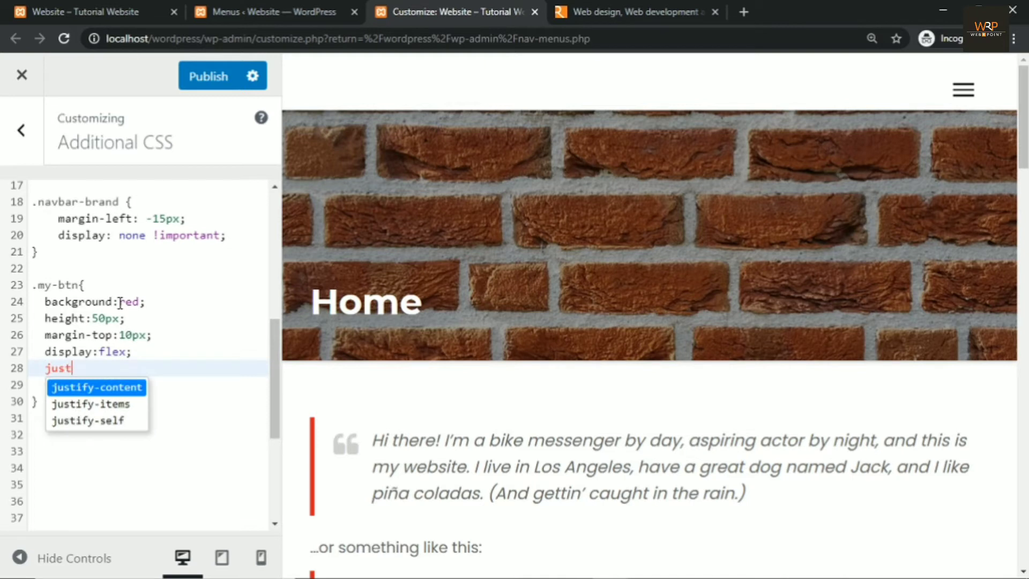
{"action": "key", "text": "Return"}
{"action": "type", "text": ":c"}
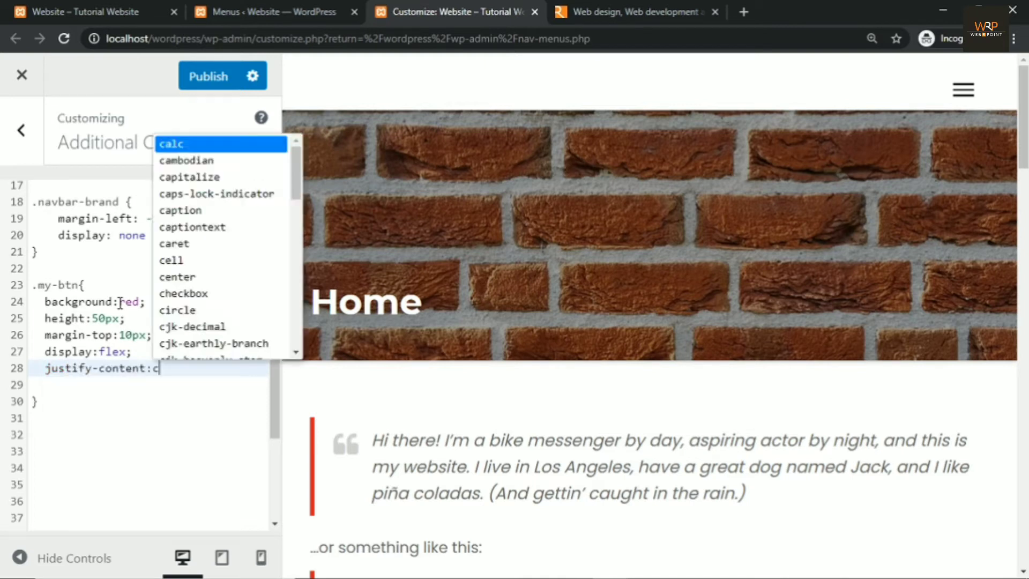
{"action": "type", "text": "enter;"}
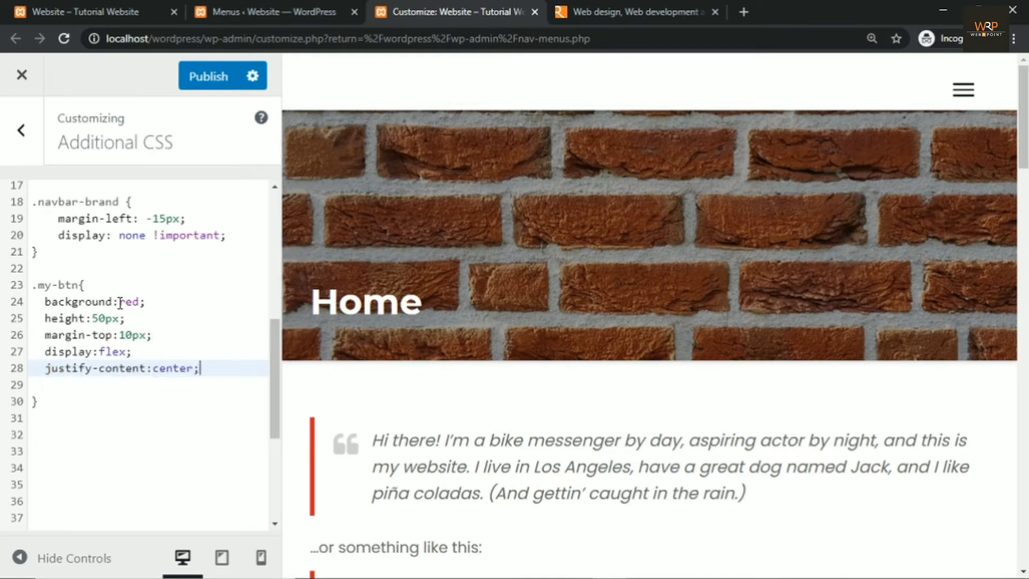
Add align-items:center; below the justify-content declaration in the .my-btn rule and publish the customization.
{"action": "key", "text": "Return"}
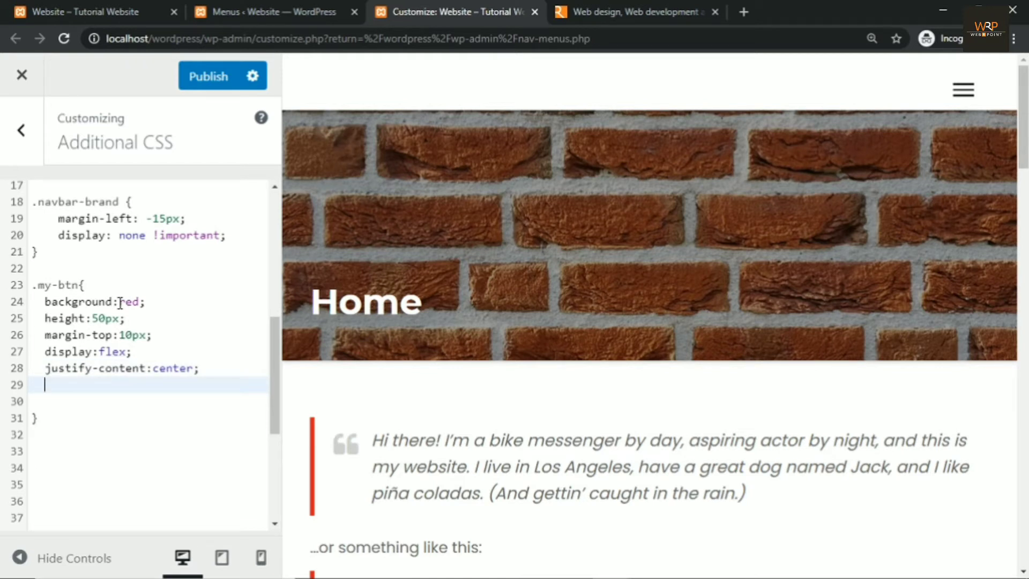
{"action": "type", "text": "alig"}
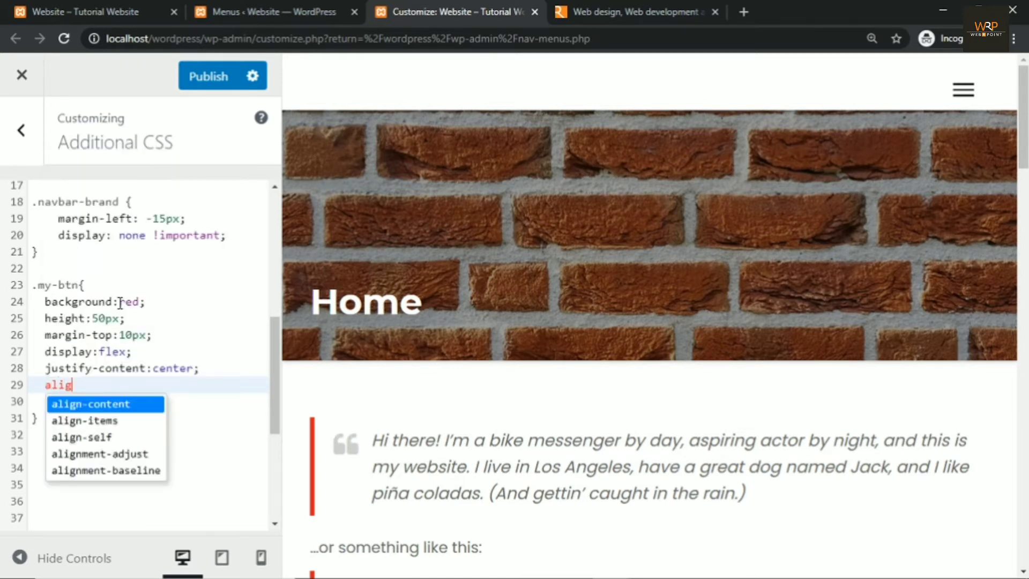
{"action": "key", "text": "Down"}
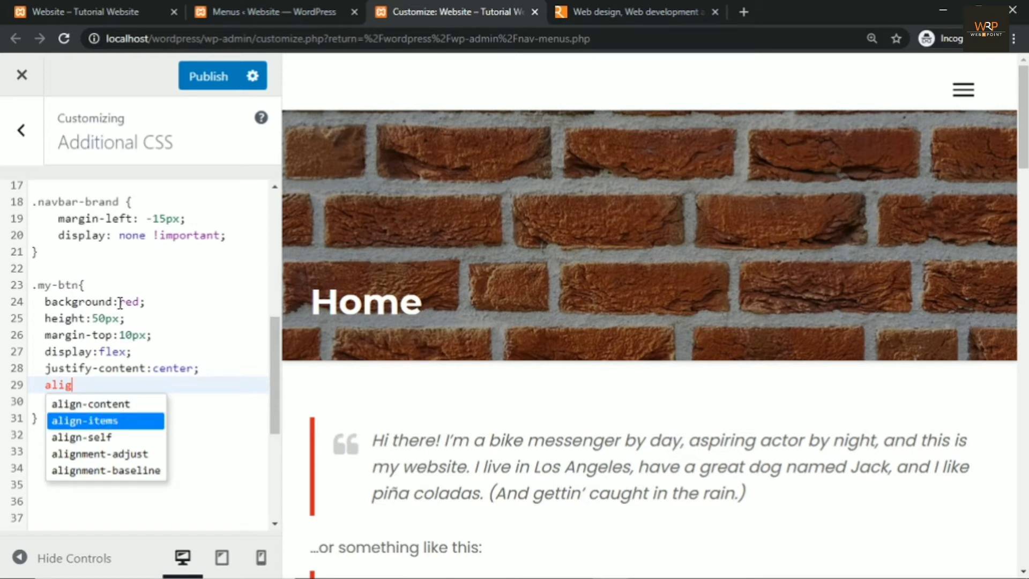
{"action": "key", "text": "Return"}
{"action": "type", "text": ":center"}
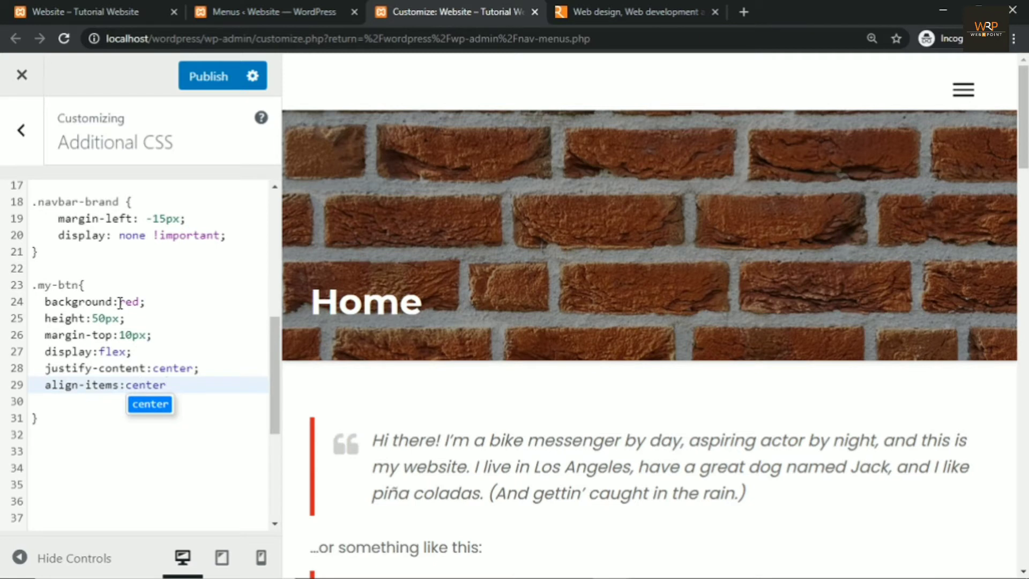
{"action": "type", "text": ";"}
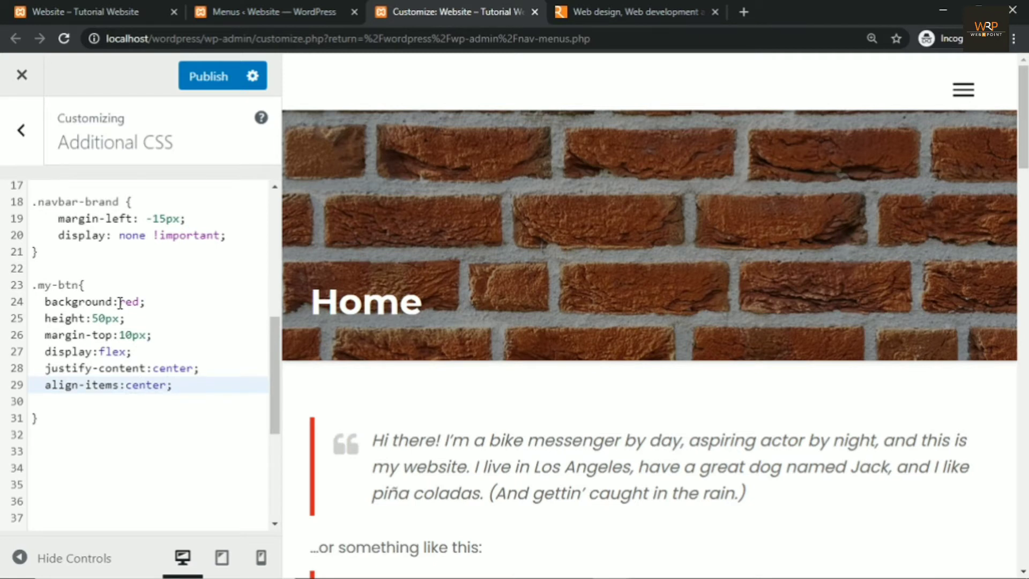
{"action": "left_click", "coordinate": [196, 76]}
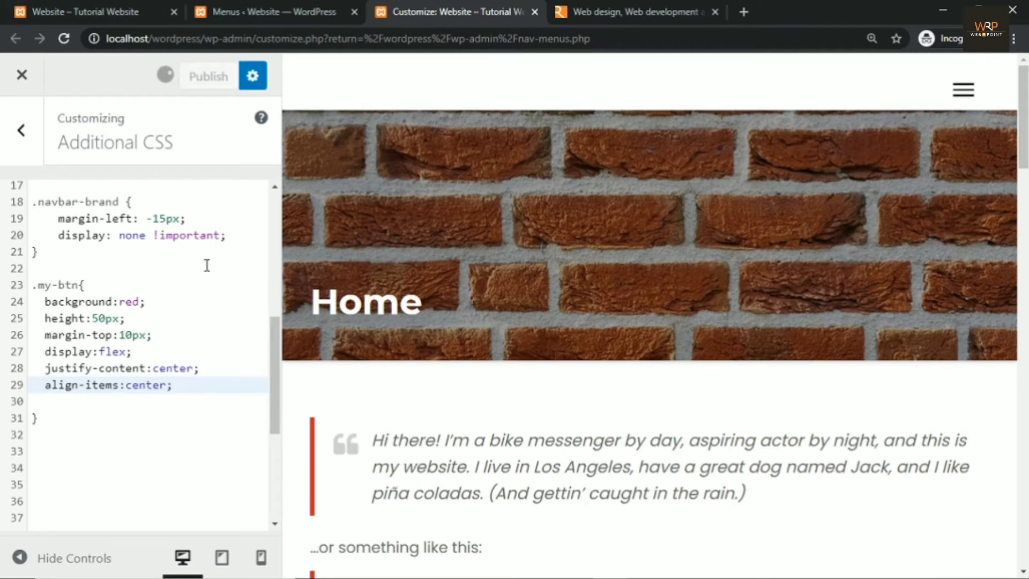
Reload the website's front page to check the Buy Now label's centring, and return to the customizer.
{"action": "left_click", "coordinate": [98, 6]}
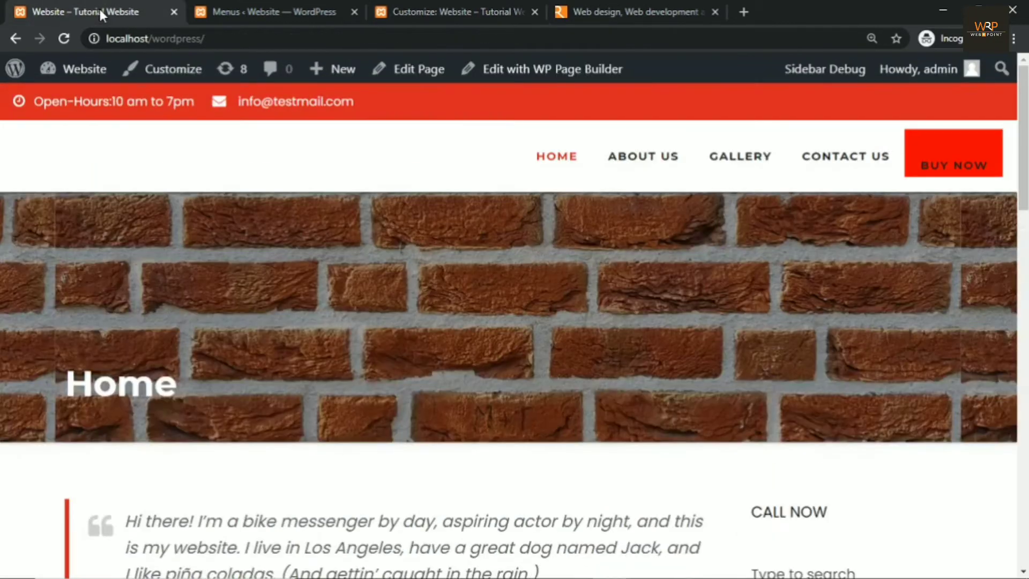
{"action": "left_click", "coordinate": [65, 39]}
{"action": "left_click", "coordinate": [64, 39]}
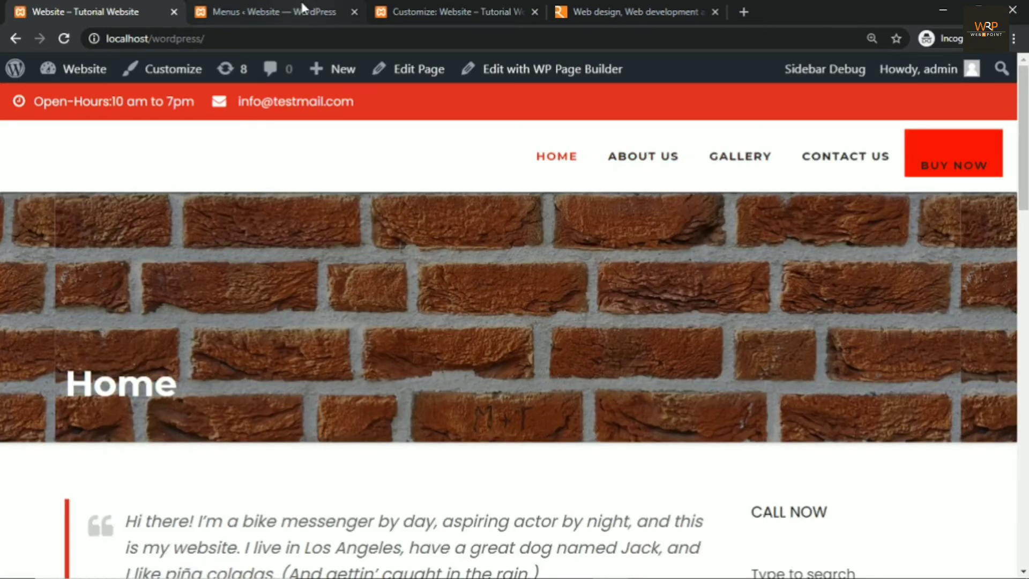
{"action": "left_click", "coordinate": [411, 12]}
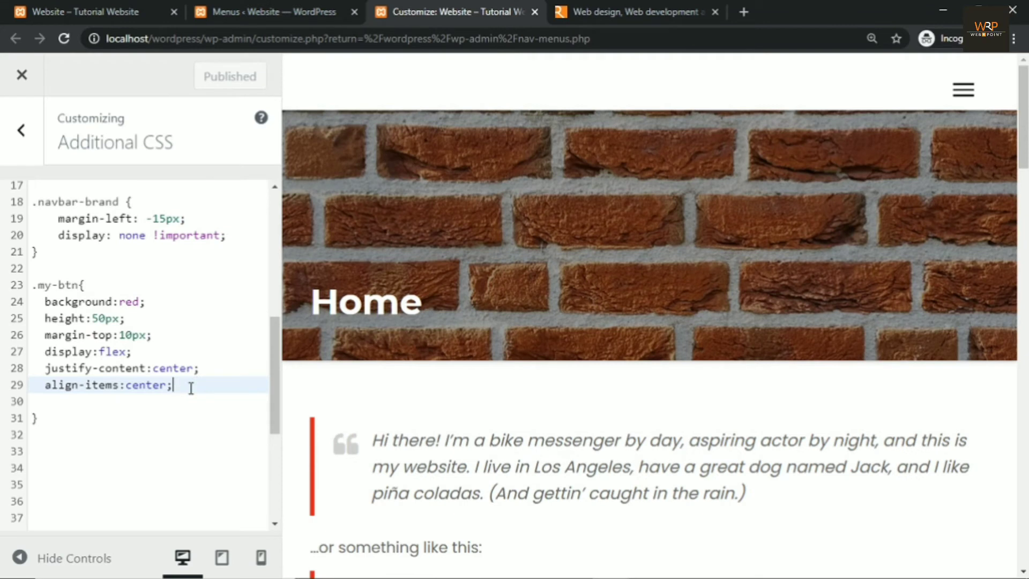
Remove the blank line below the align-items declaration in the .my-btn rule and publish the customization.
{"action": "left_click", "coordinate": [137, 356]}
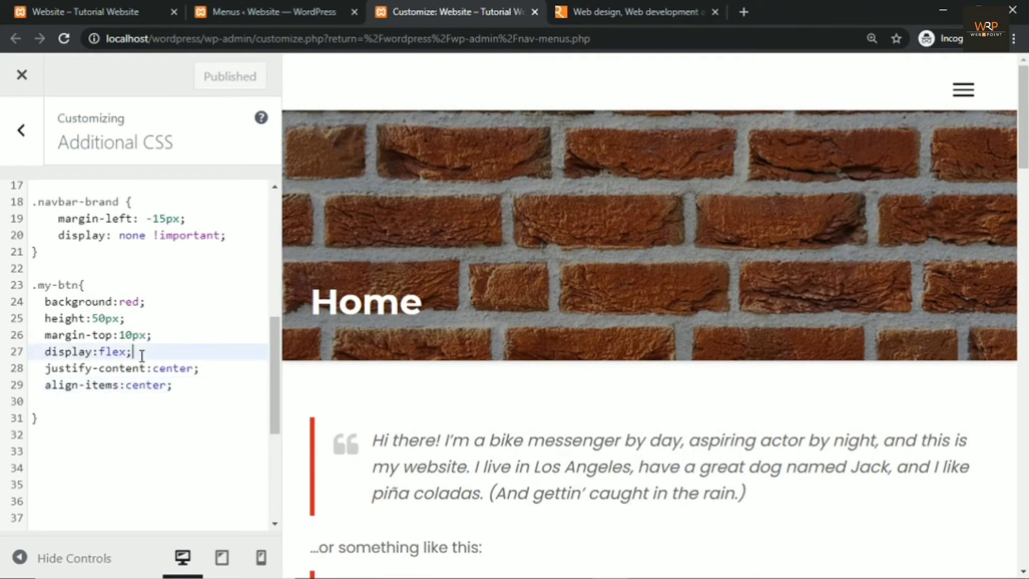
{"action": "left_click", "coordinate": [214, 369]}
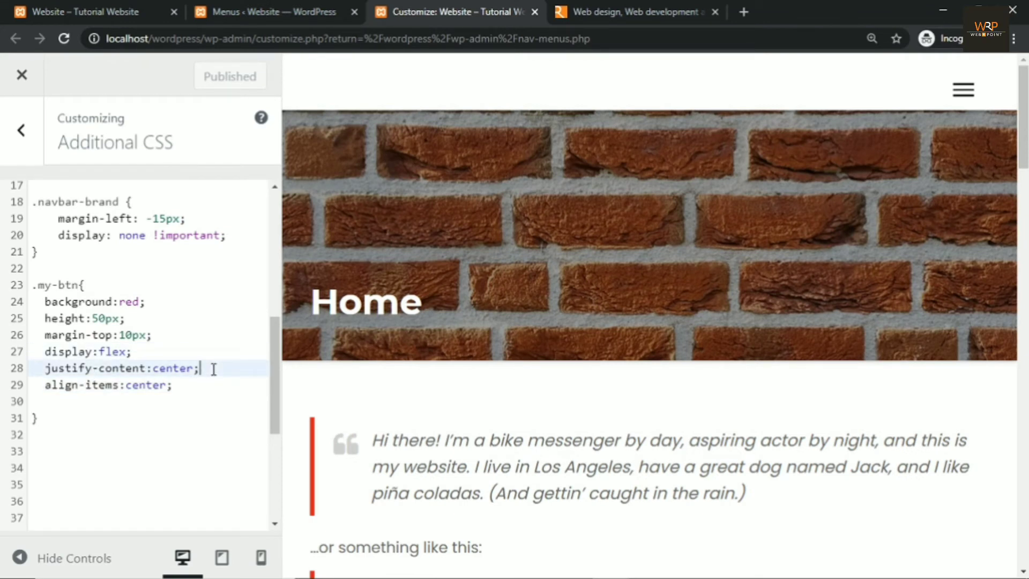
{"action": "left_click", "coordinate": [188, 388]}
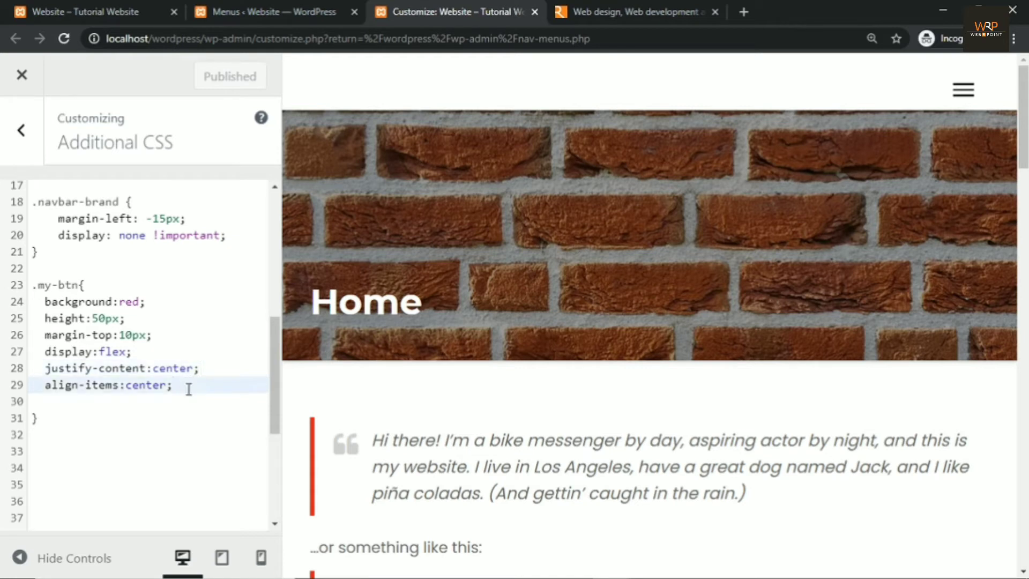
{"action": "key", "text": "Delete"}
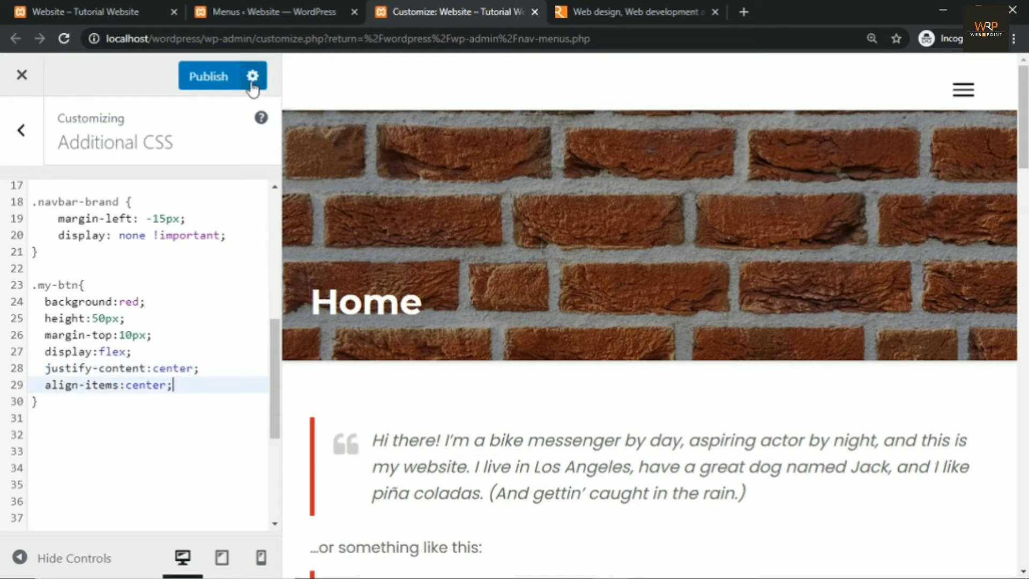
{"action": "left_click", "coordinate": [205, 82]}
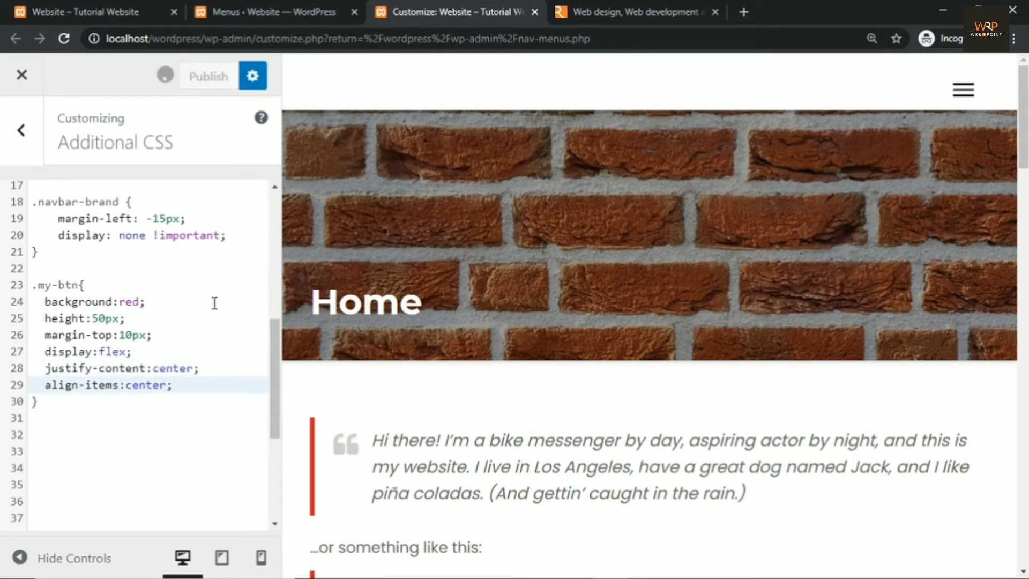
Reset the browser zoom, add border-radius:10px; below the align-items declaration in the .my-btn rule, and publish the customization.
{"action": "left_click", "coordinate": [220, 384]}
{"action": "key", "text": "ctrl+0"}
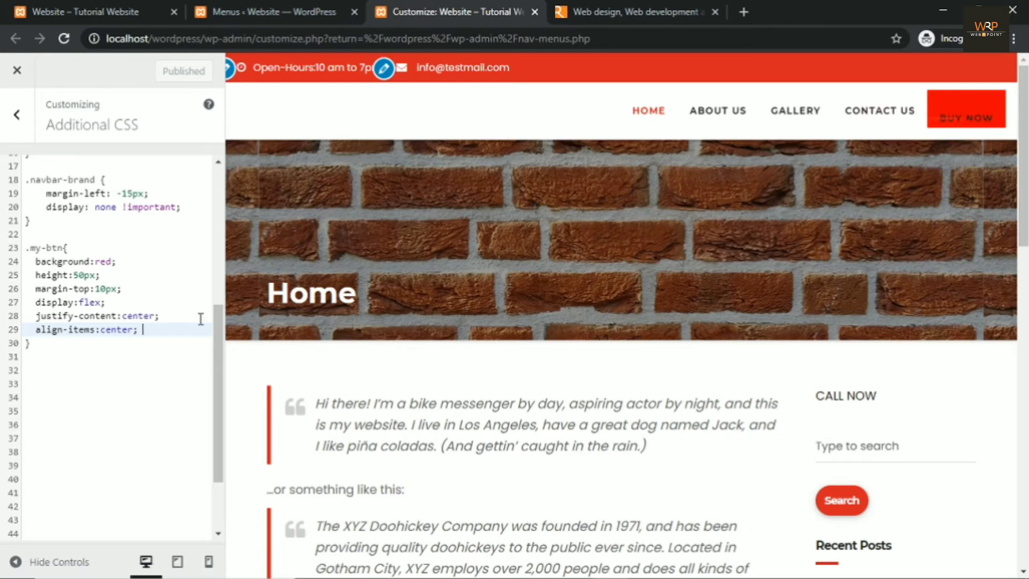
{"action": "key", "text": "Return"}
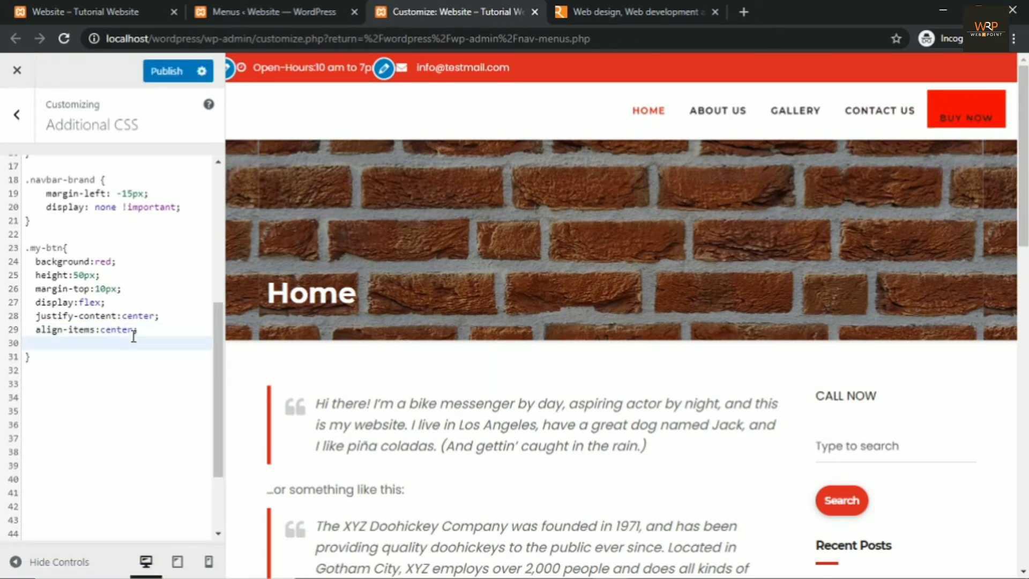
{"action": "type", "text": "border"}
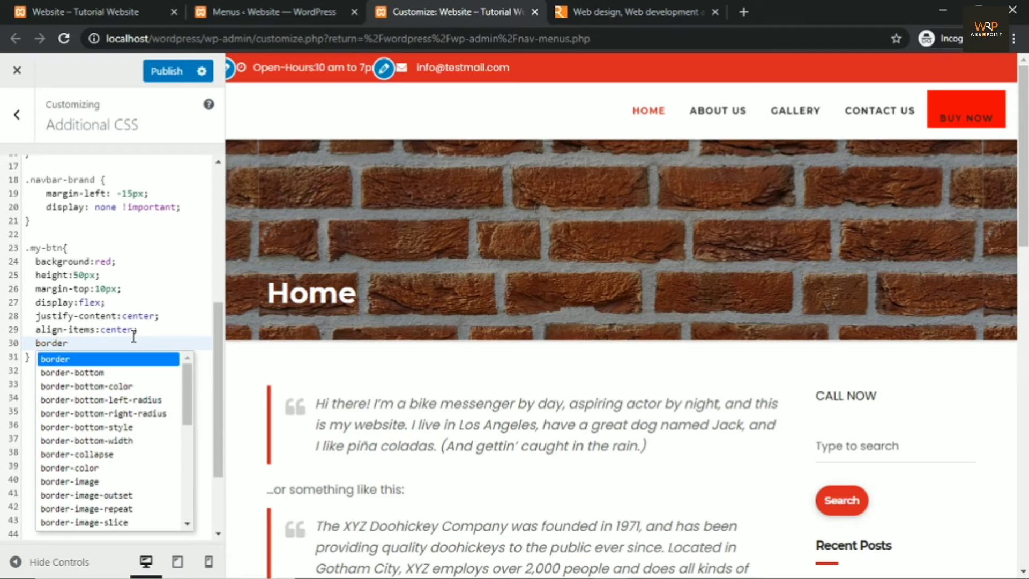
{"action": "type", "text": "-radi"}
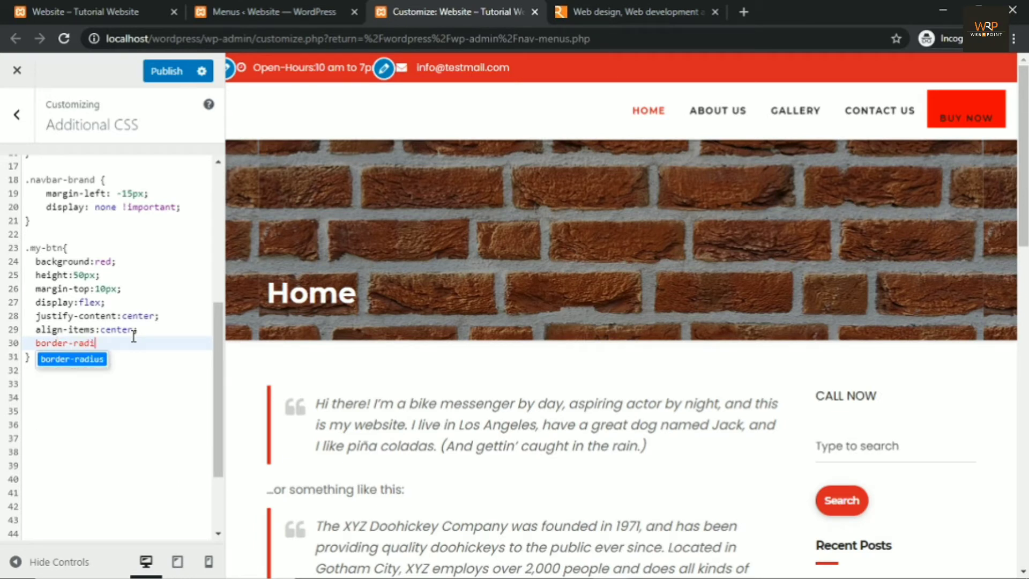
{"action": "type", "text": "us:"}
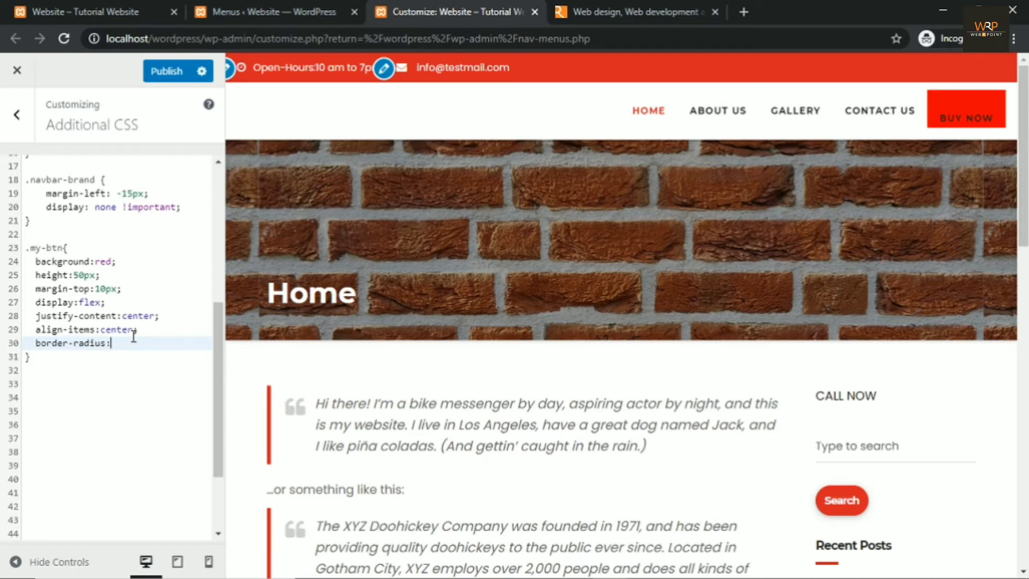
{"action": "type", "text": "10px;"}
{"action": "left_click", "coordinate": [168, 72]}
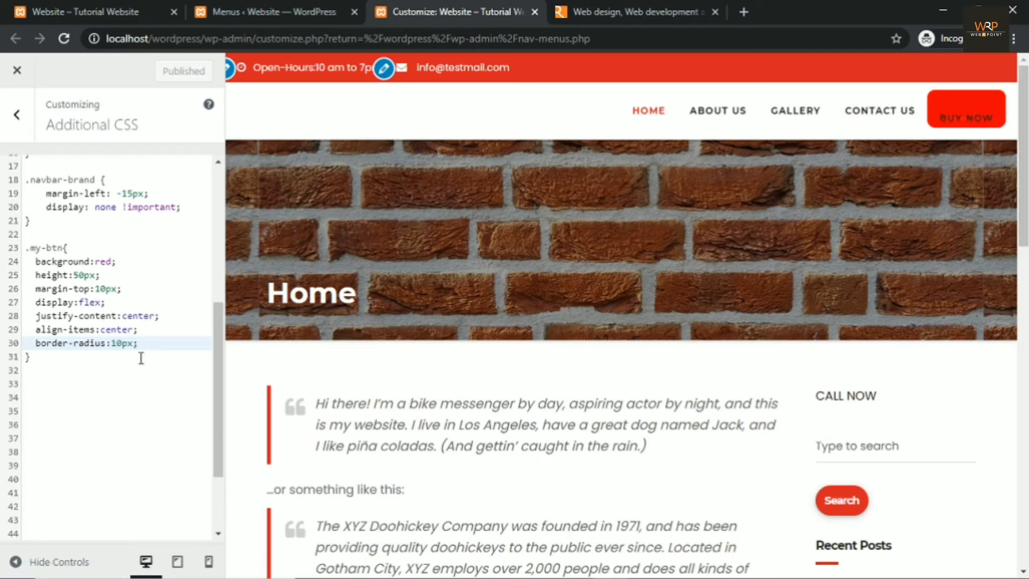
{"action": "key", "text": "Return"}
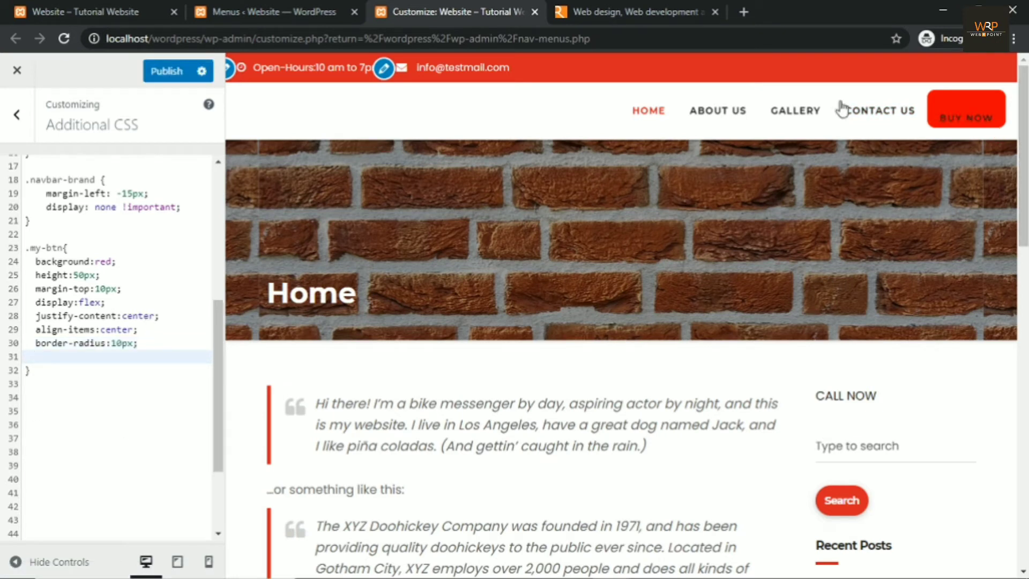
{"action": "left_click", "coordinate": [160, 78]}
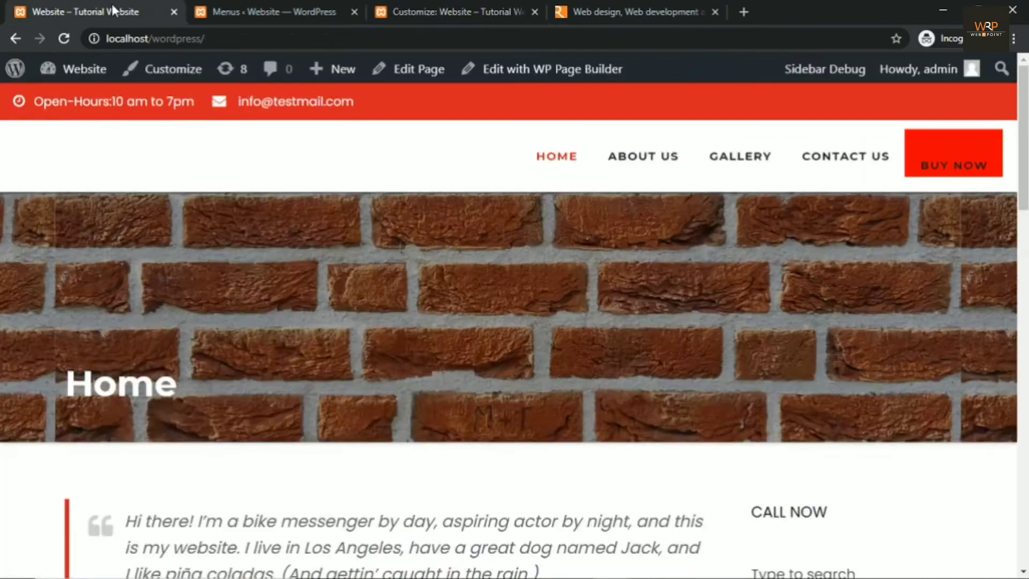
Reload the website's front page to check the button's corners, and review the Buy Now item's URL in the menu editor.
{"action": "left_click", "coordinate": [107, 12]}
{"action": "left_click", "coordinate": [64, 39]}
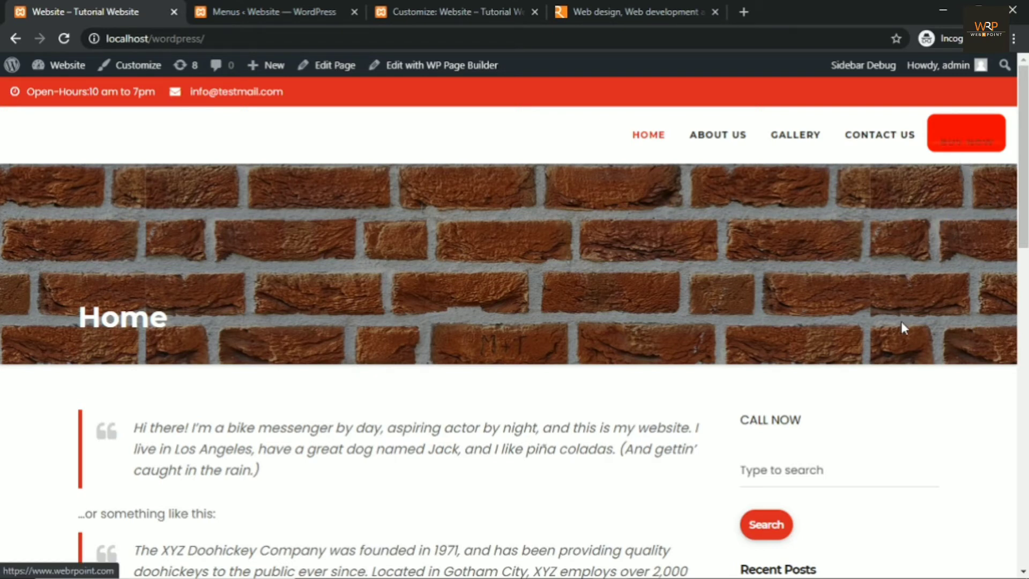
{"action": "left_click", "coordinate": [251, 12]}
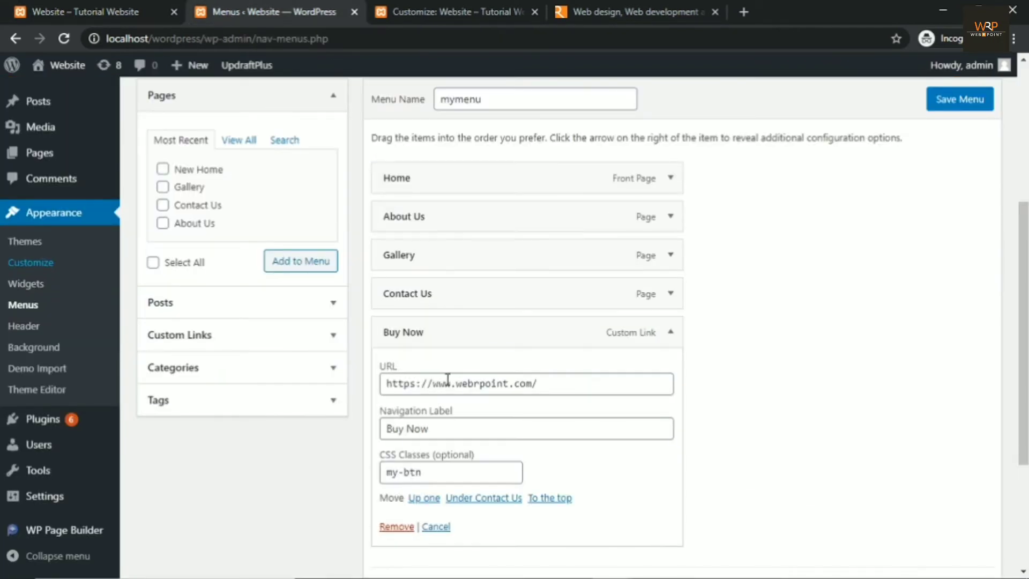
{"action": "left_click_drag", "start_coordinate": [391, 381], "coordinate": [552, 383]}
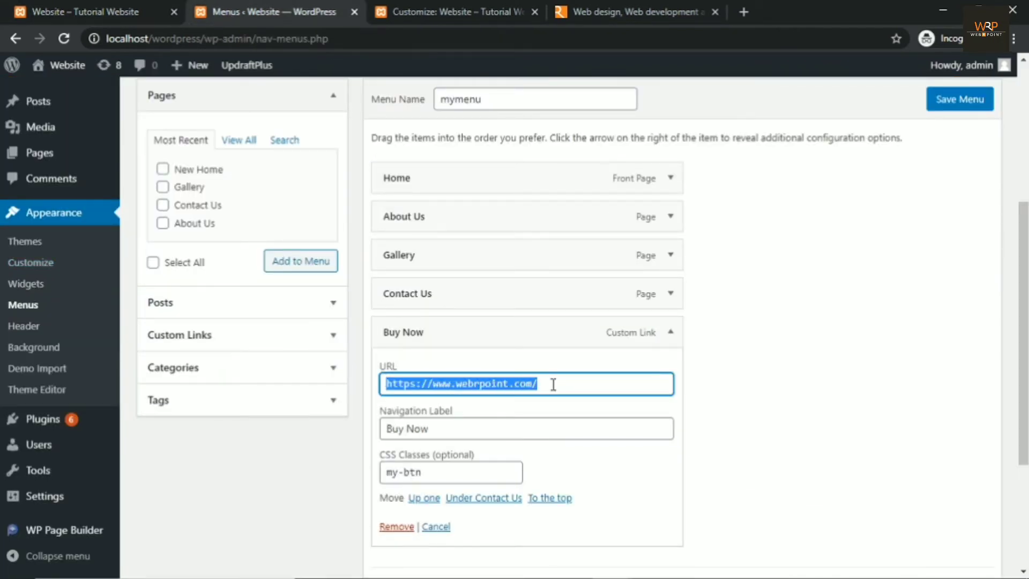
{"action": "left_click", "coordinate": [552, 384]}
Test the Buy Now button on the front page, look over the linked site, and return to the reloaded front page.
{"action": "left_click", "coordinate": [80, 12]}
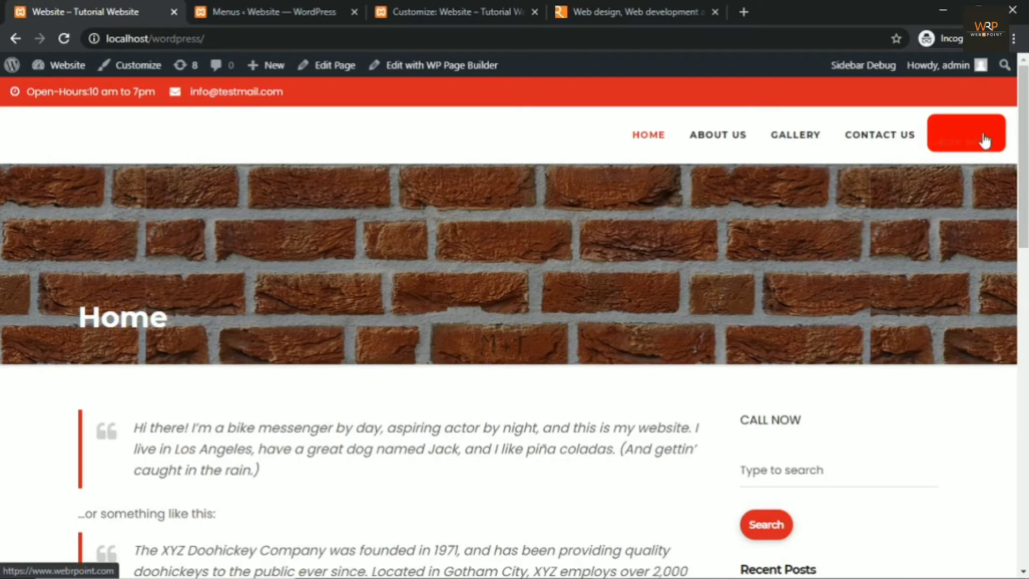
{"action": "left_click", "coordinate": [985, 140]}
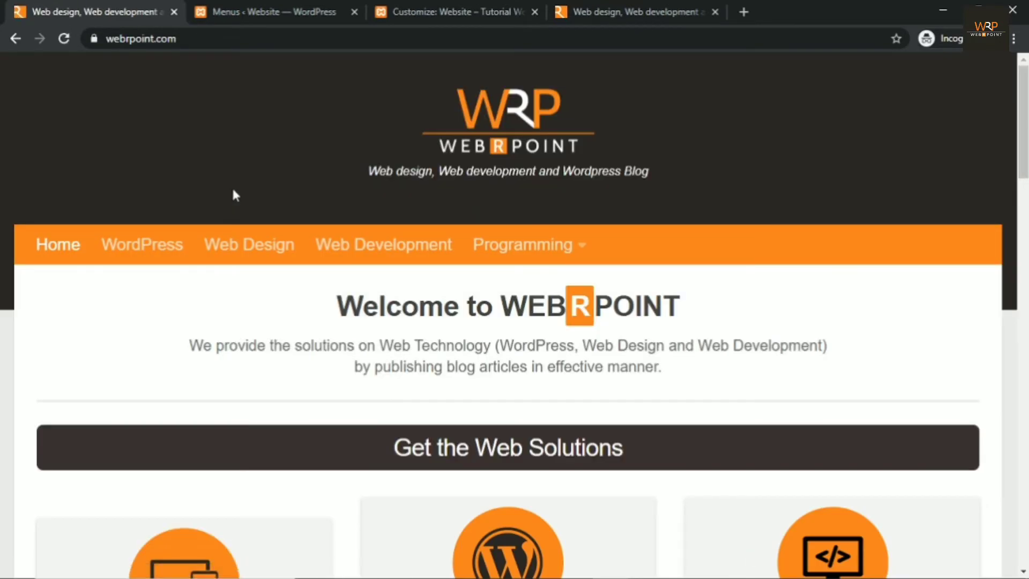
{"action": "scroll", "coordinate": [214, 194], "scroll_direction": "down", "scroll_amount": 4}
{"action": "scroll", "coordinate": [211, 194], "scroll_direction": "up", "scroll_amount": 4}
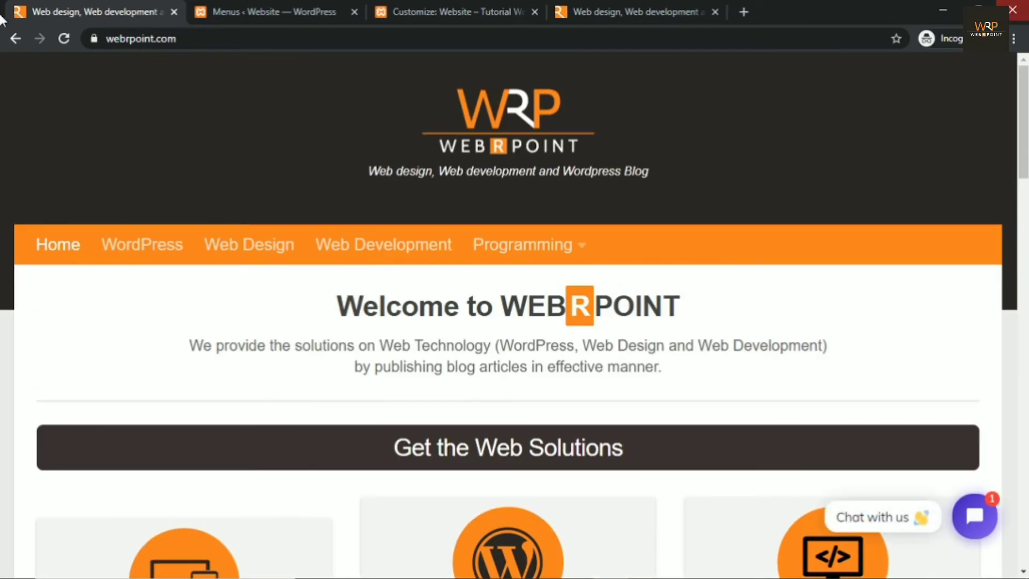
{"action": "left_click", "coordinate": [12, 40]}
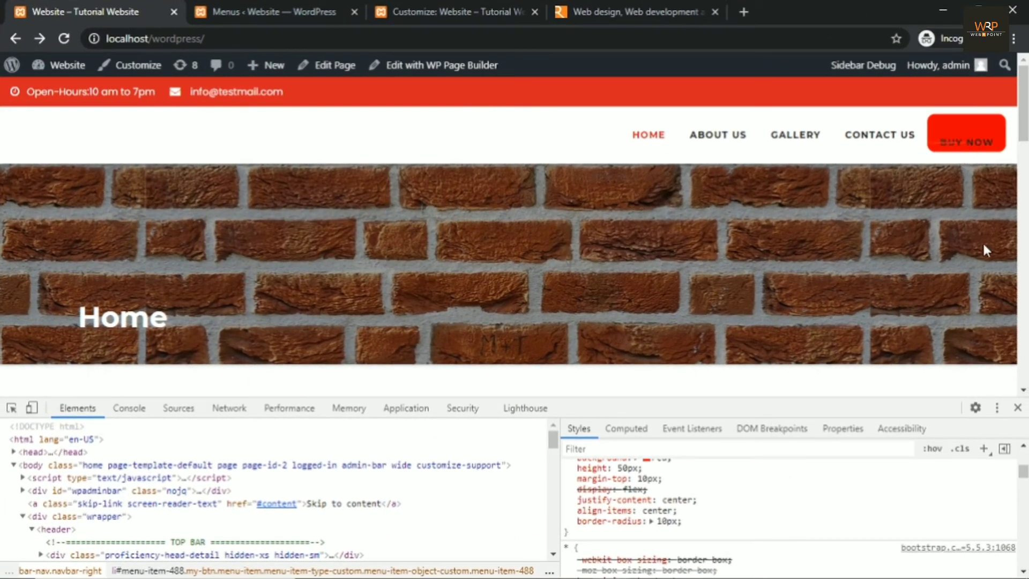
{"action": "left_click", "coordinate": [62, 38]}
Review the .my-btn rule in the customizer's additional CSS, especially its background, display, justify-content and align-items declarations.
{"action": "left_click", "coordinate": [430, 12]}
{"action": "left_click", "coordinate": [122, 288]}
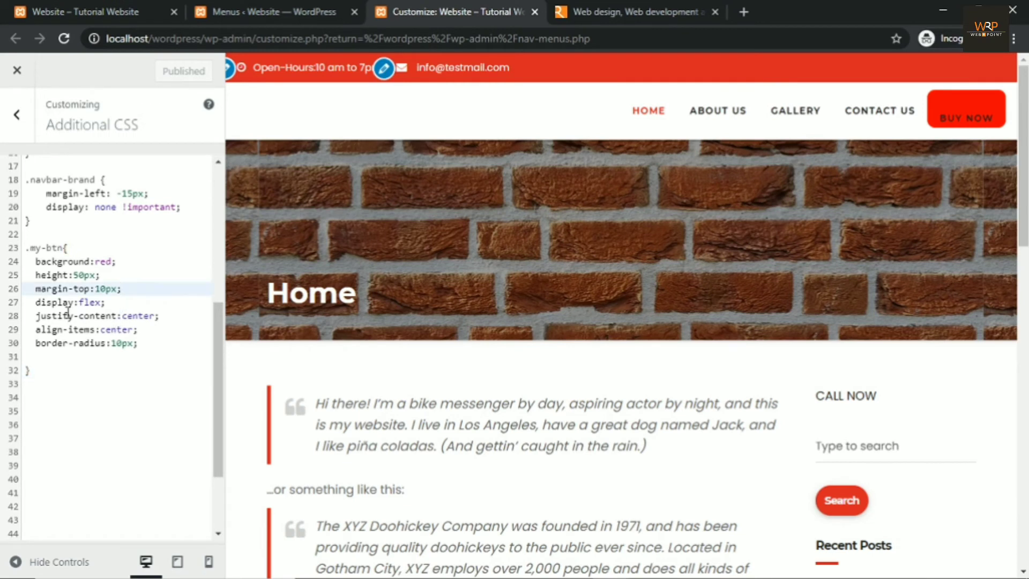
{"action": "left_click_drag", "start_coordinate": [33, 261], "coordinate": [113, 260]}
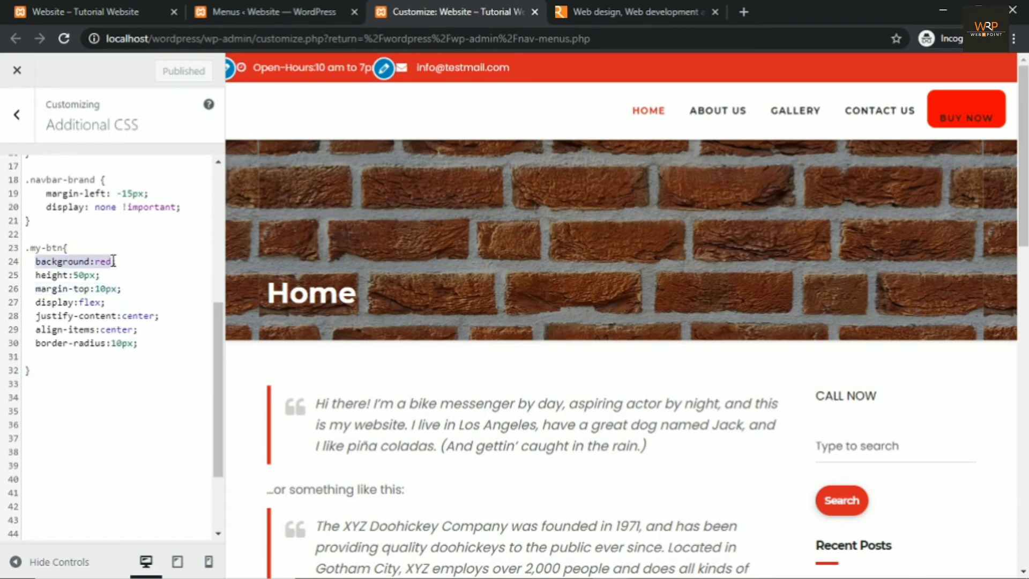
{"action": "left_click", "coordinate": [114, 312]}
{"action": "mouse_move", "coordinate": [37, 298]}
{"action": "left_mouse_down"}
{"action": "mouse_move", "coordinate": [137, 305]}
{"action": "mouse_move", "coordinate": [155, 326]}
{"action": "mouse_move", "coordinate": [34, 305]}
{"action": "left_mouse_up"}
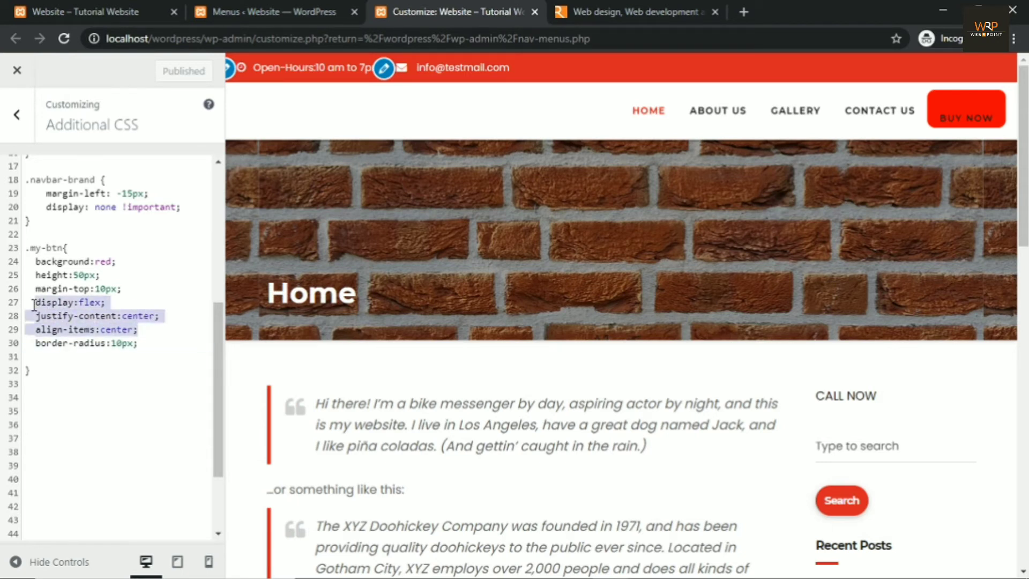
{"action": "left_click", "coordinate": [142, 368]}
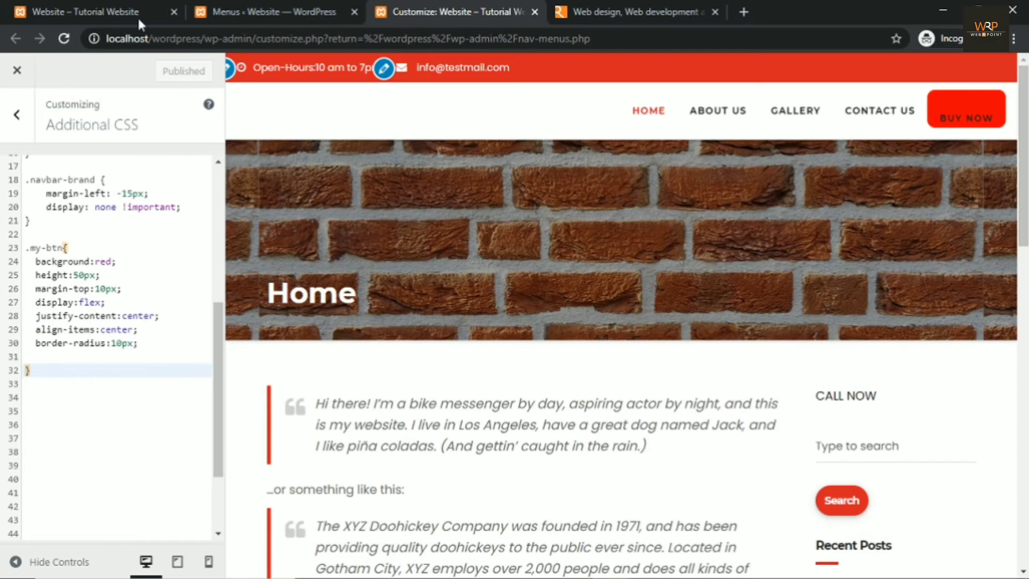
Reload the website's front page and inspect the brick header banner's element in the developer tools.
{"action": "left_click", "coordinate": [122, 20]}
{"action": "left_click", "coordinate": [64, 39]}
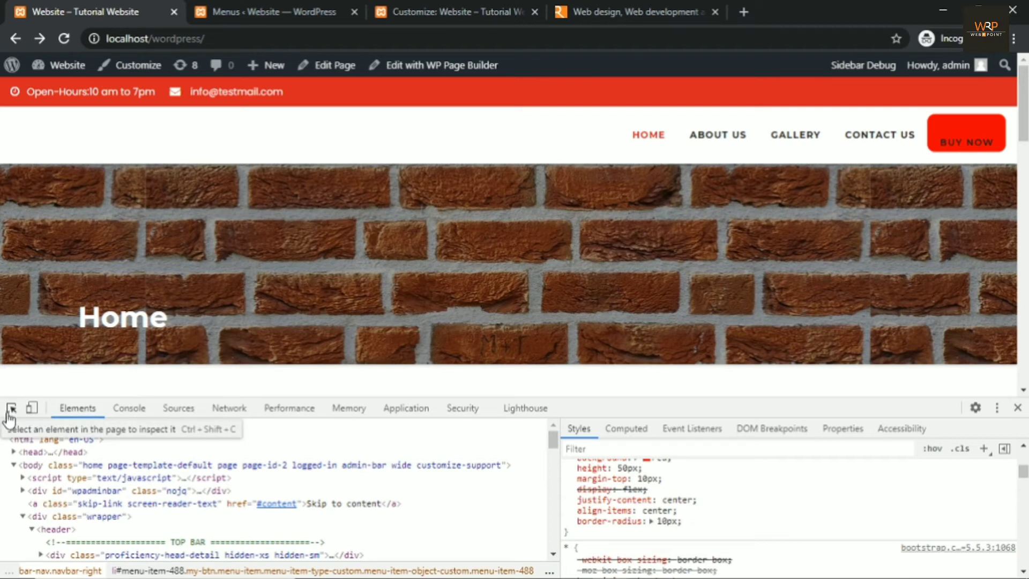
{"action": "left_click", "coordinate": [10, 413]}
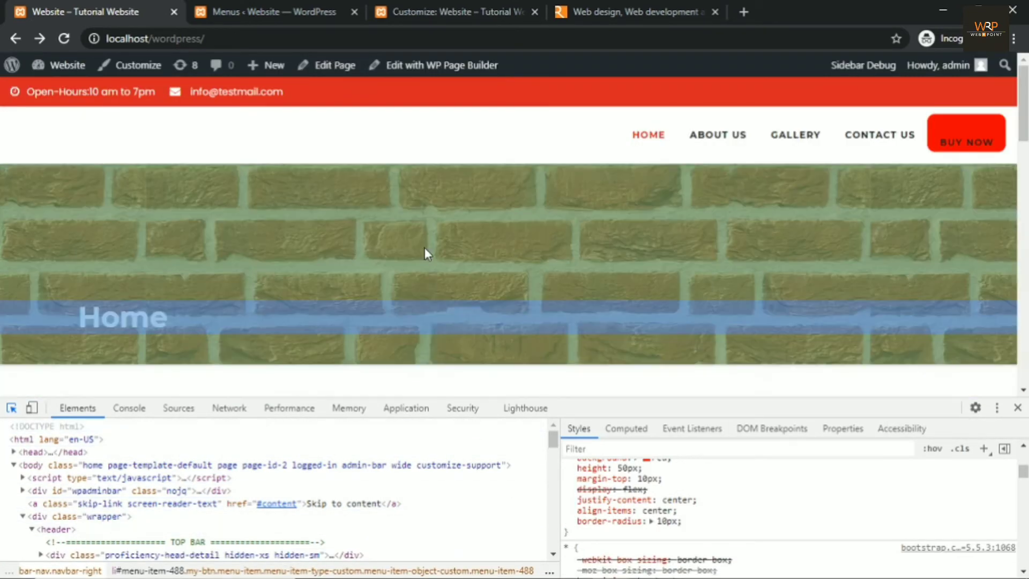
{"action": "left_click", "coordinate": [424, 247]}
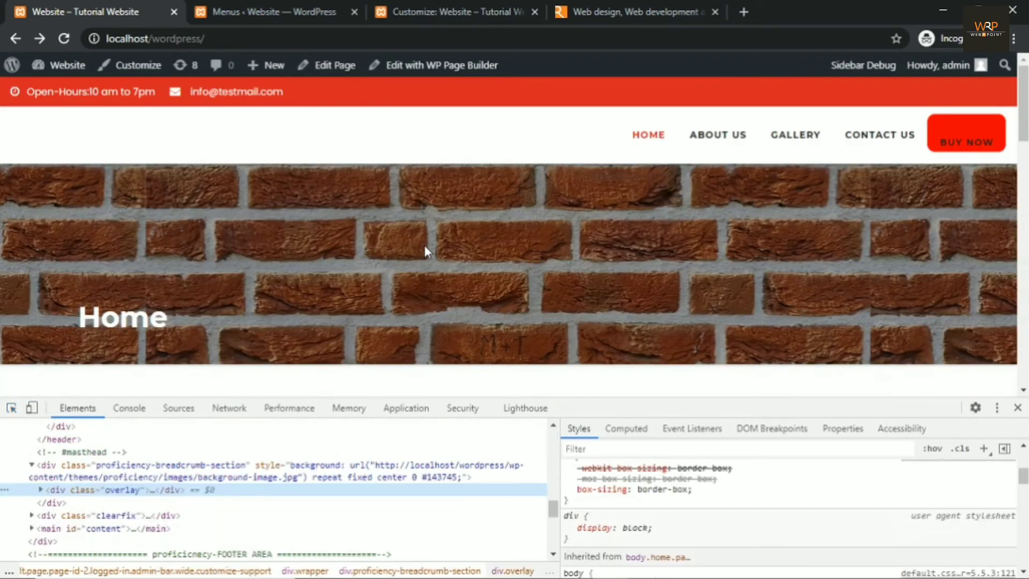
{"action": "right_click", "coordinate": [424, 246]}
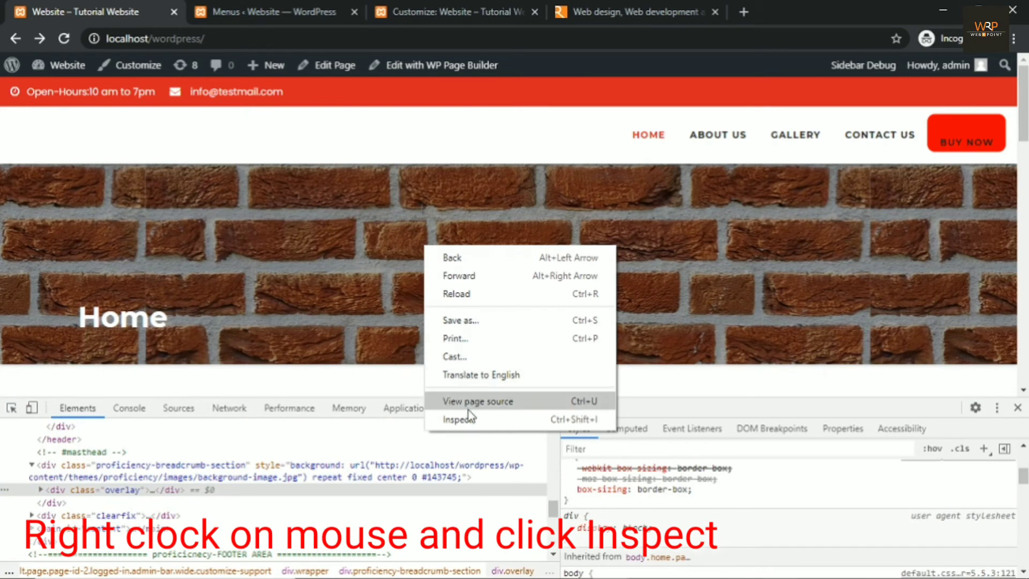
{"action": "left_click", "coordinate": [321, 379]}
Inspect the Buy Now button, select its parent li element, and examine the style rules that apply to it.
{"action": "left_click", "coordinate": [10, 407]}
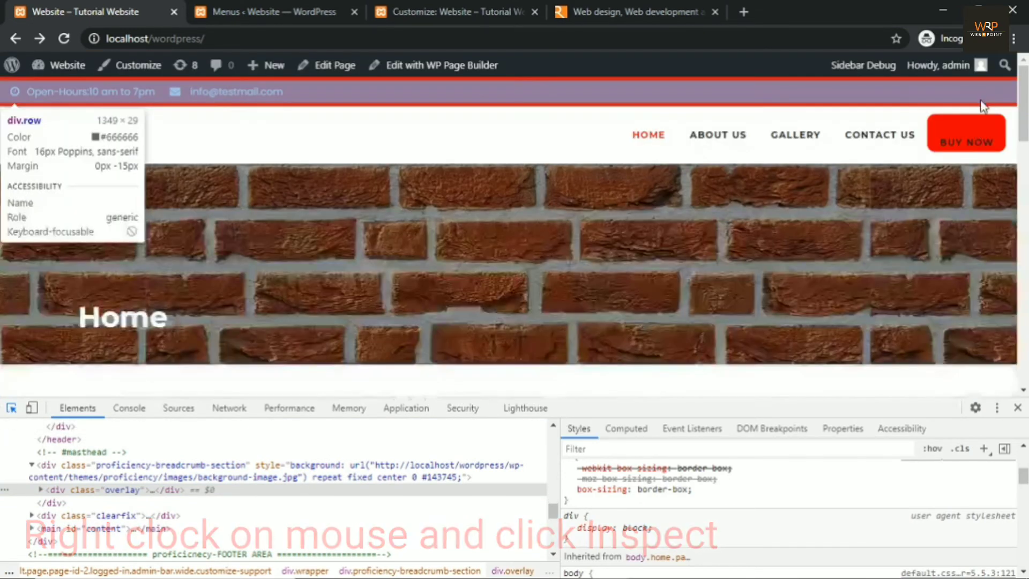
{"action": "left_click", "coordinate": [972, 126]}
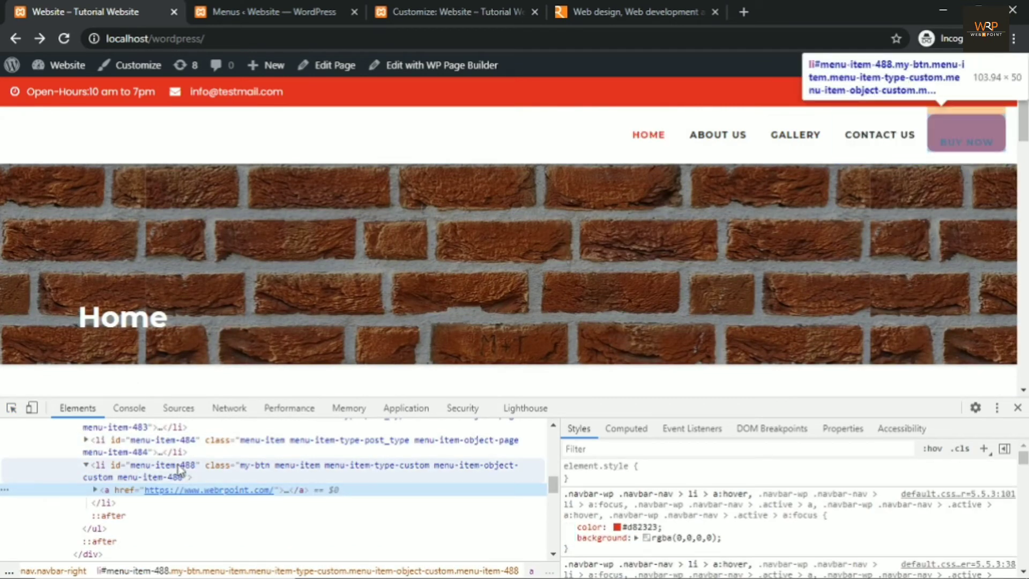
{"action": "left_click", "coordinate": [375, 470]}
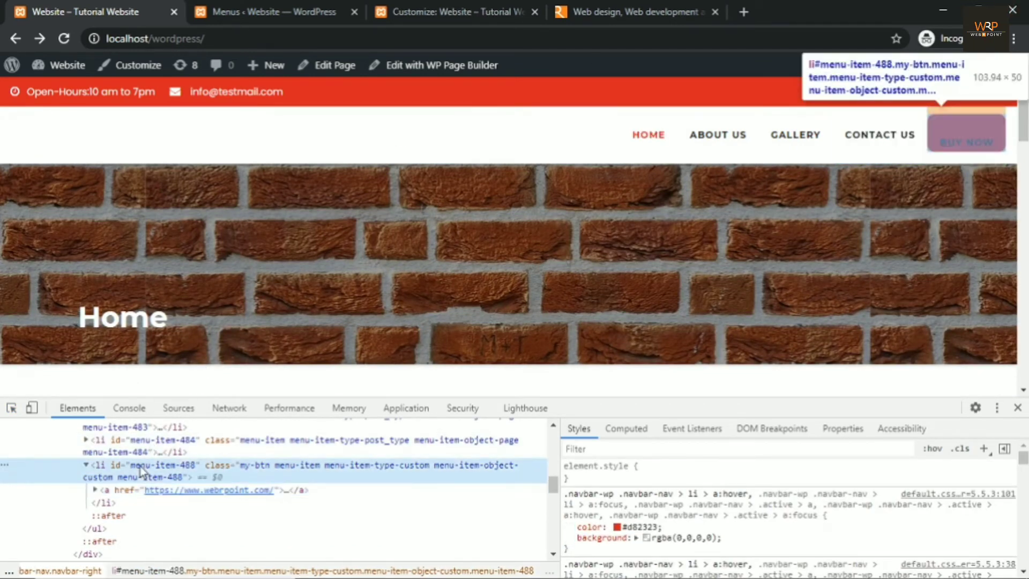
{"action": "scroll", "coordinate": [677, 474], "scroll_direction": "down", "scroll_amount": 3}
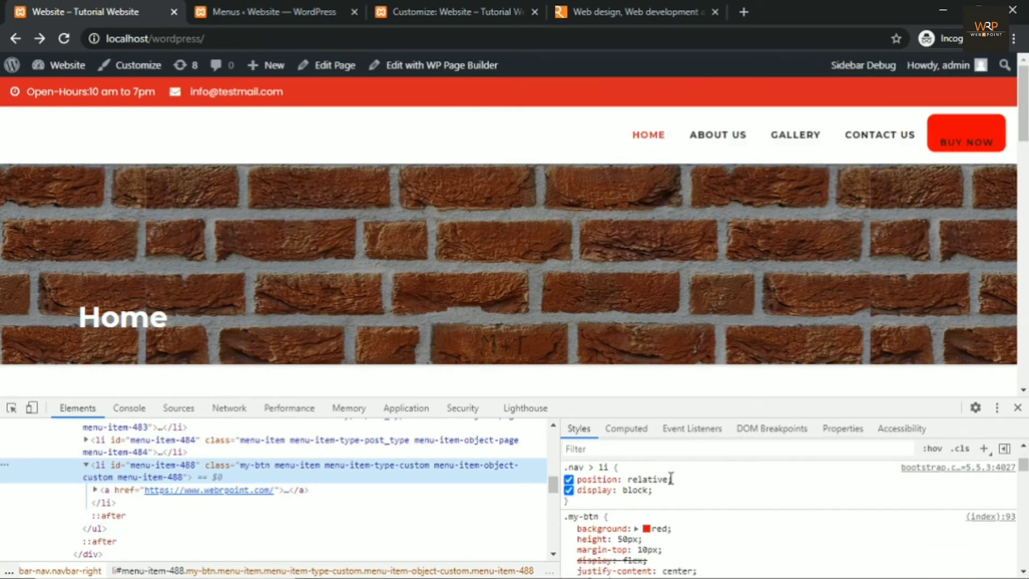
Try display: flex !important in the .my-btn rule in the developer tools, and close the tools.
{"action": "scroll", "coordinate": [670, 478], "scroll_direction": "down", "scroll_amount": 3}
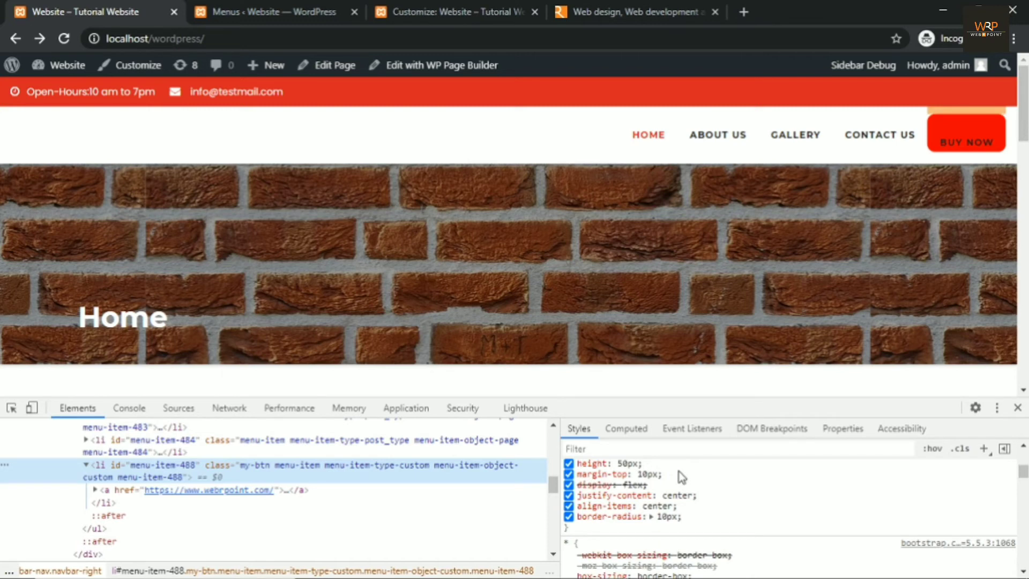
{"action": "key", "text": "ctrl+equal"}
{"action": "key", "text": "ctrl+equal"}
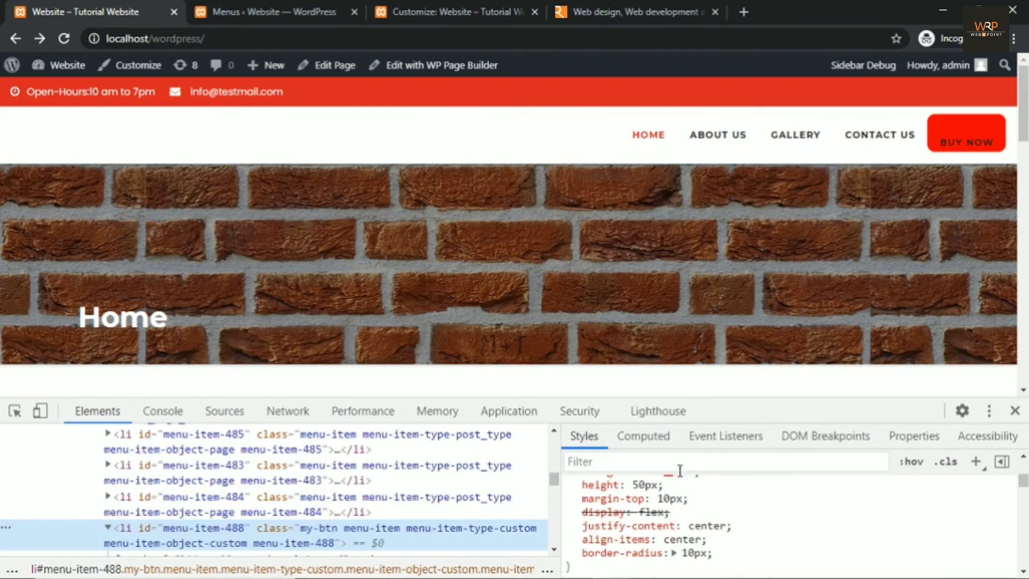
{"action": "key", "text": "ctrl+equal"}
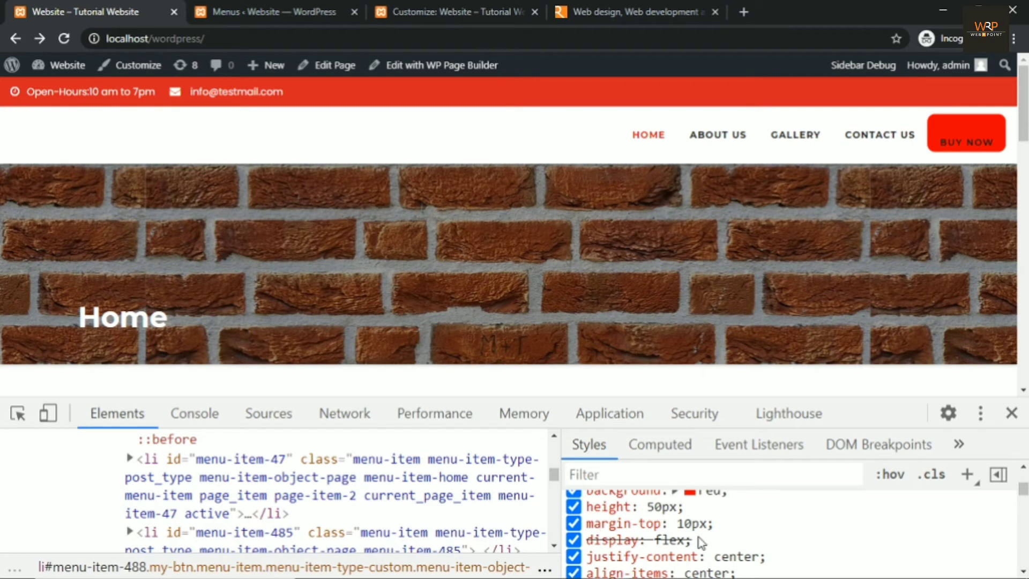
{"action": "left_click", "coordinate": [664, 540]}
{"action": "key", "text": "Right"}
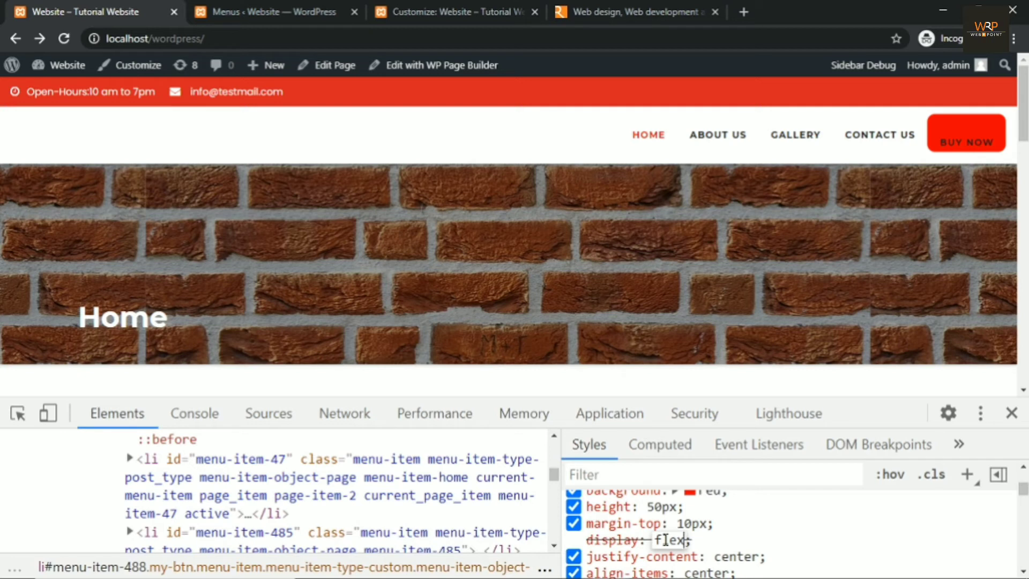
{"action": "type", "text": "!important"}
{"action": "key", "text": "Return"}
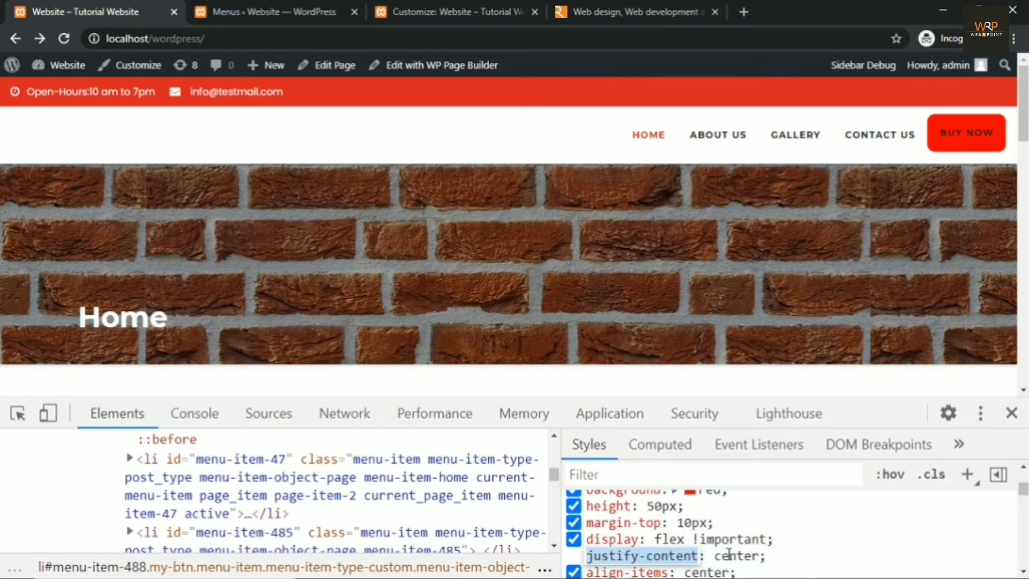
{"action": "left_click", "coordinate": [802, 570]}
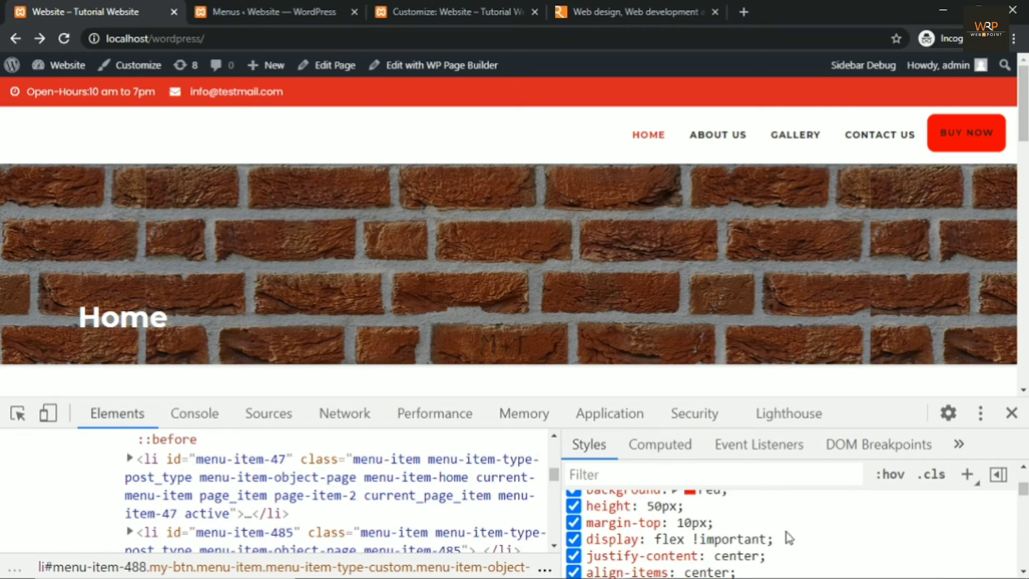
{"action": "key", "text": "ctrl+0"}
{"action": "left_click", "coordinate": [1018, 409]}
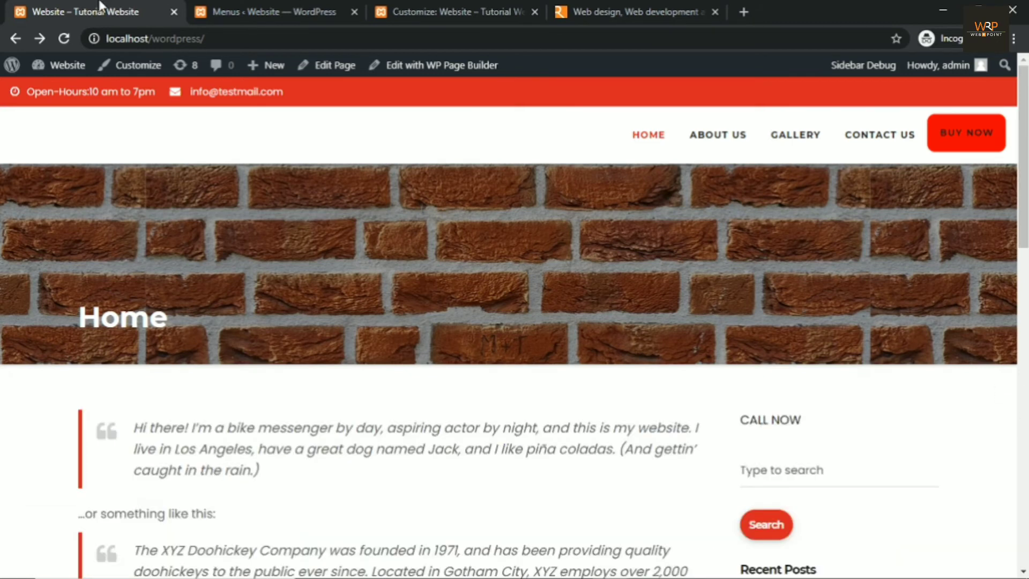
Set the .my-btn rule's display to flex !important in the customizer's additional CSS, publish it, and reload the front page.
{"action": "left_click", "coordinate": [434, 14]}
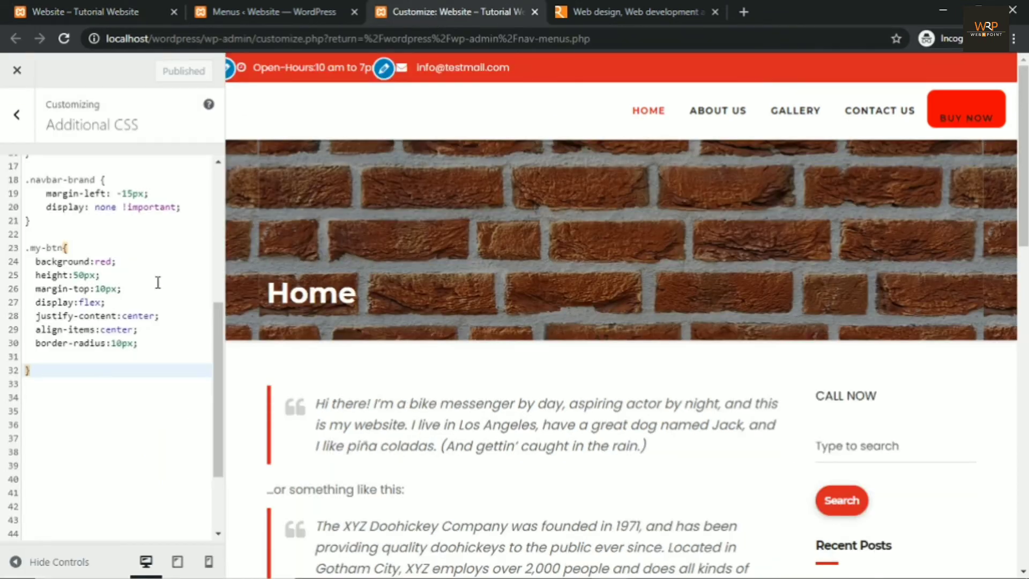
{"action": "left_click", "coordinate": [113, 302]}
{"action": "key", "text": "BackSpace"}
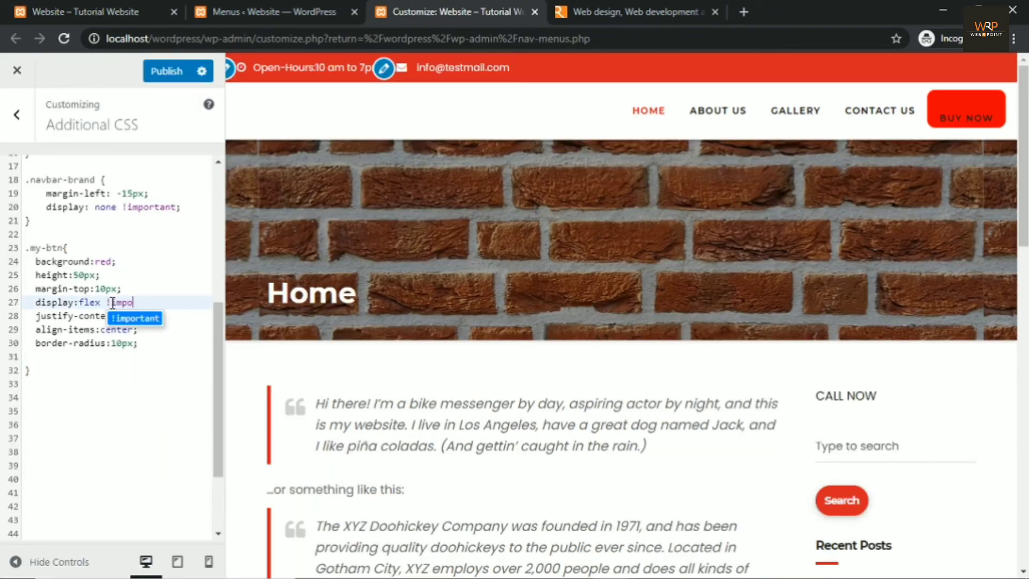
{"action": "type", "text": "!import"}
{"action": "key", "text": "Return"}
{"action": "type", "text": ";"}
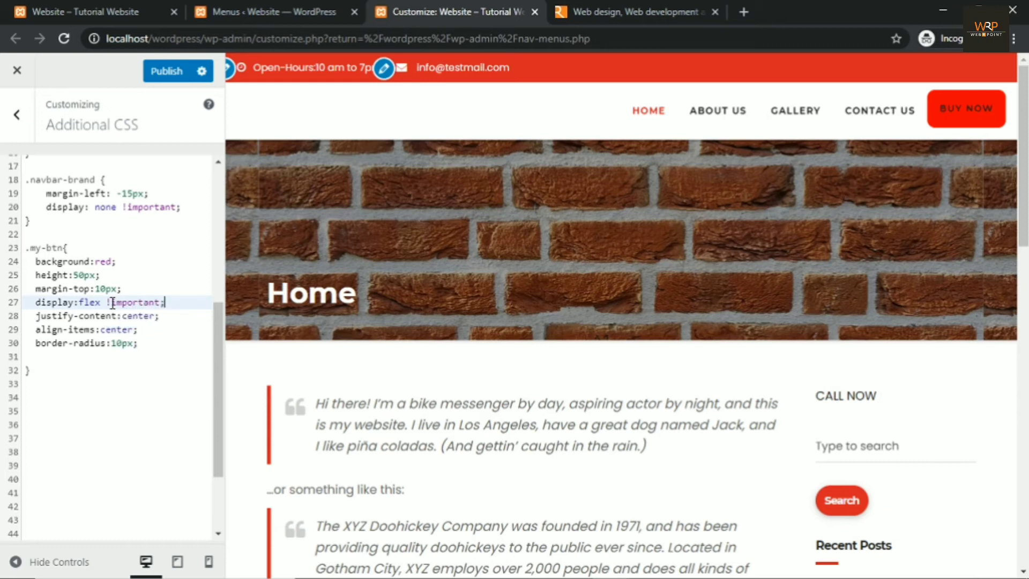
{"action": "left_click", "coordinate": [166, 71]}
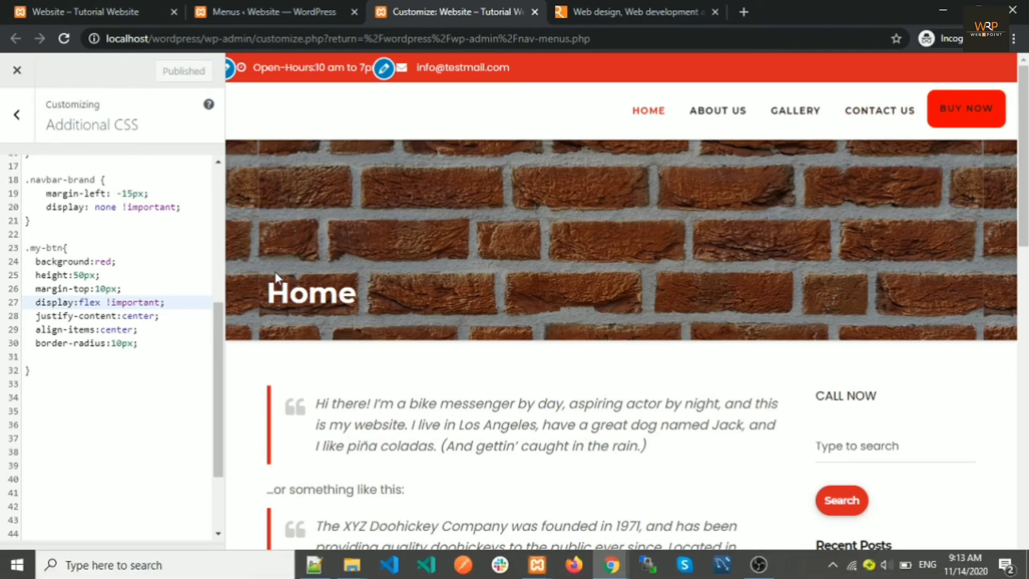
{"action": "left_click", "coordinate": [73, 11]}
{"action": "left_click", "coordinate": [64, 39]}
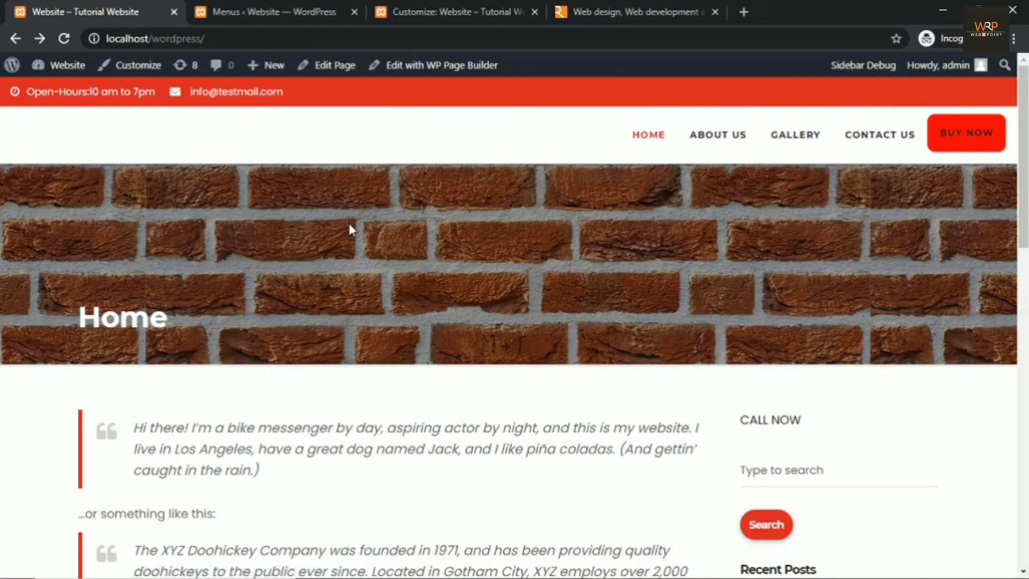
Add a .my-btn a rule with color:#fff below the .my-btn rule in the additional CSS and publish it.
{"action": "left_click", "coordinate": [454, 16]}
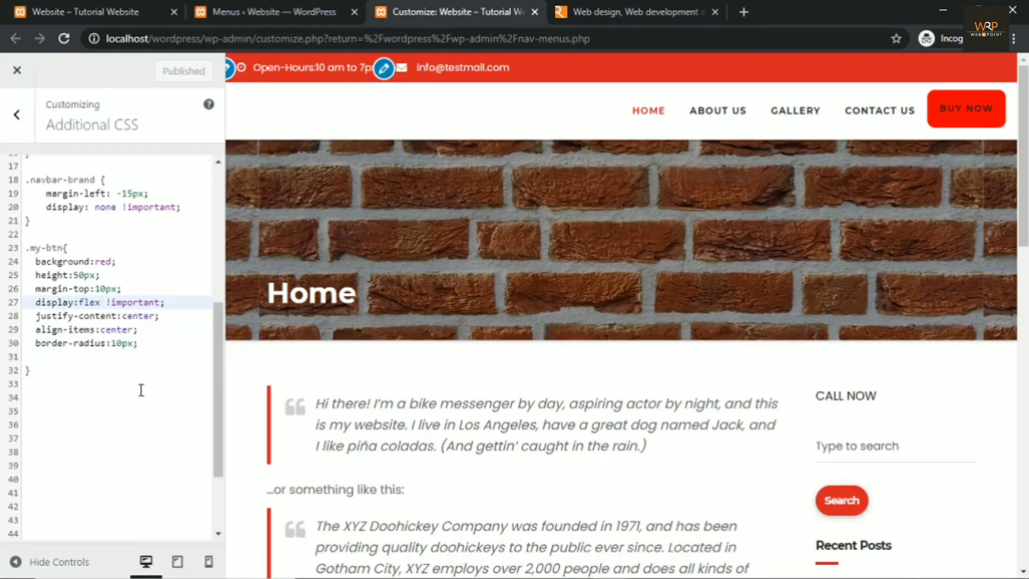
{"action": "left_click", "coordinate": [64, 385]}
{"action": "key", "text": "Return"}
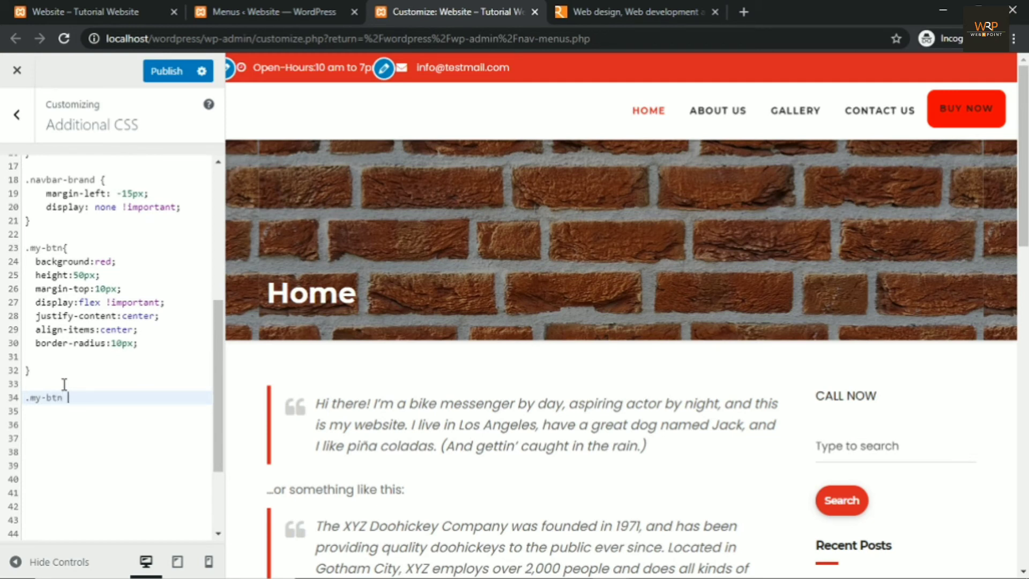
{"action": "type", "text": ".my-btn a{"}
{"action": "key", "text": "Return"}
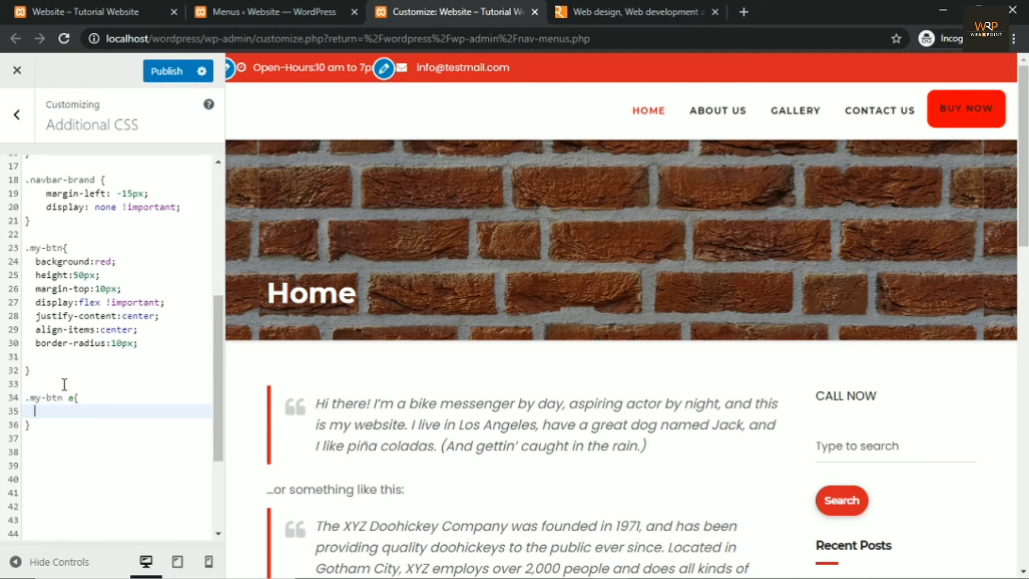
{"action": "type", "text": "colo"}
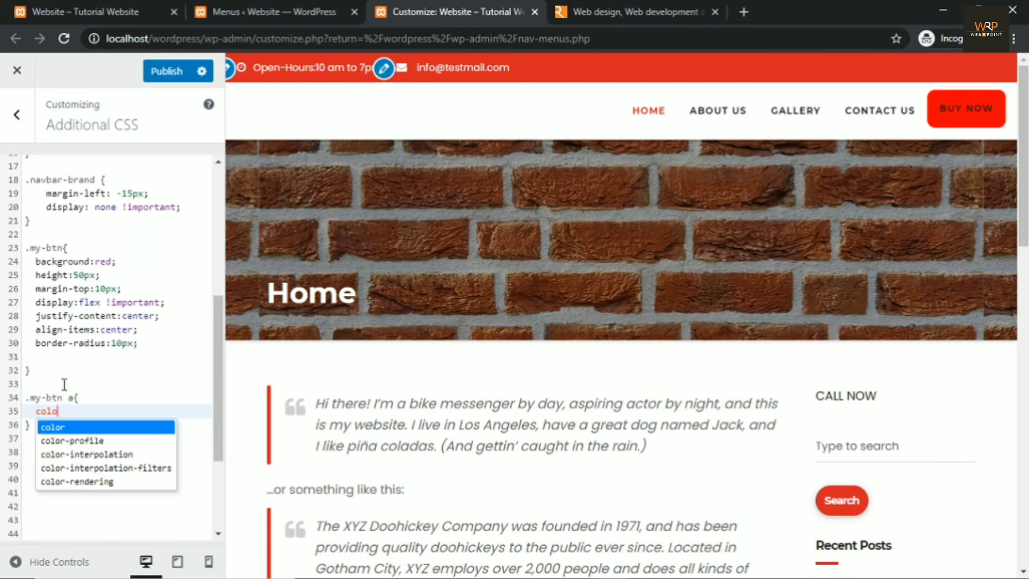
{"action": "type", "text": "r:#f"}
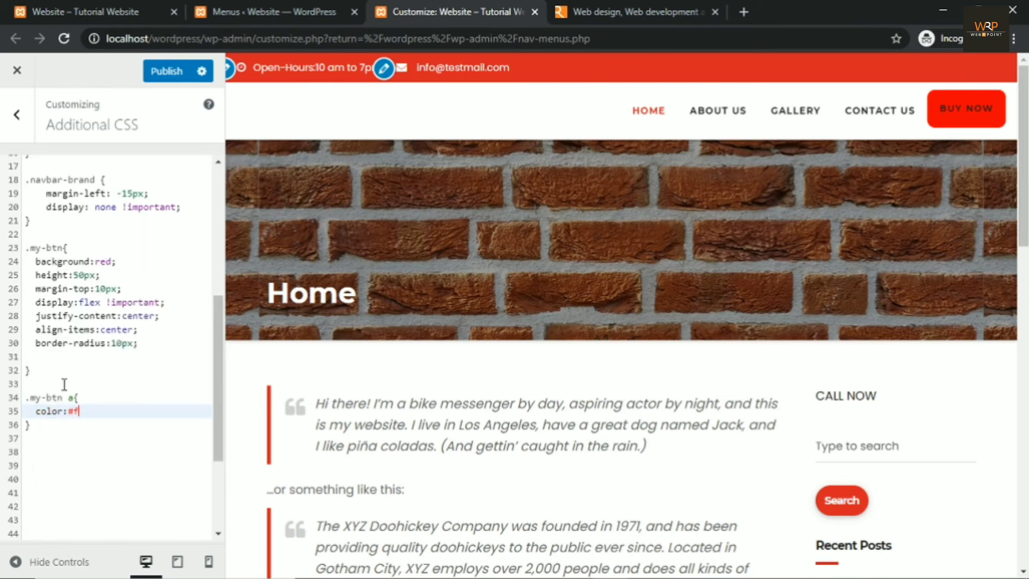
{"action": "type", "text": "ff;"}
{"action": "left_click", "coordinate": [166, 71]}
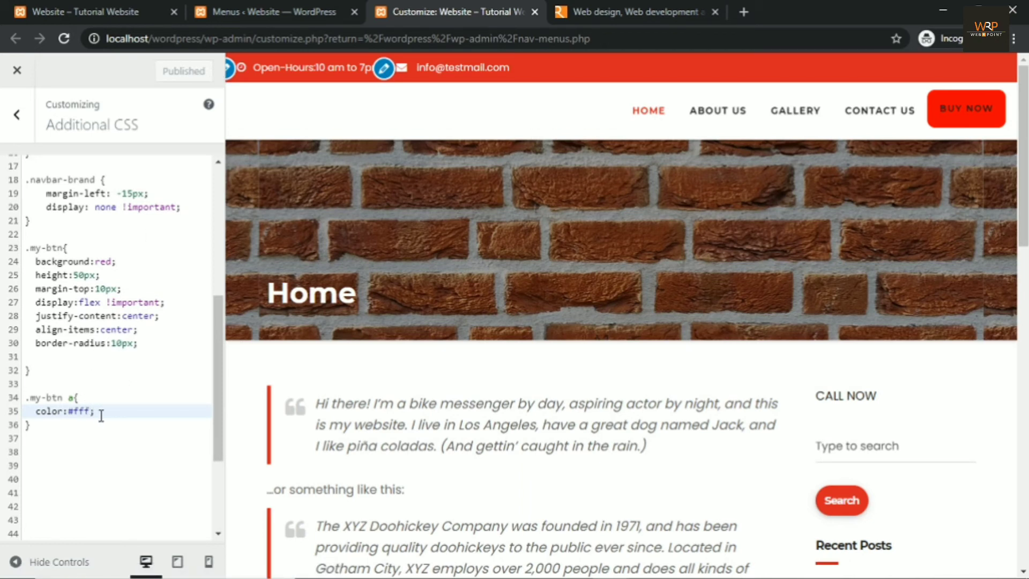
Append !important to the .my-btn a color declaration, publish the change, and reload the front page.
{"action": "key", "text": "BackSpace"}
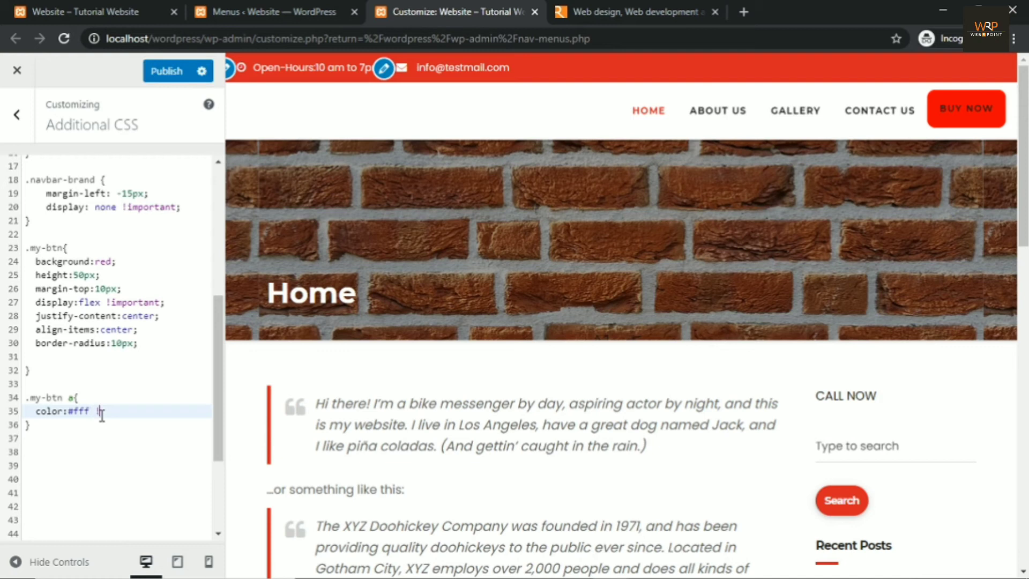
{"action": "type", "text": "!imp"}
{"action": "key", "text": "Return"}
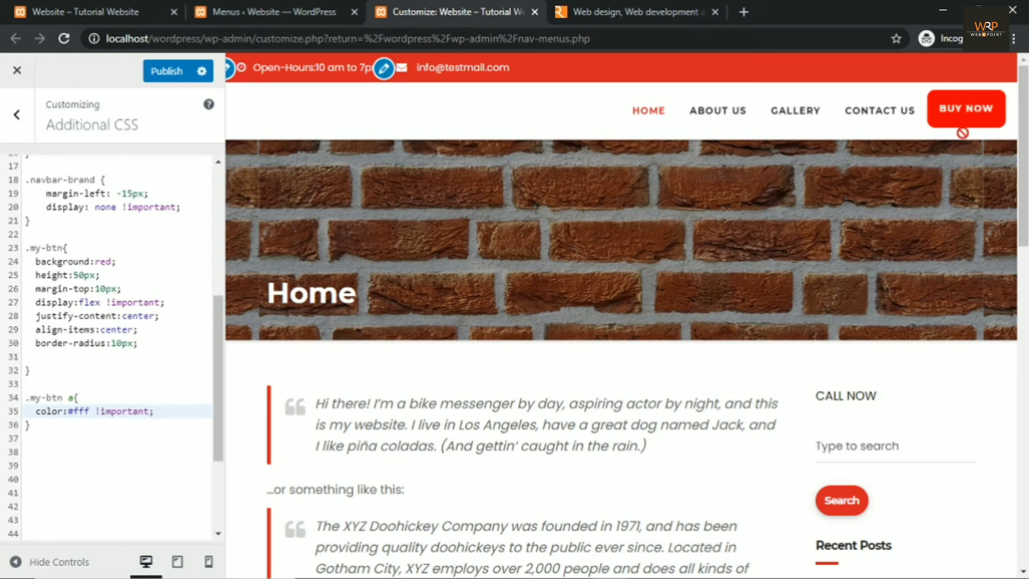
{"action": "left_click", "coordinate": [161, 72]}
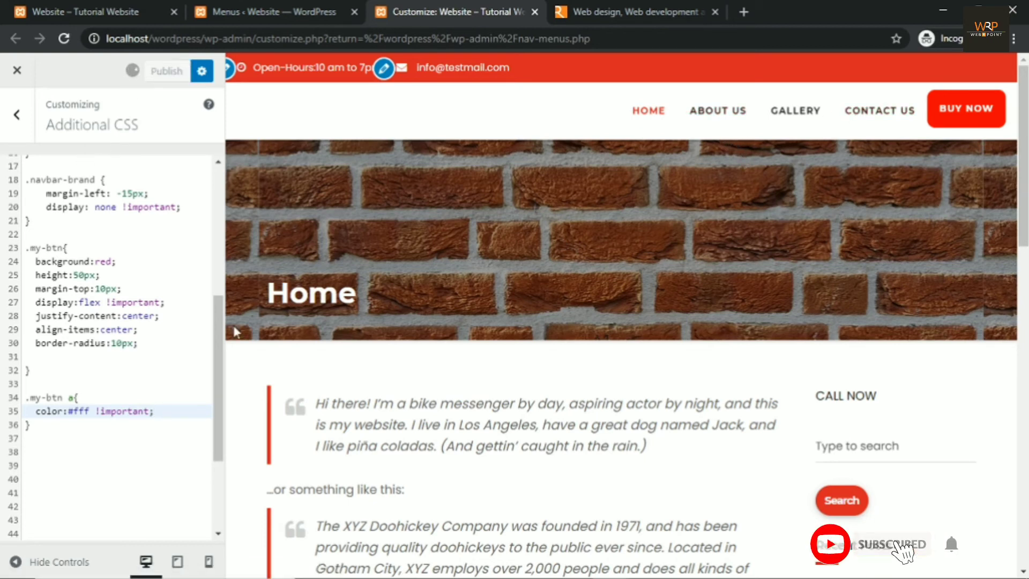
{"action": "left_click", "coordinate": [47, 460]}
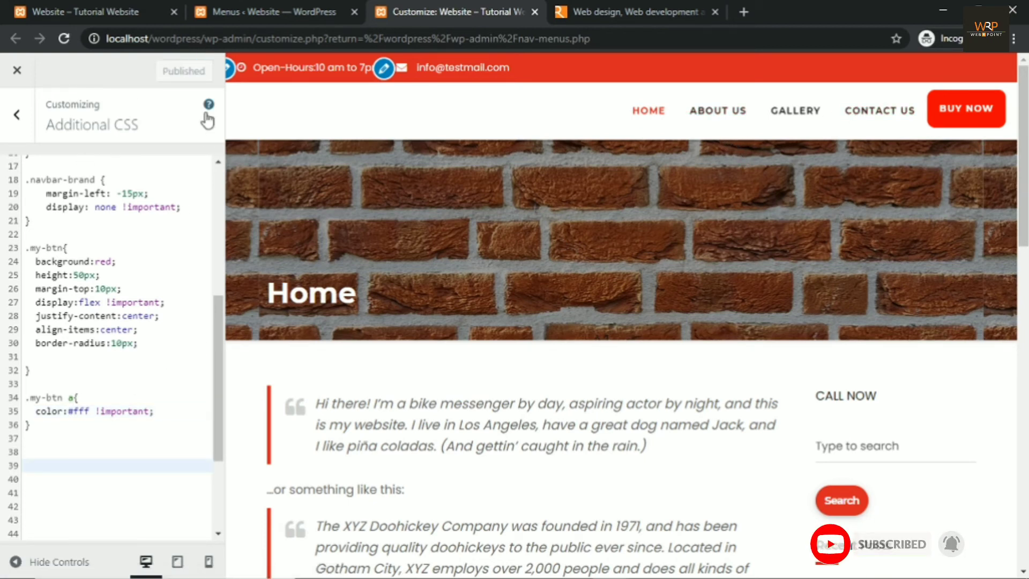
{"action": "left_click", "coordinate": [99, 12]}
{"action": "left_click", "coordinate": [64, 40]}
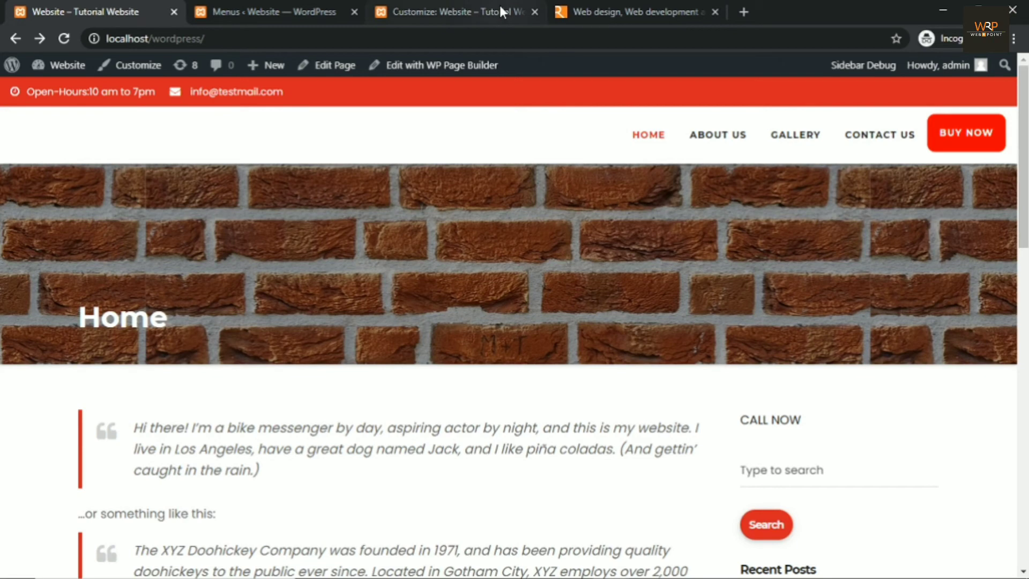
Search Google for "sample pdf download" in the browser tab showing the Webrpoint site.
{"action": "left_click", "coordinate": [606, 11]}
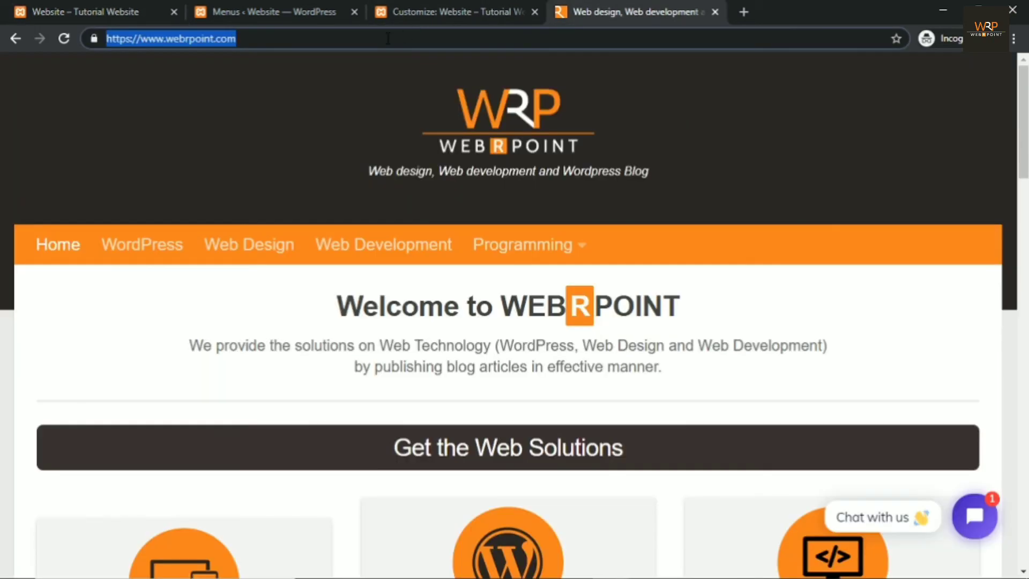
{"action": "type", "text": "sample"}
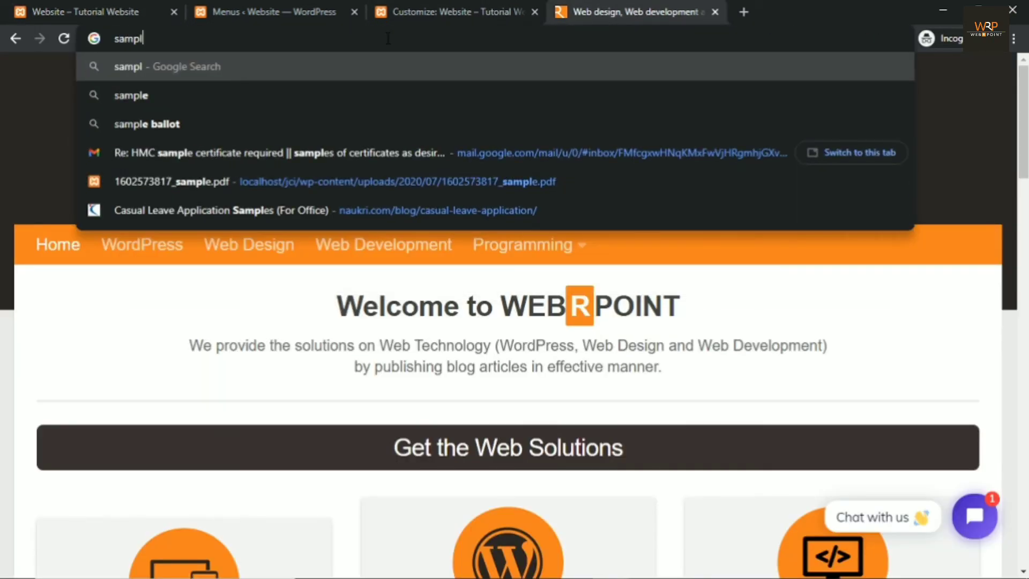
{"action": "key", "text": "BackSpace"}
{"action": "key", "text": "BackSpace"}
{"action": "key", "text": "BackSpace"}
{"action": "key", "text": "BackSpace"}
{"action": "key", "text": "BackSpace"}
{"action": "key", "text": "BackSpace"}
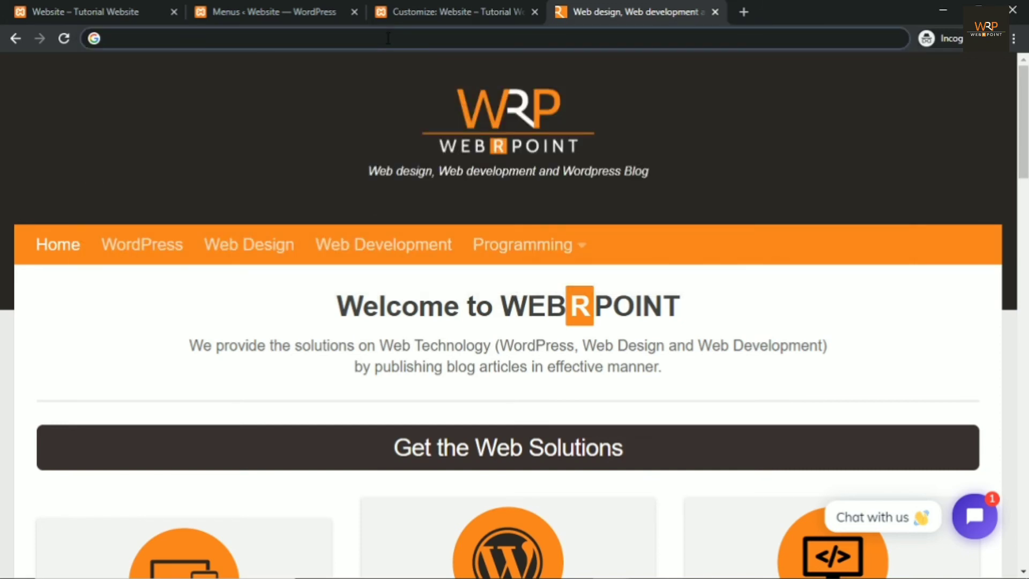
{"action": "type", "text": "sample p"}
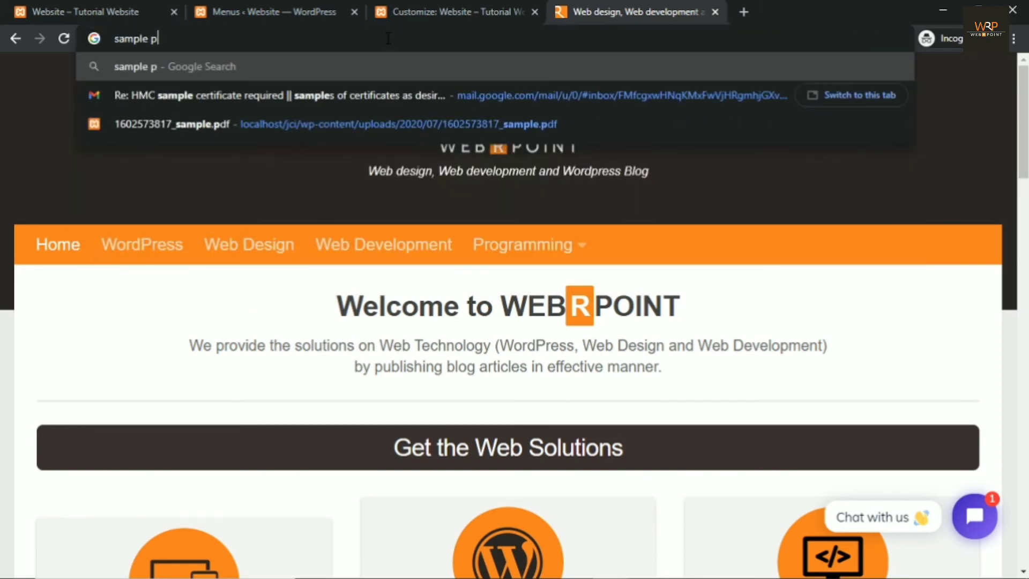
{"action": "type", "text": "df downloa"}
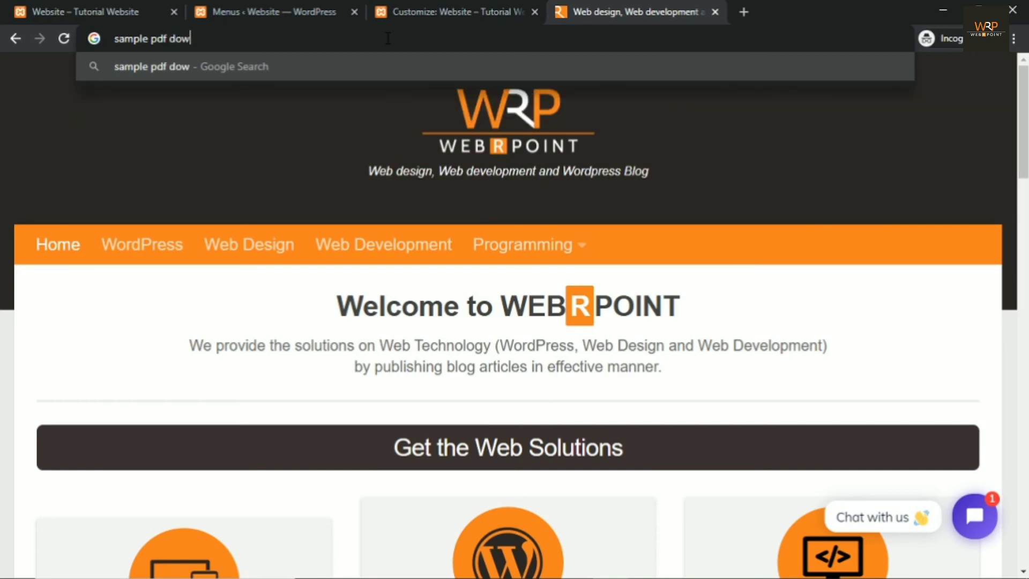
{"action": "type", "text": "d"}
{"action": "key", "text": "Return"}
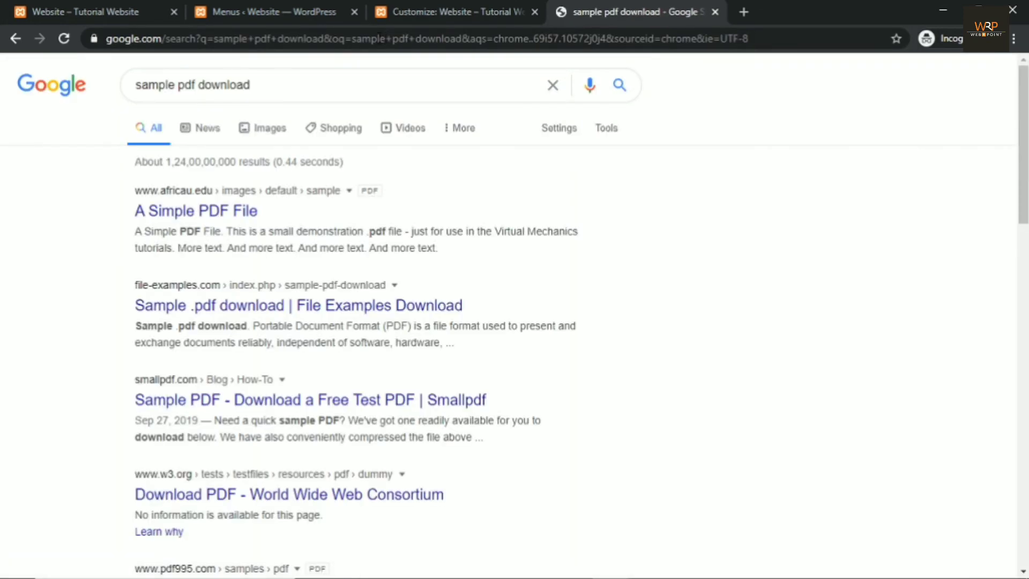
Open the A Simple PDF File result and save it as sample.pdf in diwali and as sample (1).pdf in Downloads, replacing the existing copy.
{"action": "left_click", "coordinate": [223, 210]}
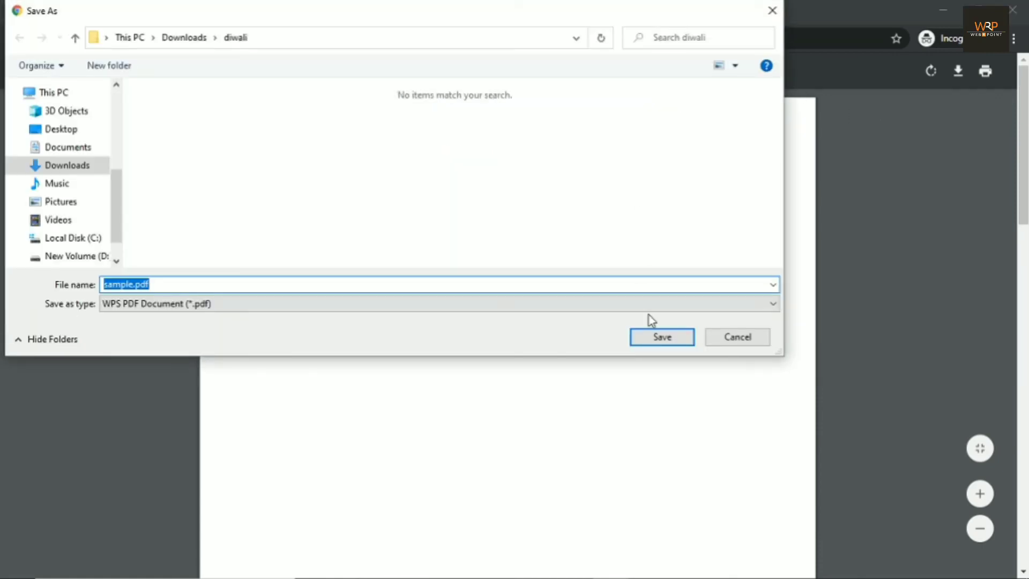
{"action": "left_click", "coordinate": [661, 338]}
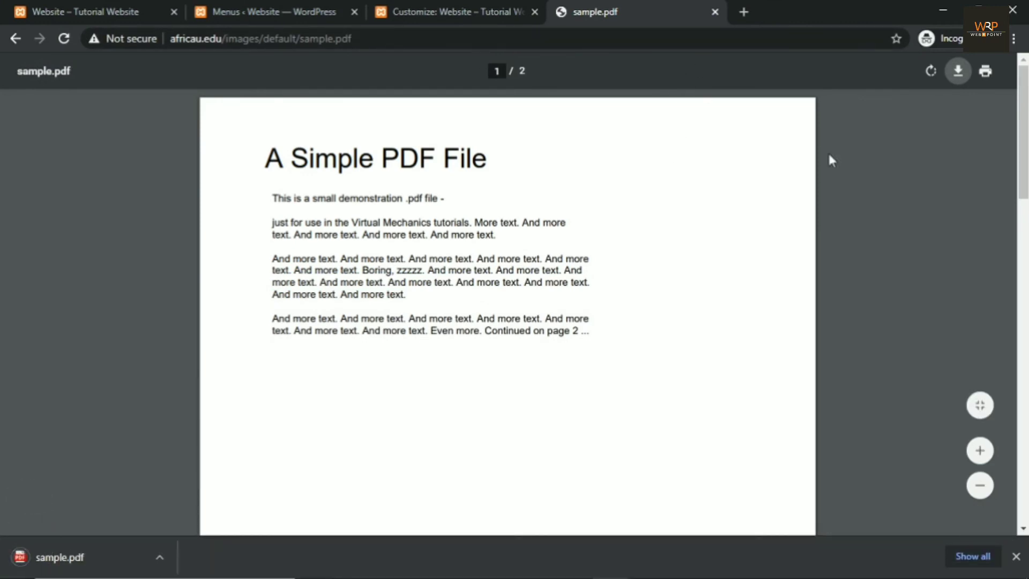
{"action": "left_click", "coordinate": [952, 67]}
{"action": "left_click", "coordinate": [61, 171]}
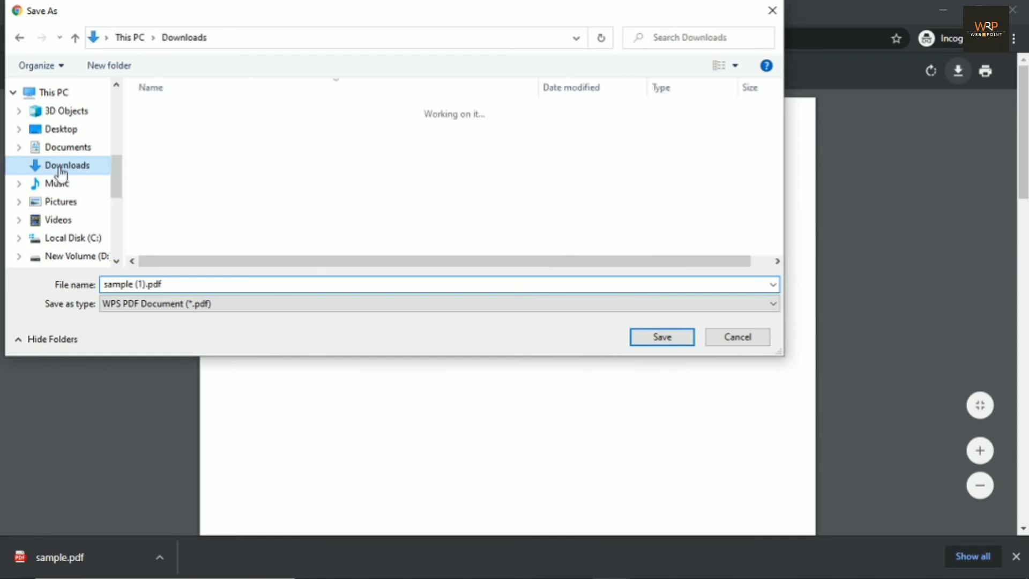
{"action": "left_click", "coordinate": [660, 336]}
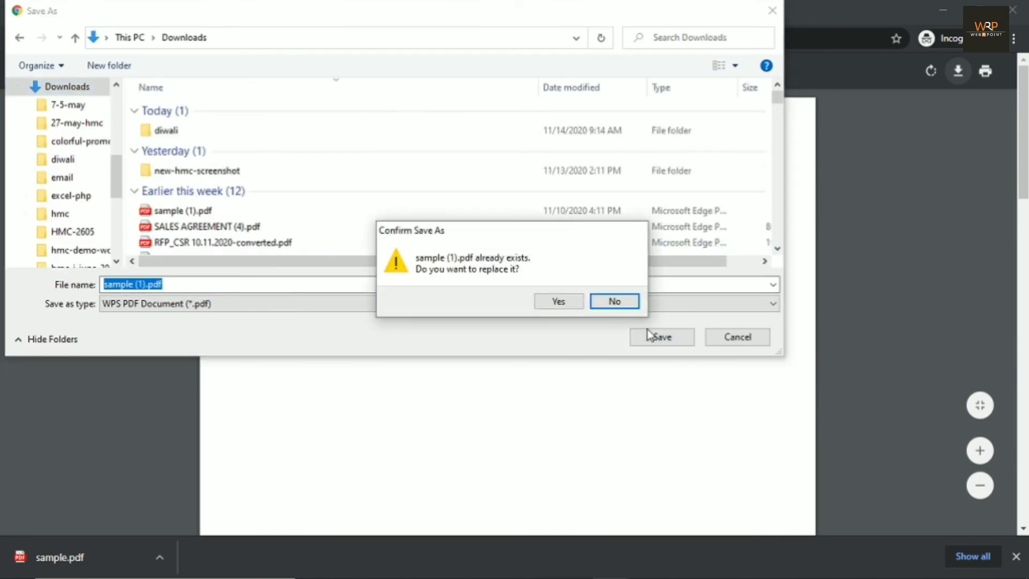
{"action": "left_click", "coordinate": [579, 307]}
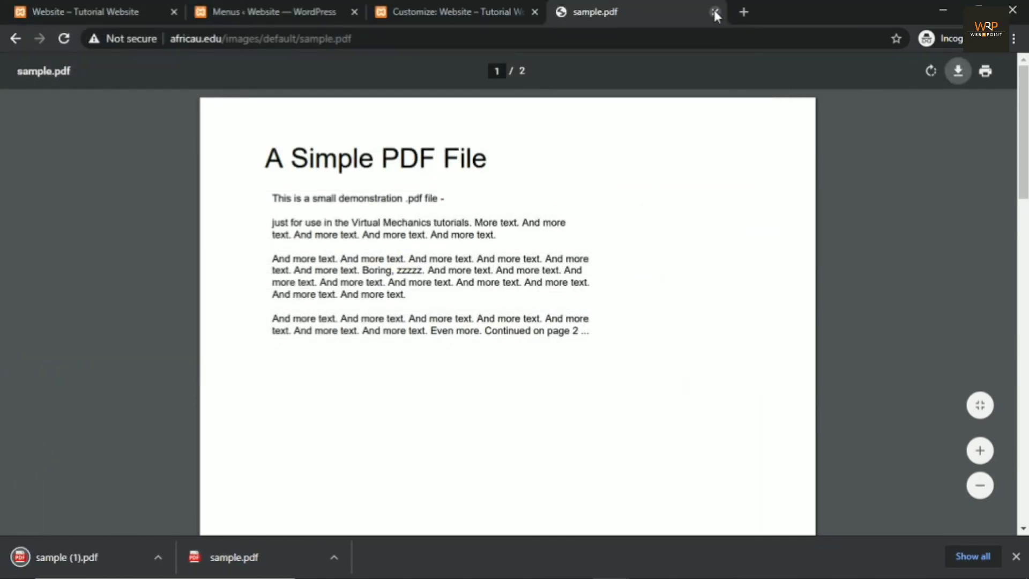
Close the sample.pdf tab, return to the WordPress Menus page, and open the Media Library in a new tab.
{"action": "left_click", "coordinate": [713, 9]}
{"action": "left_click", "coordinate": [312, 12]}
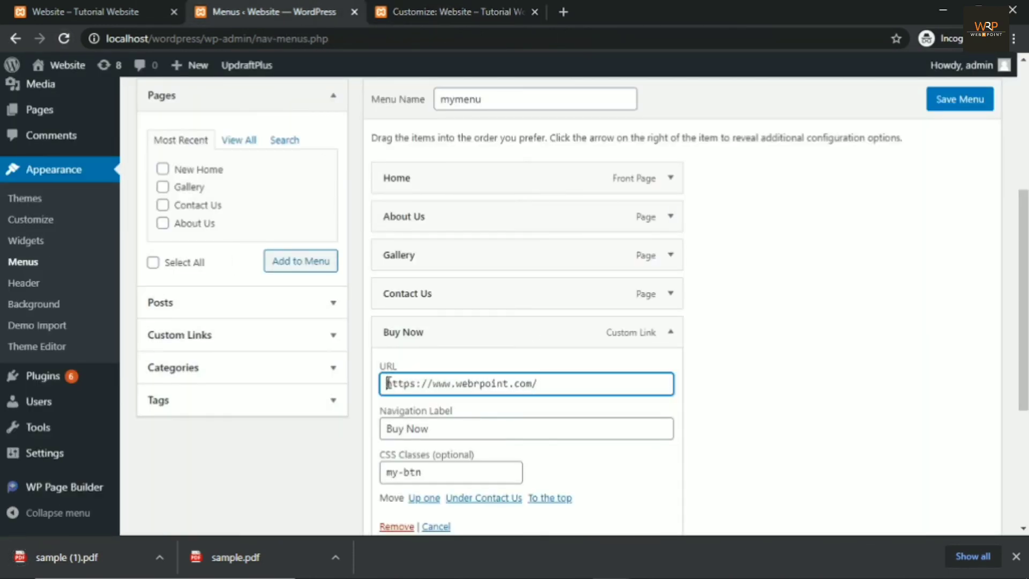
{"action": "left_click_drag", "start_coordinate": [387, 382], "coordinate": [542, 384]}
{"action": "left_click", "coordinate": [546, 383]}
{"action": "scroll", "coordinate": [21, 225], "scroll_direction": "up", "scroll_amount": 3}
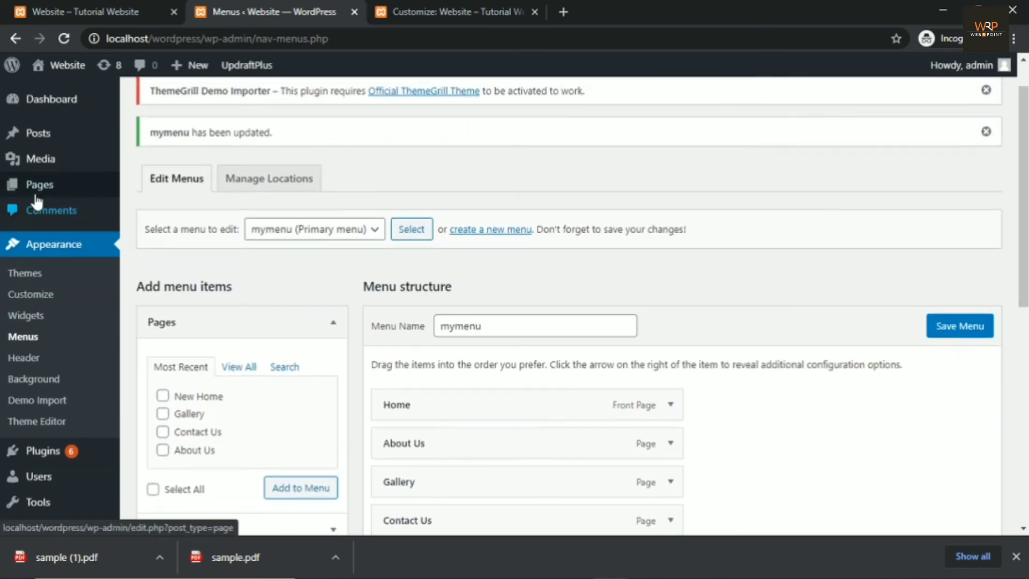
{"action": "mouse_move", "coordinate": [39, 163]}
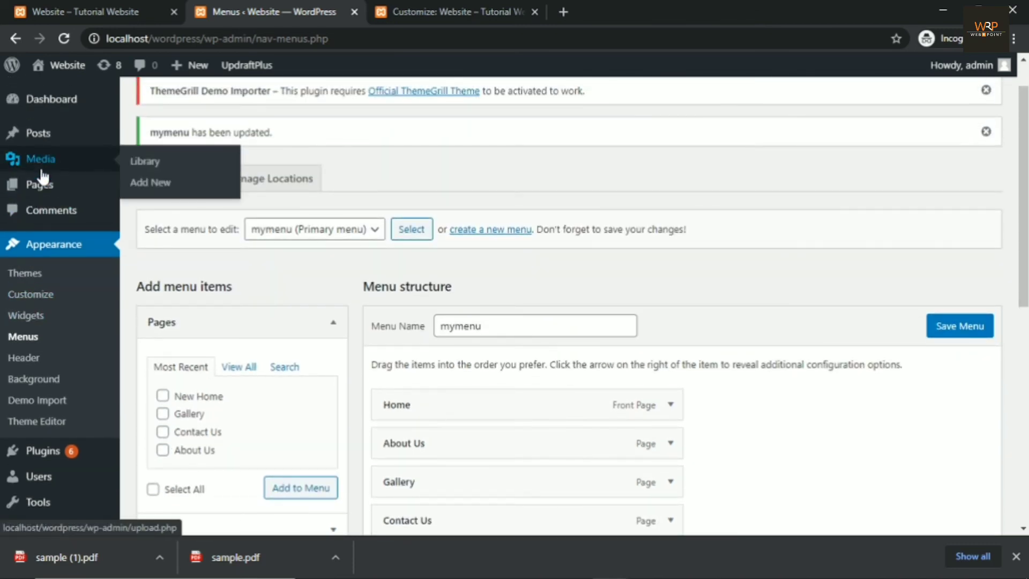
{"action": "right_click", "coordinate": [149, 171]}
{"action": "left_click", "coordinate": [197, 174]}
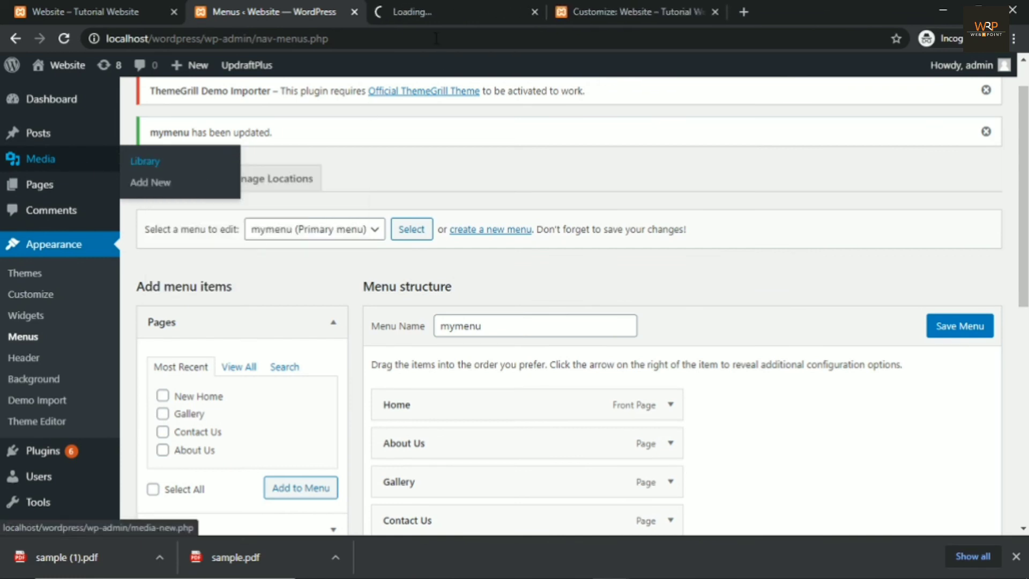
{"action": "left_click", "coordinate": [455, 11]}
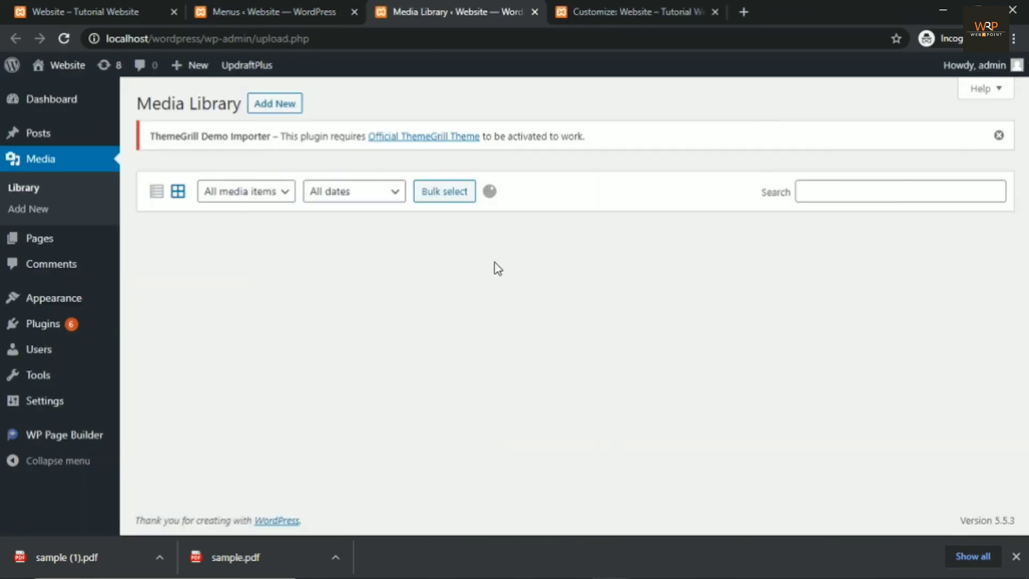
Upload the downloaded sample (1).pdf to the WordPress Media Library.
{"action": "left_click", "coordinate": [271, 104]}
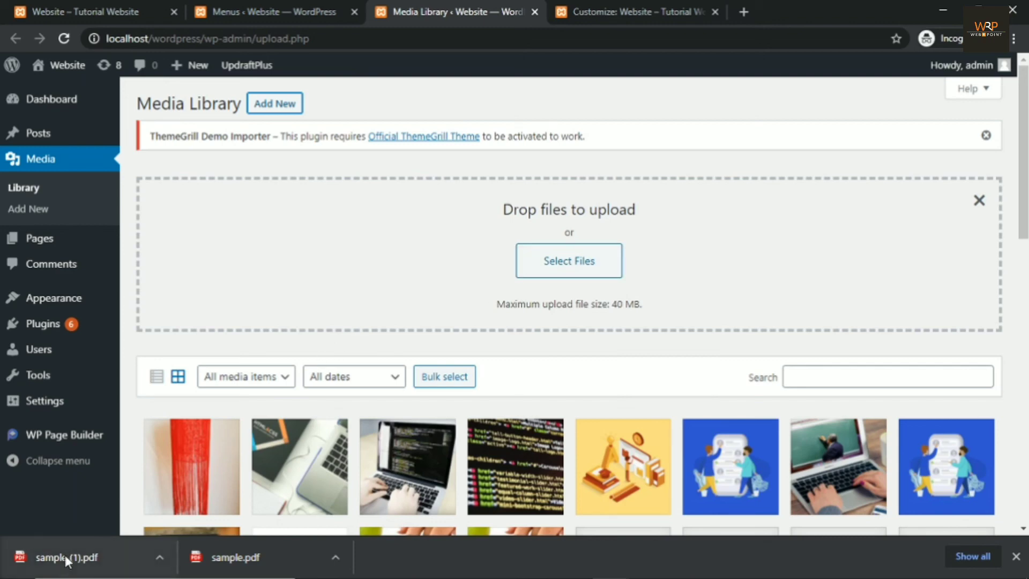
{"action": "left_click_drag", "start_coordinate": [65, 554], "coordinate": [442, 429]}
{"action": "scroll", "coordinate": [370, 268], "scroll_direction": "down", "scroll_amount": 3}
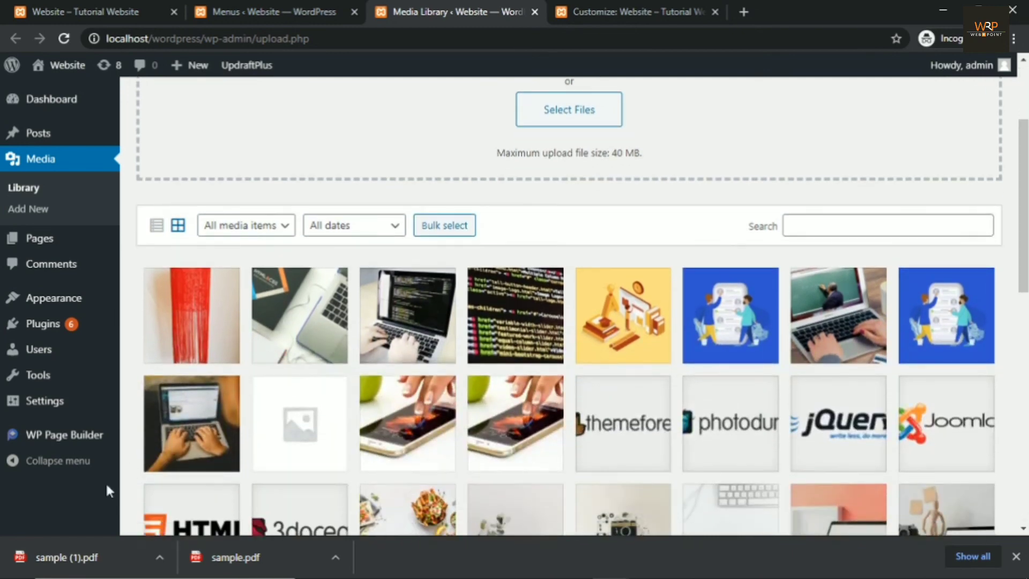
{"action": "left_click_drag", "start_coordinate": [64, 557], "coordinate": [512, 278]}
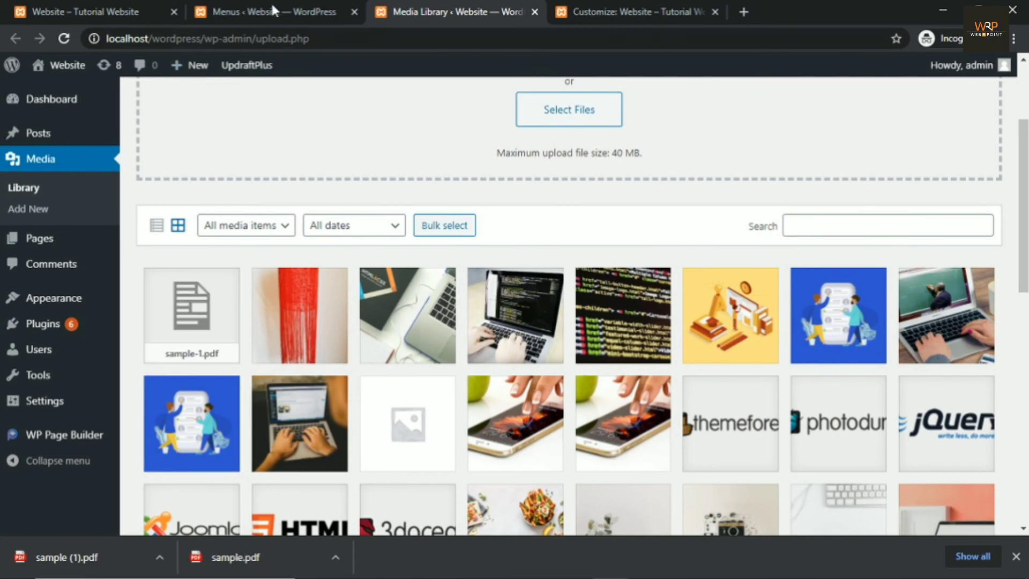
Copy the file URL from the attachment details of sample-1.pdf in the Media Library.
{"action": "left_click", "coordinate": [300, 9]}
{"action": "scroll", "coordinate": [668, 266], "scroll_direction": "down", "scroll_amount": 5}
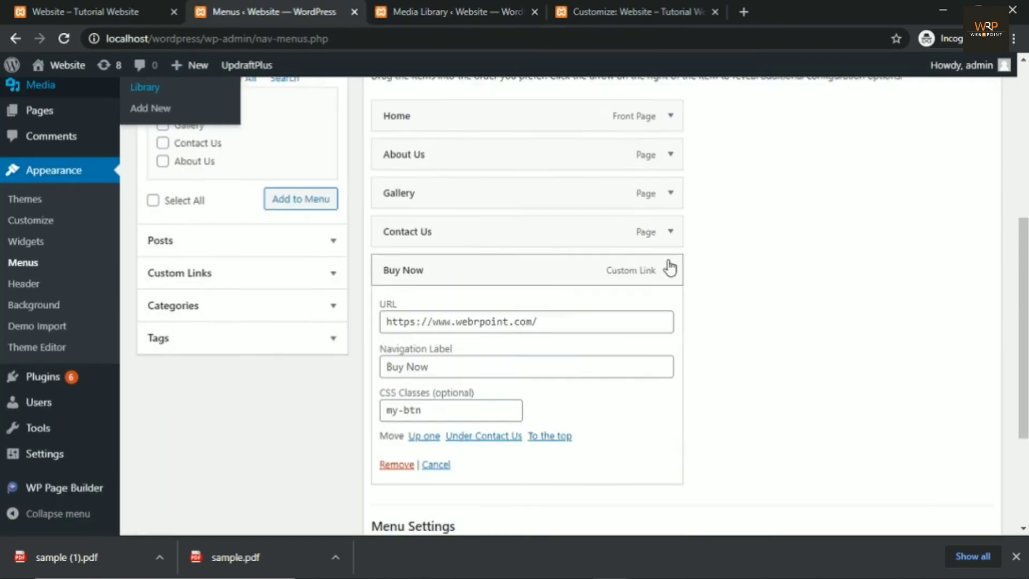
{"action": "left_click_drag", "start_coordinate": [387, 313], "coordinate": [551, 328]}
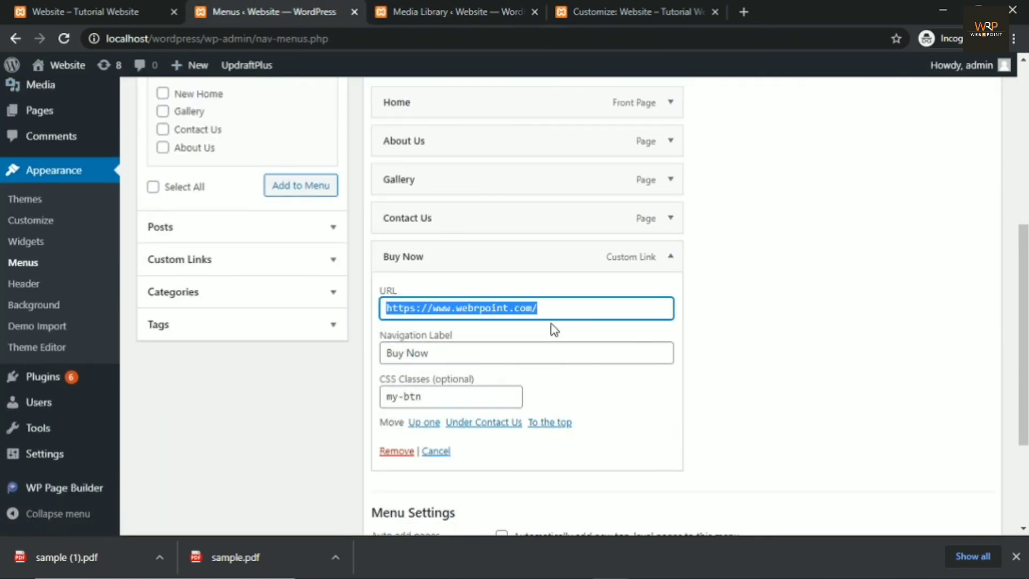
{"action": "left_click", "coordinate": [418, 11]}
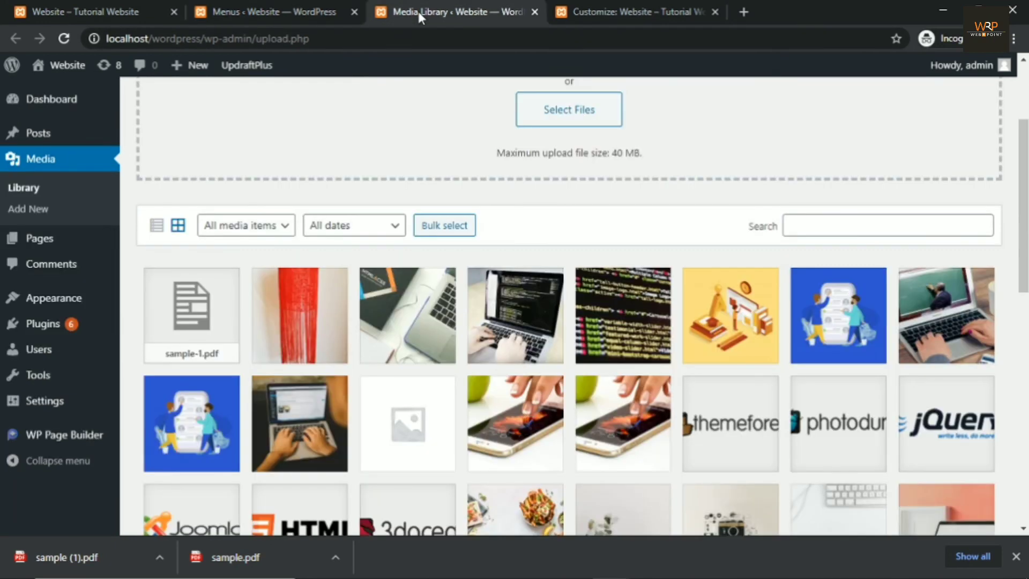
{"action": "left_click", "coordinate": [198, 318]}
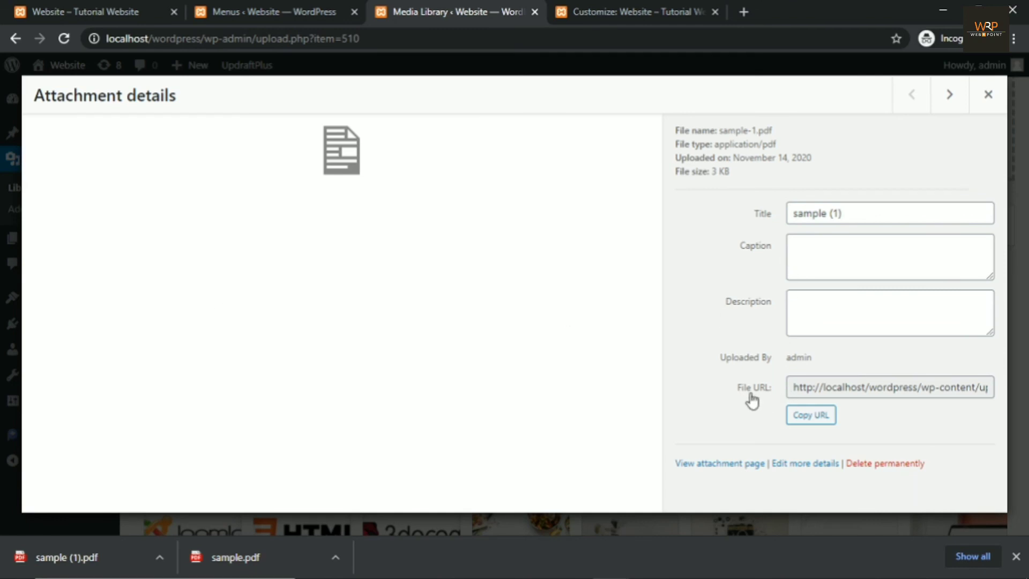
{"action": "left_click", "coordinate": [817, 387]}
{"action": "key", "text": "ctrl+c"}
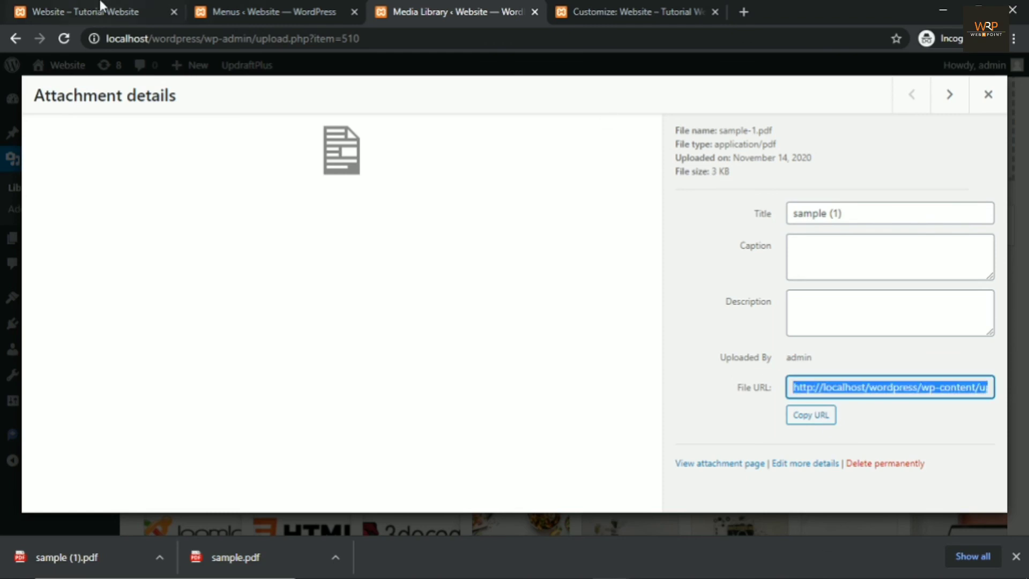
Replace the Buy Now custom link's URL with the copied sample-1.pdf file URL and save the menu.
{"action": "left_click", "coordinate": [221, 13]}
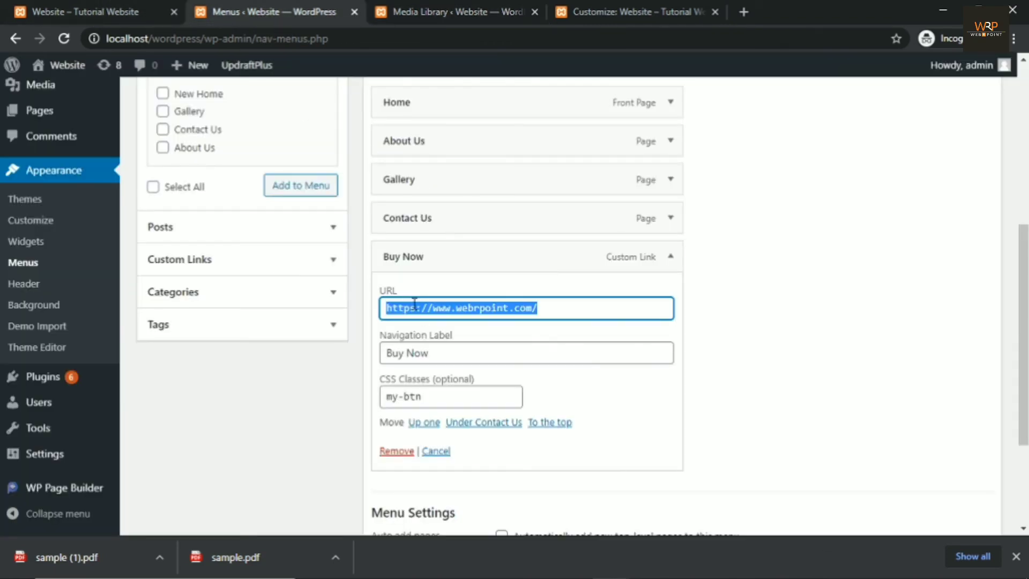
{"action": "left_click", "coordinate": [563, 306]}
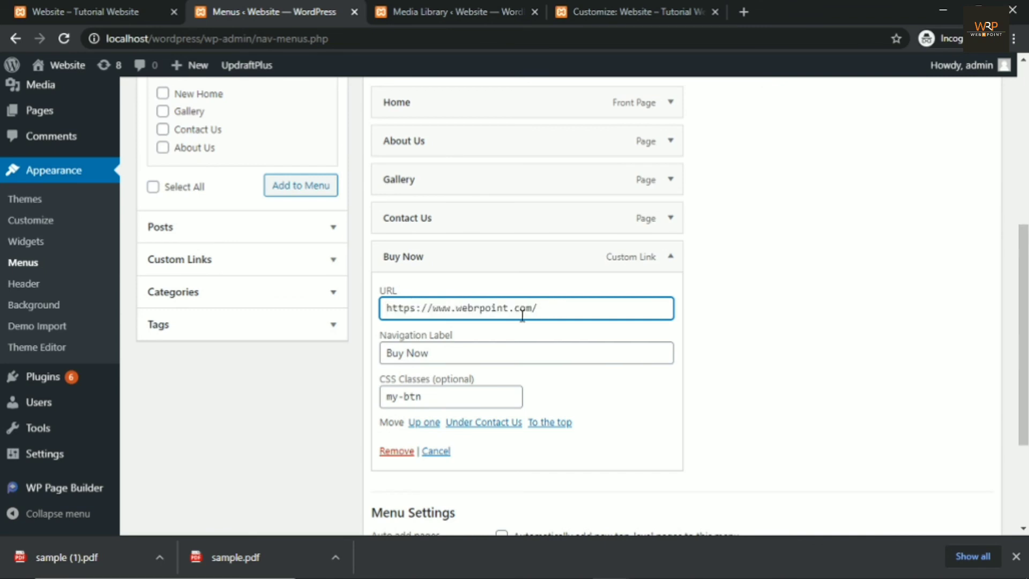
{"action": "left_click_drag", "start_coordinate": [539, 308], "coordinate": [321, 332]}
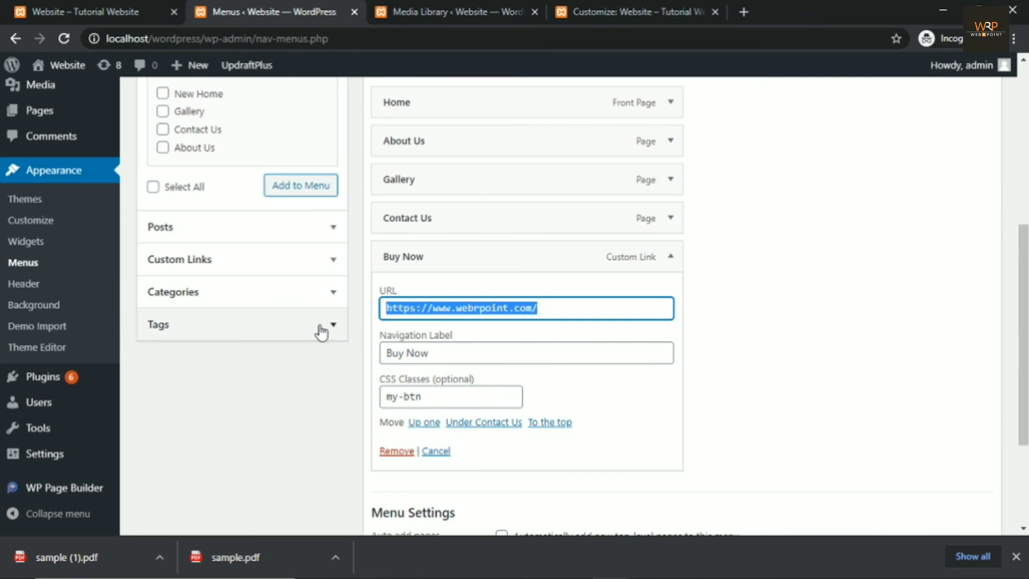
{"action": "key", "text": "ctrl+v"}
{"action": "scroll", "coordinate": [410, 362], "scroll_direction": "down", "scroll_amount": 3}
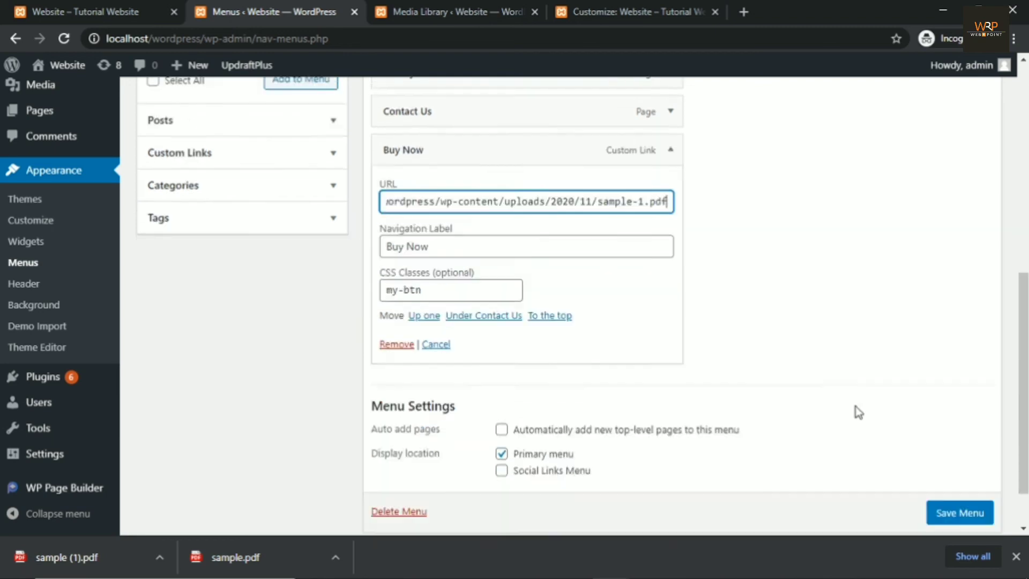
{"action": "left_click", "coordinate": [948, 468]}
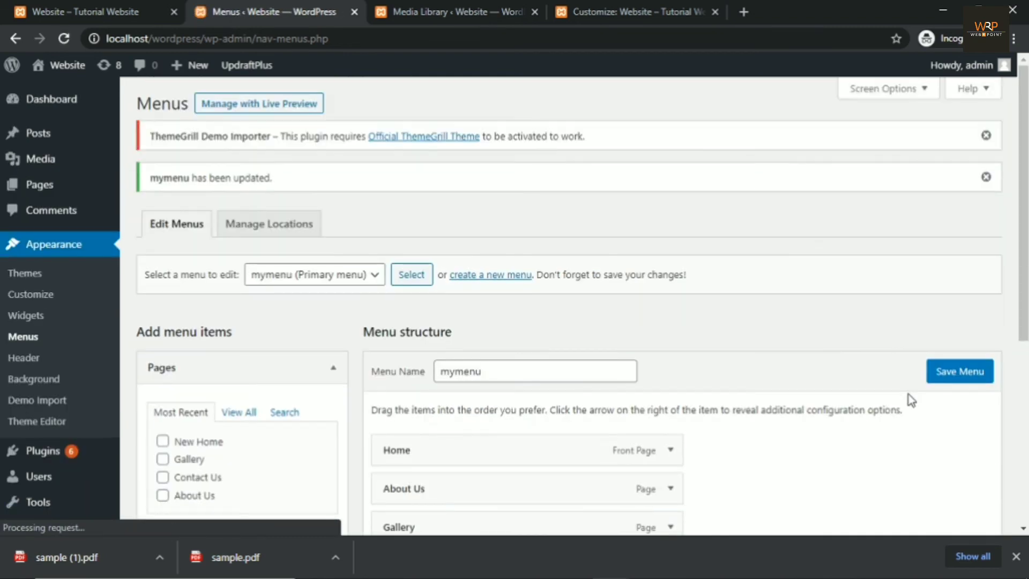
Reload the site's front page, follow Buy Now to save sample-1.pdf in Downloads, and return to the home page.
{"action": "left_click", "coordinate": [88, 11]}
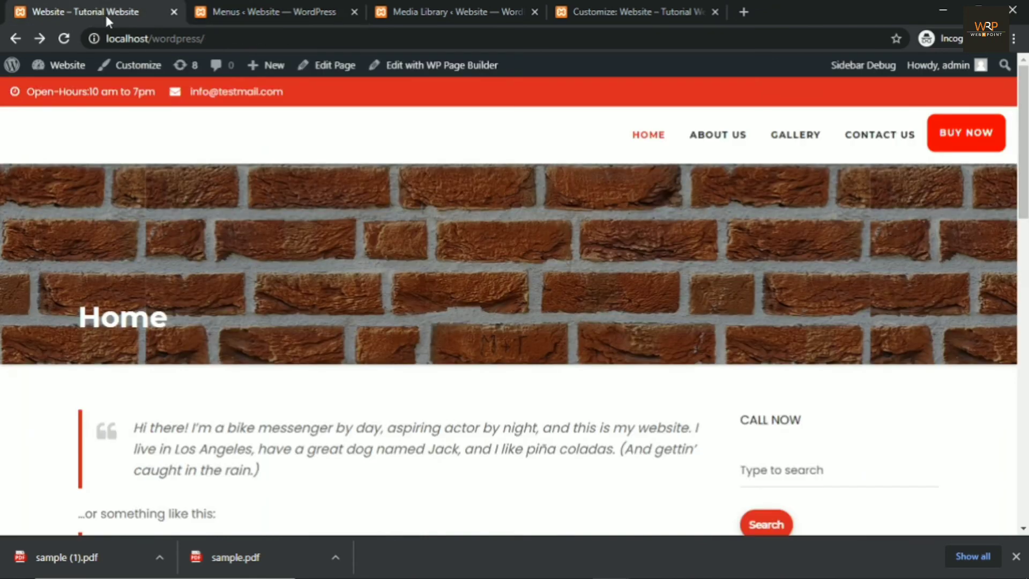
{"action": "left_click", "coordinate": [63, 39]}
{"action": "left_click", "coordinate": [961, 140]}
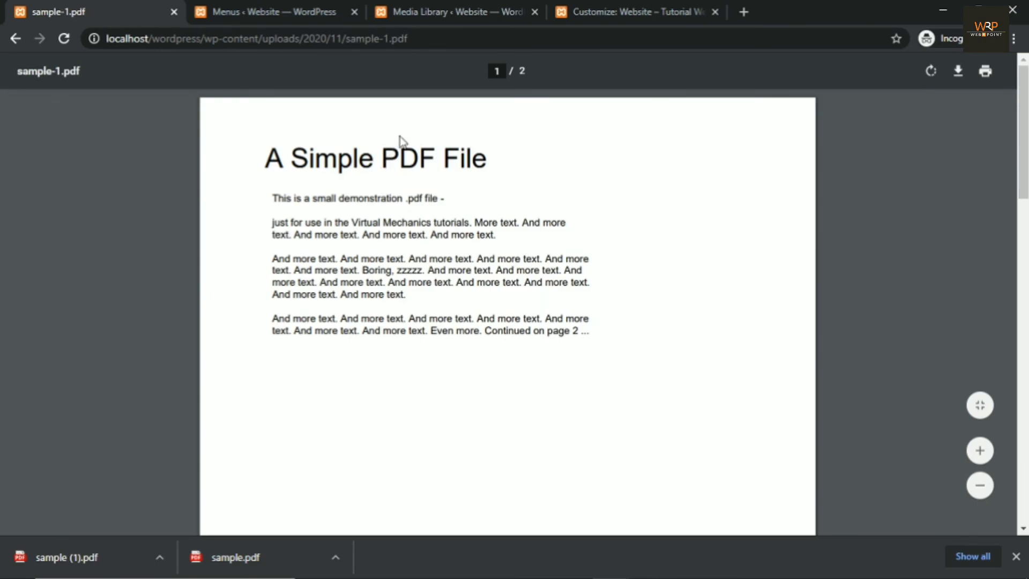
{"action": "left_click", "coordinate": [959, 77]}
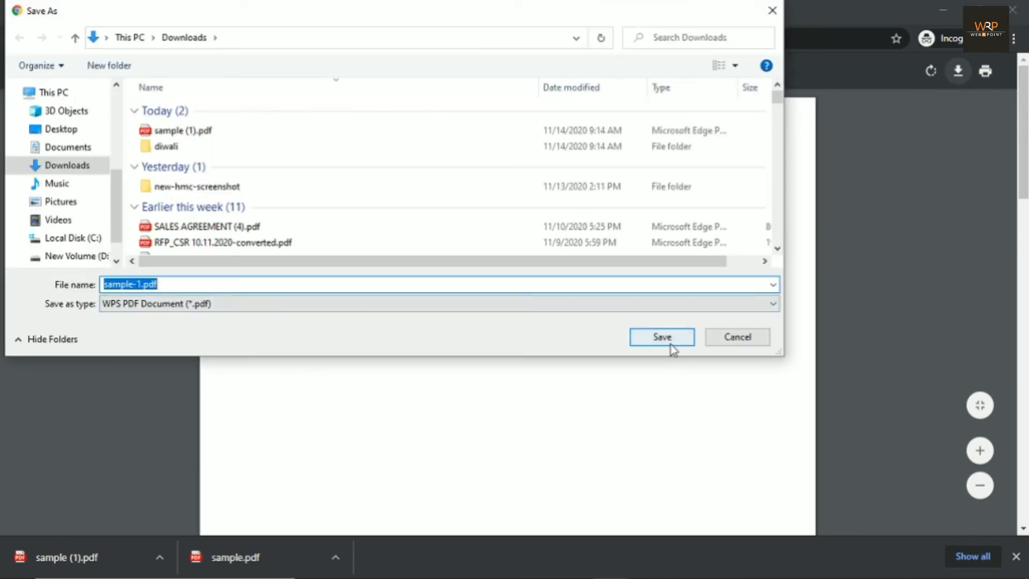
{"action": "left_click", "coordinate": [671, 344]}
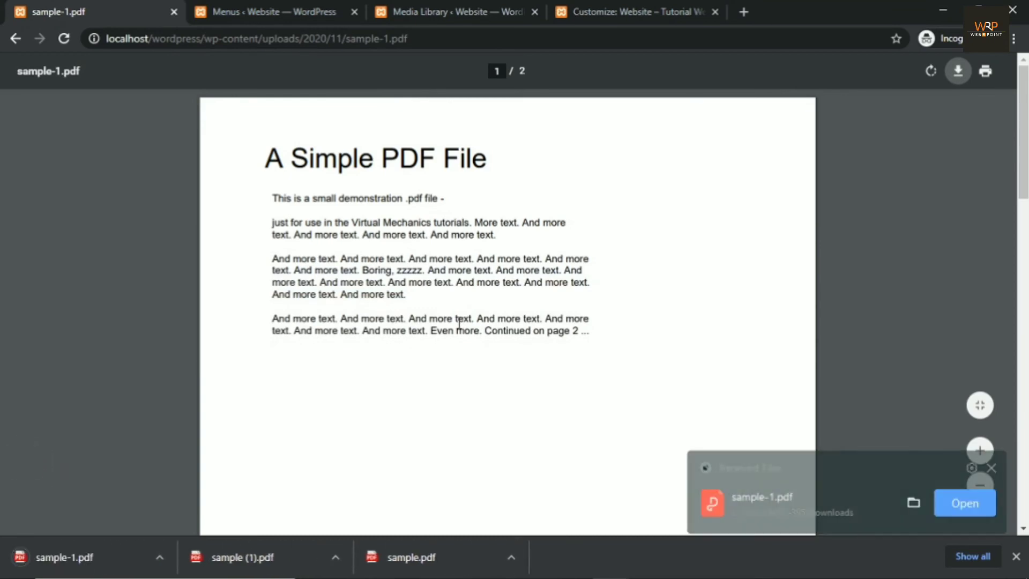
{"action": "left_click", "coordinate": [17, 38]}
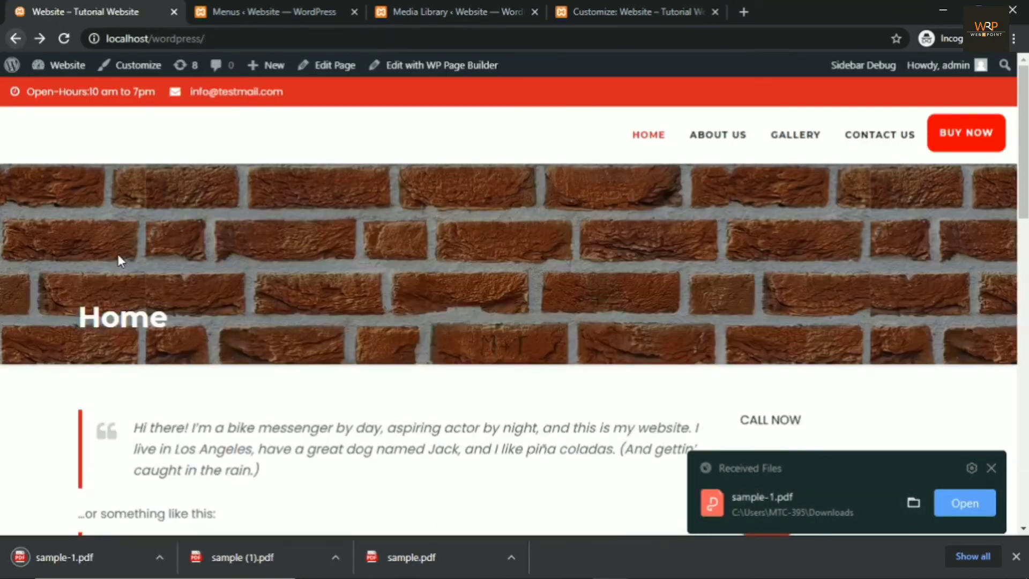